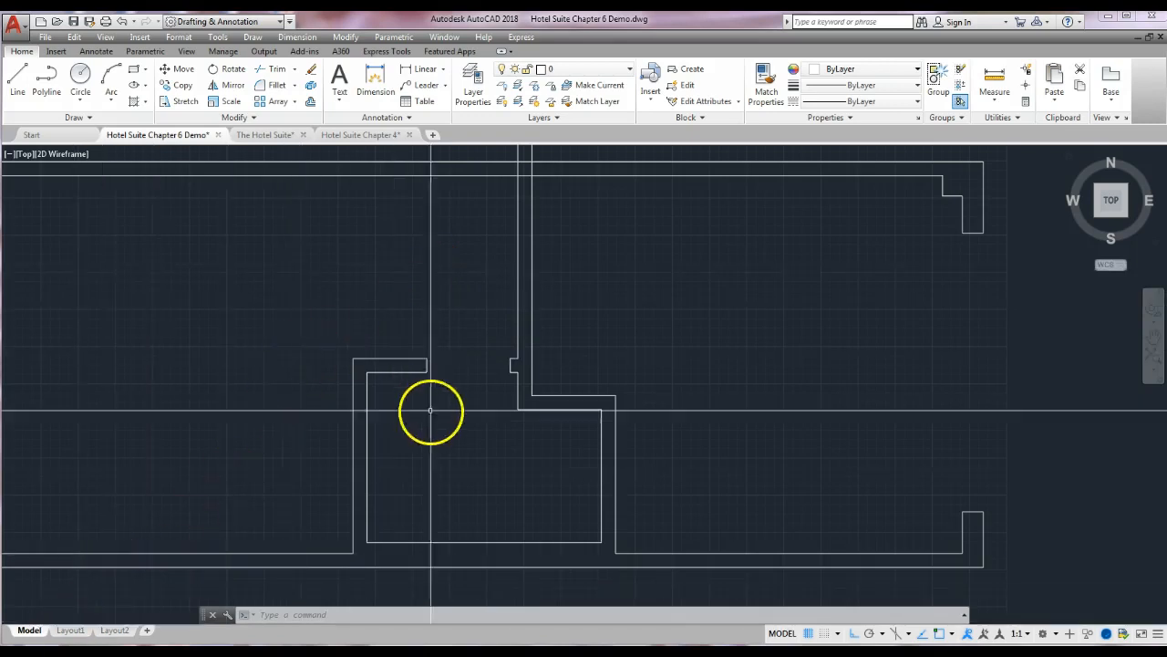
Step: Examine the closet and partition wall dimensions along the upper wall of the dimensioned reference plan and the matching area of the working plan
mouse_move(477, 492)
middle_mouse_down()
mouse_move(509, 224)
mouse_move(456, 189)
mouse_move(412, 182)
middle_mouse_up()
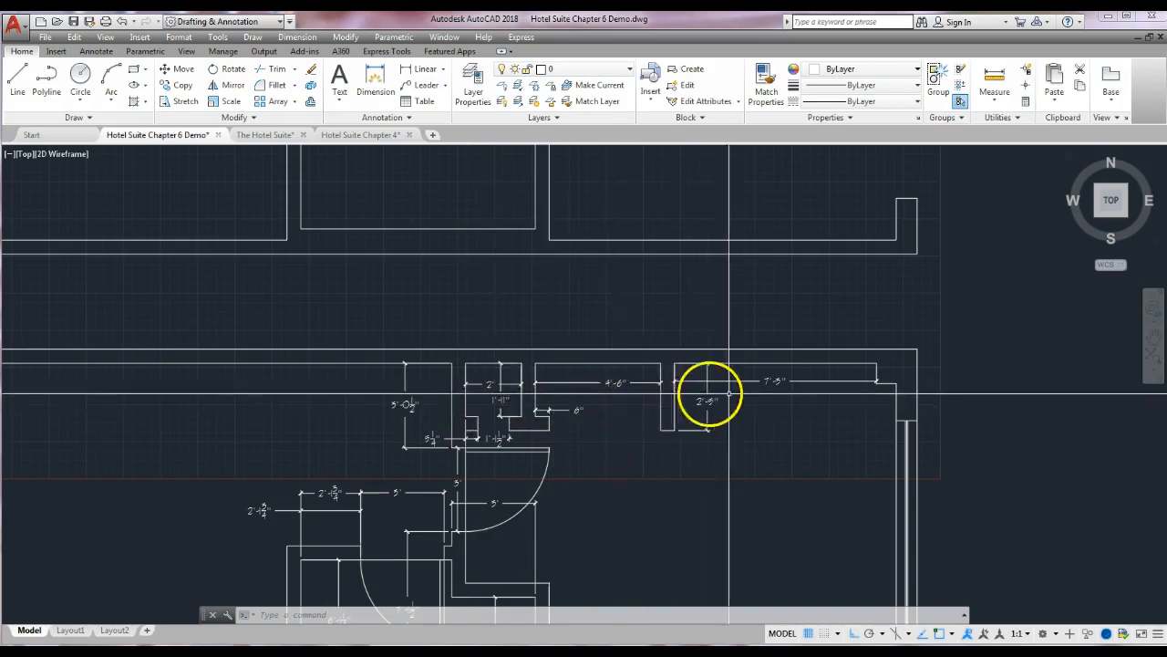
scroll(783, 389, "up", 3)
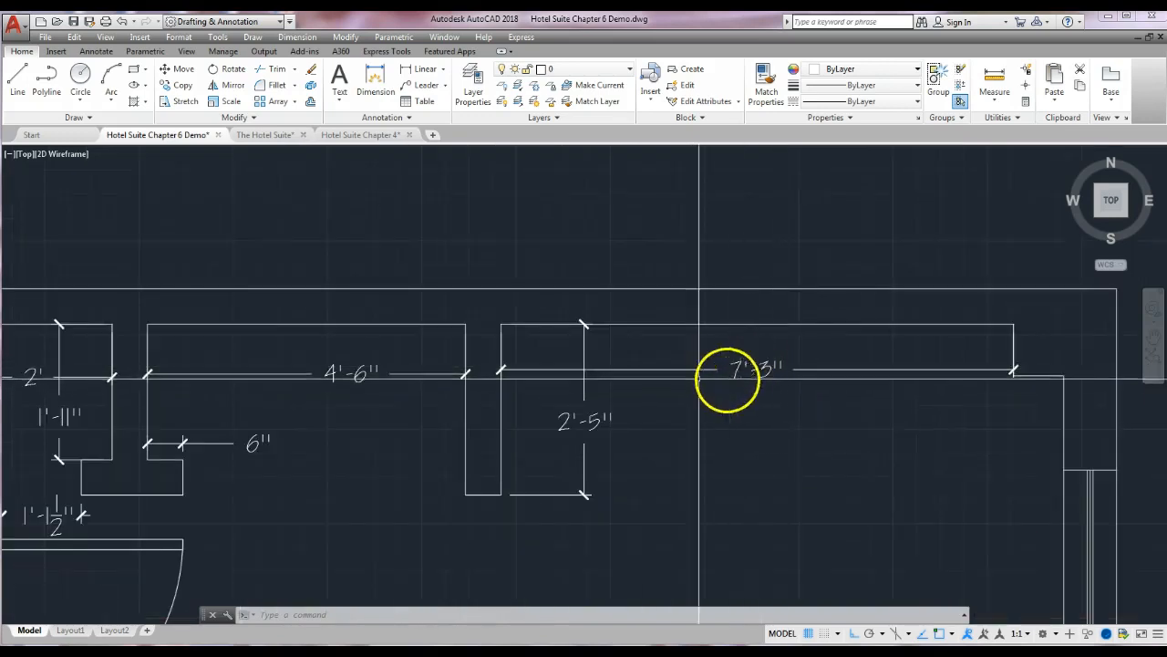
middle_click_drag(331, 396, 633, 389)
mouse_move(366, 386)
middle_mouse_down()
mouse_move(430, 376)
mouse_move(433, 364)
middle_mouse_up()
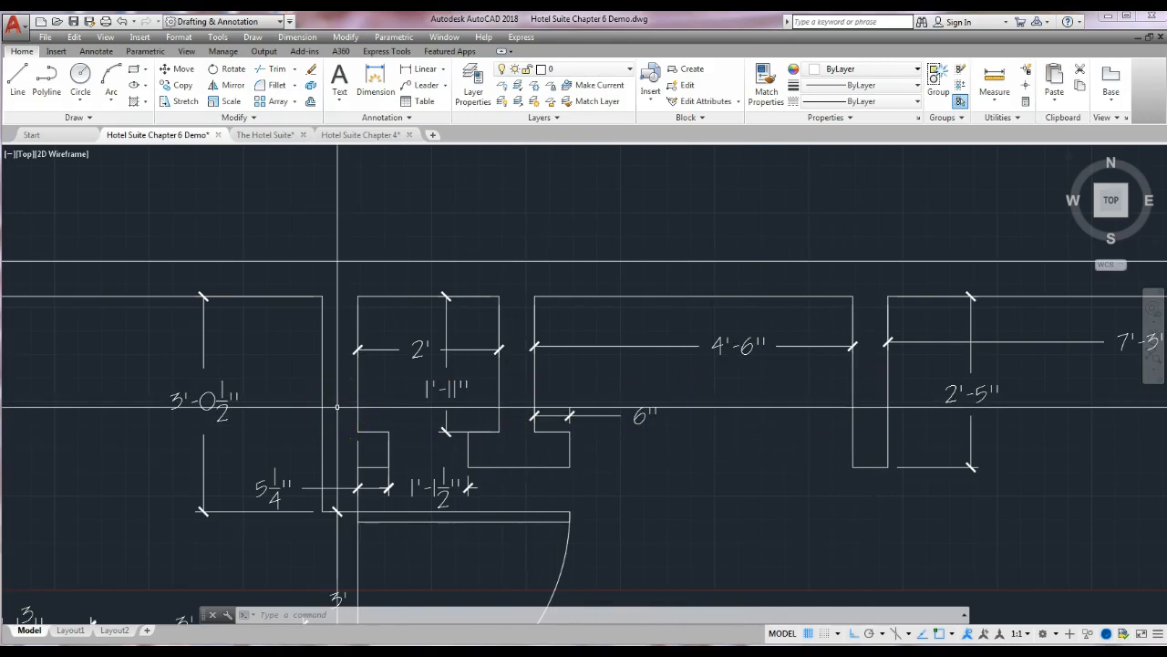
scroll(347, 395, "down", 3)
middle_click_drag(367, 263, 372, 512)
mouse_move(401, 321)
middle_mouse_down()
mouse_move(448, 480)
mouse_move(463, 447)
middle_mouse_up()
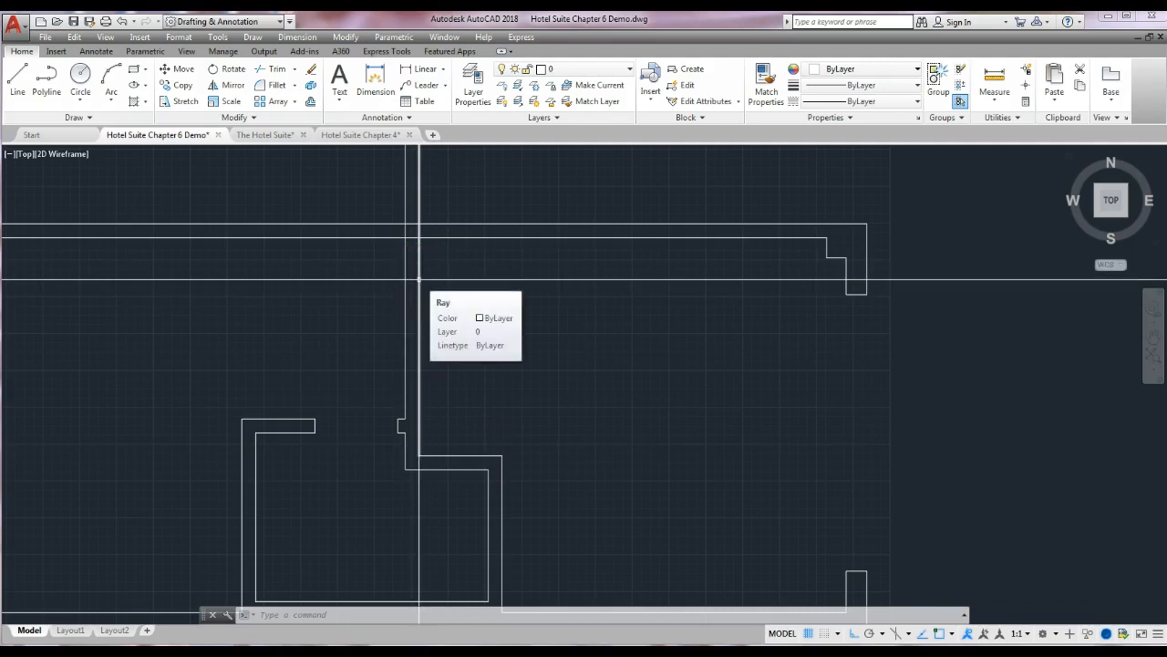
left_click(506, 280)
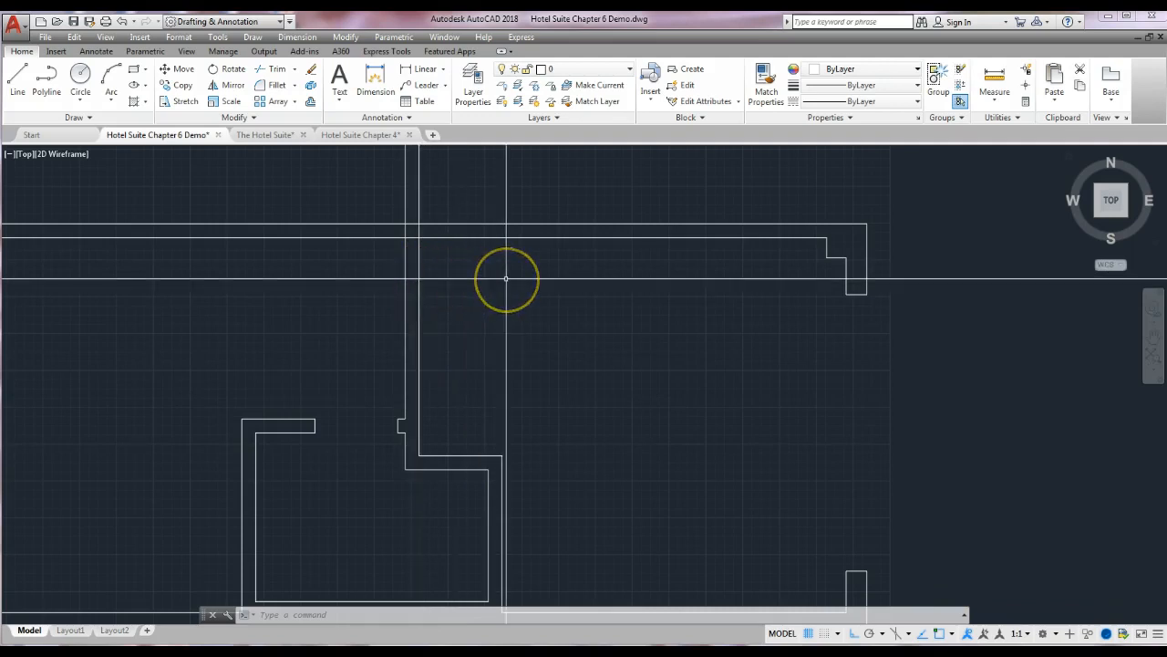
left_click(460, 283)
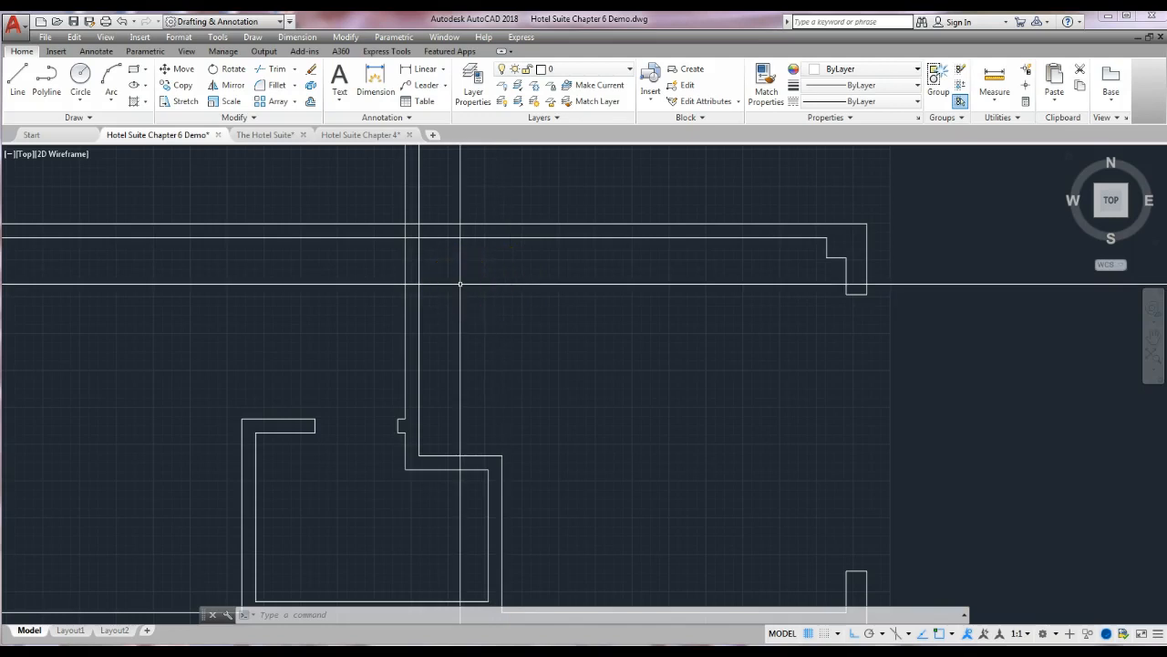
left_click(459, 284)
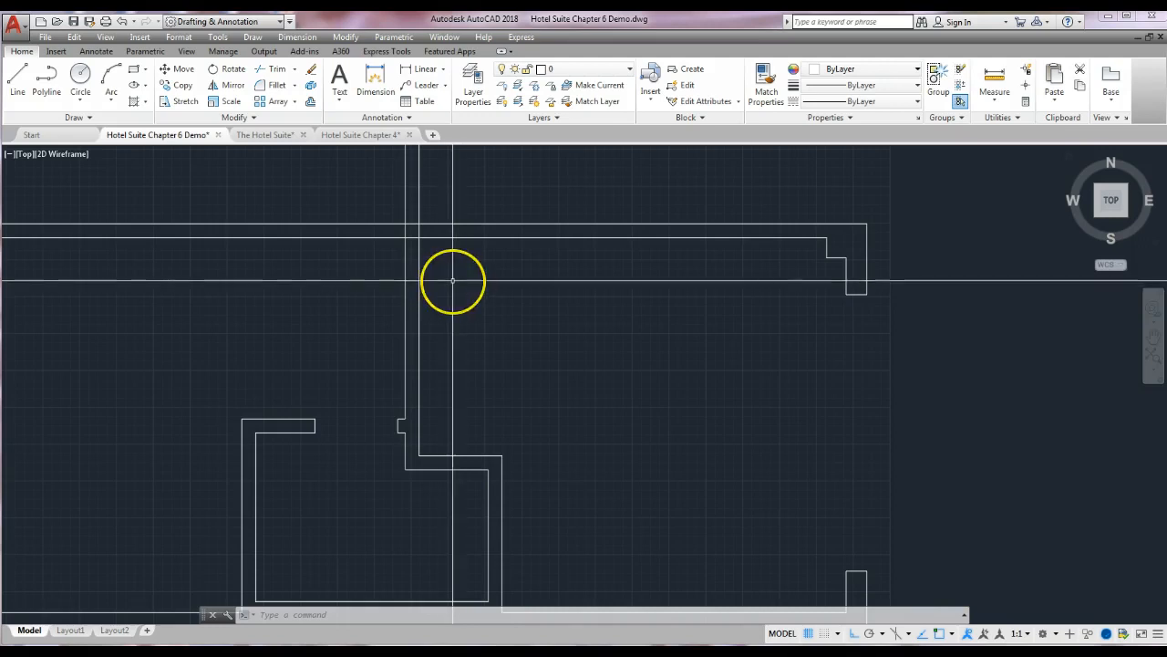
left_click(455, 208)
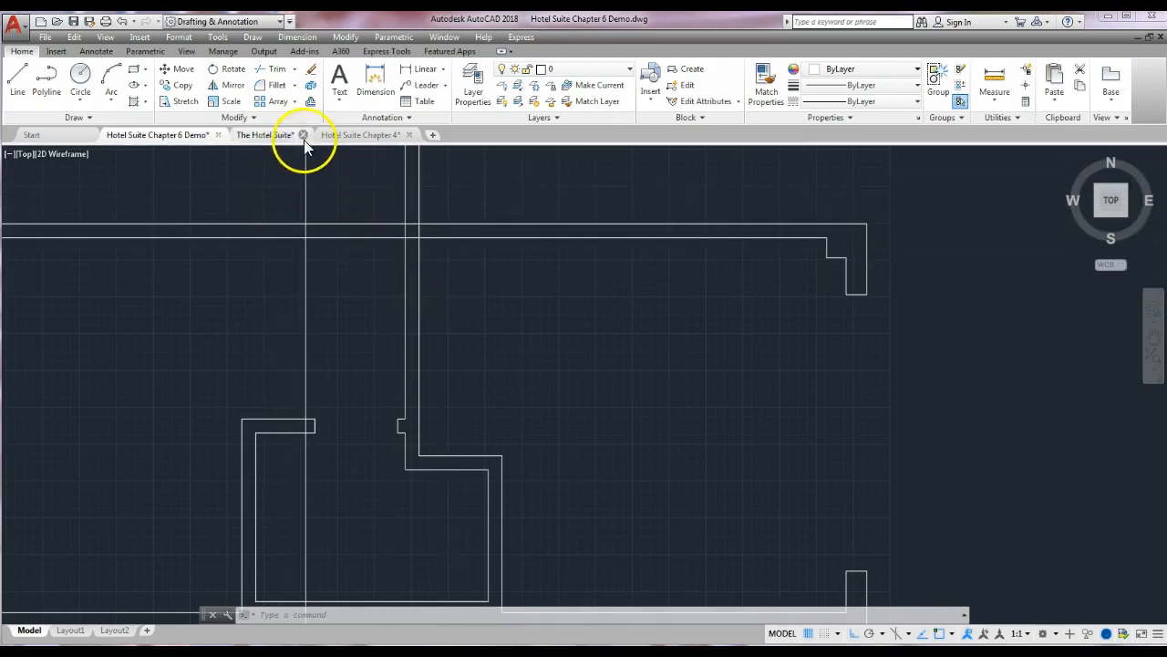
Step: Offset the right-hand vertical wall line above the small inner room 2' to the right
left_click(311, 103)
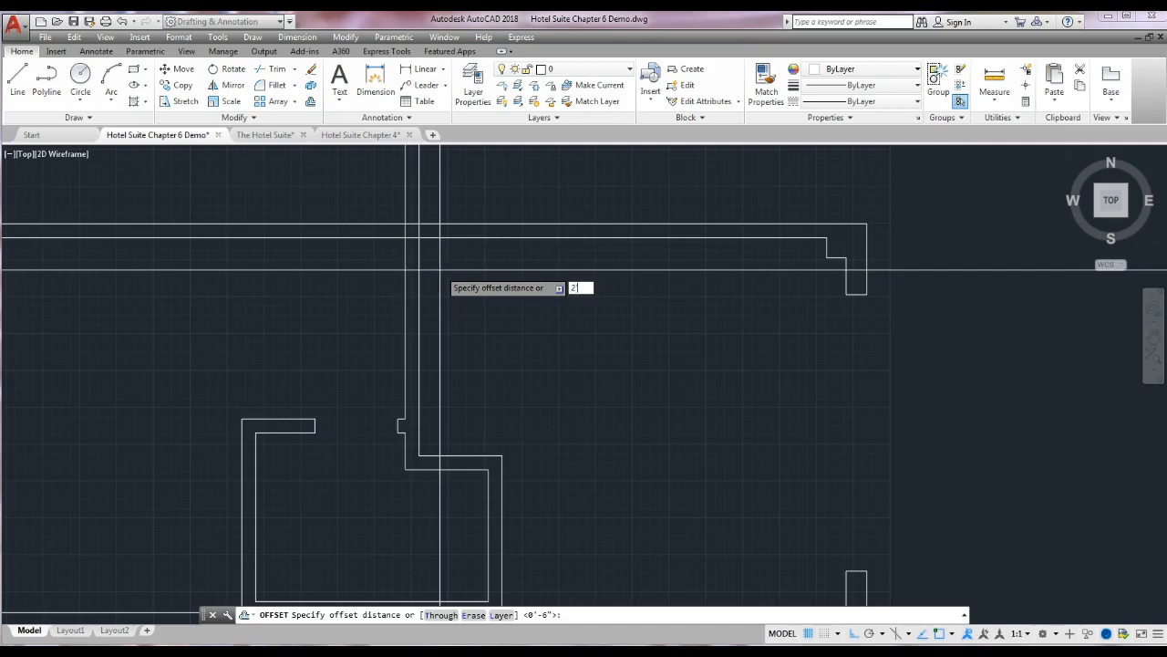
key("Return")
left_click(421, 275)
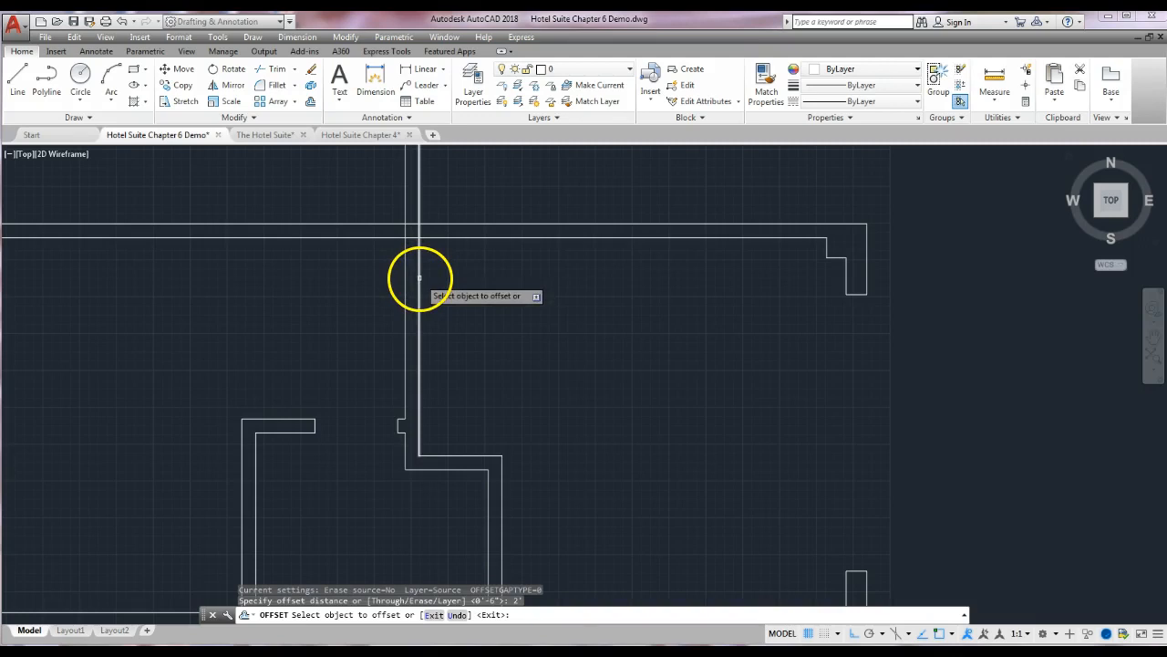
left_click(419, 277)
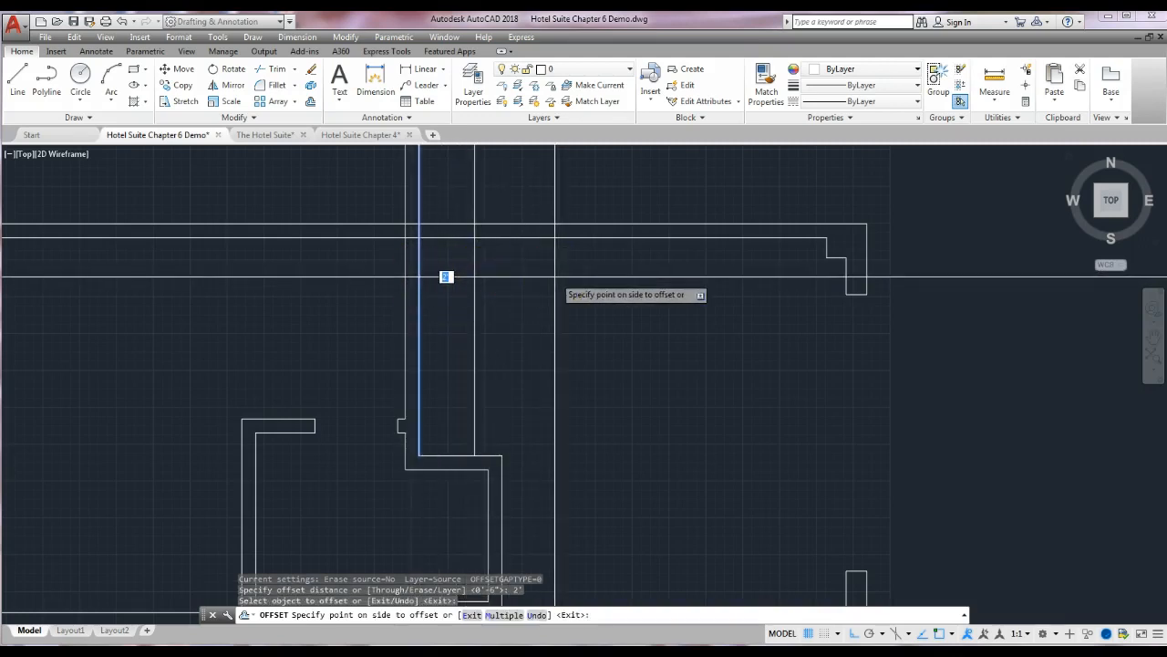
left_click(445, 277)
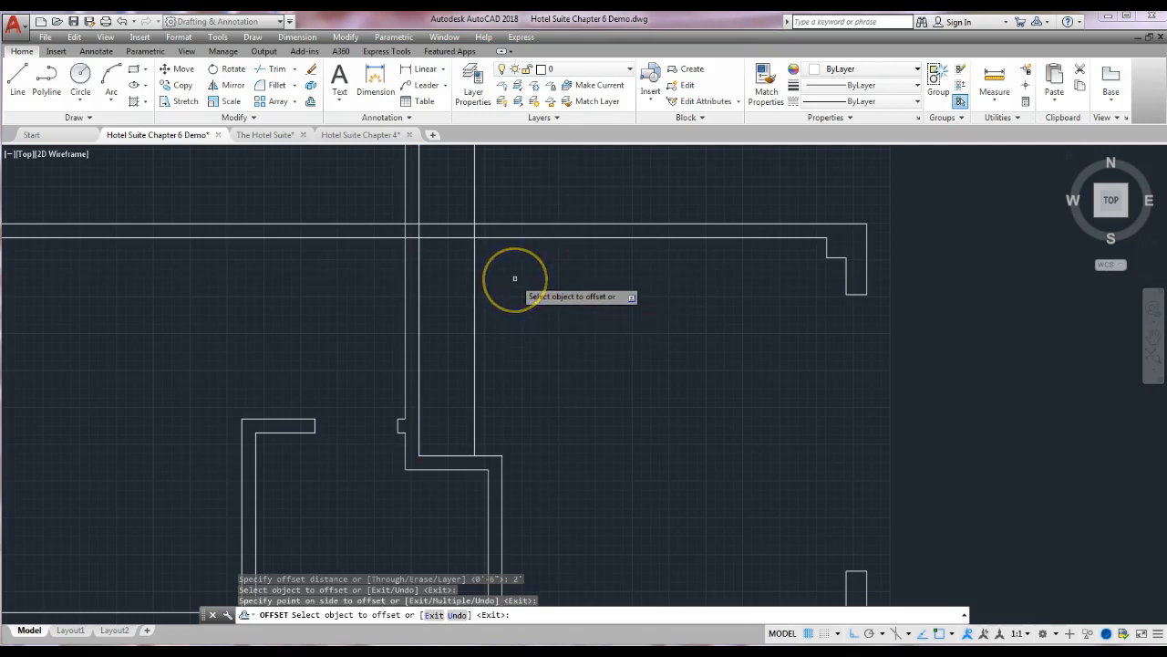
right_click(515, 279)
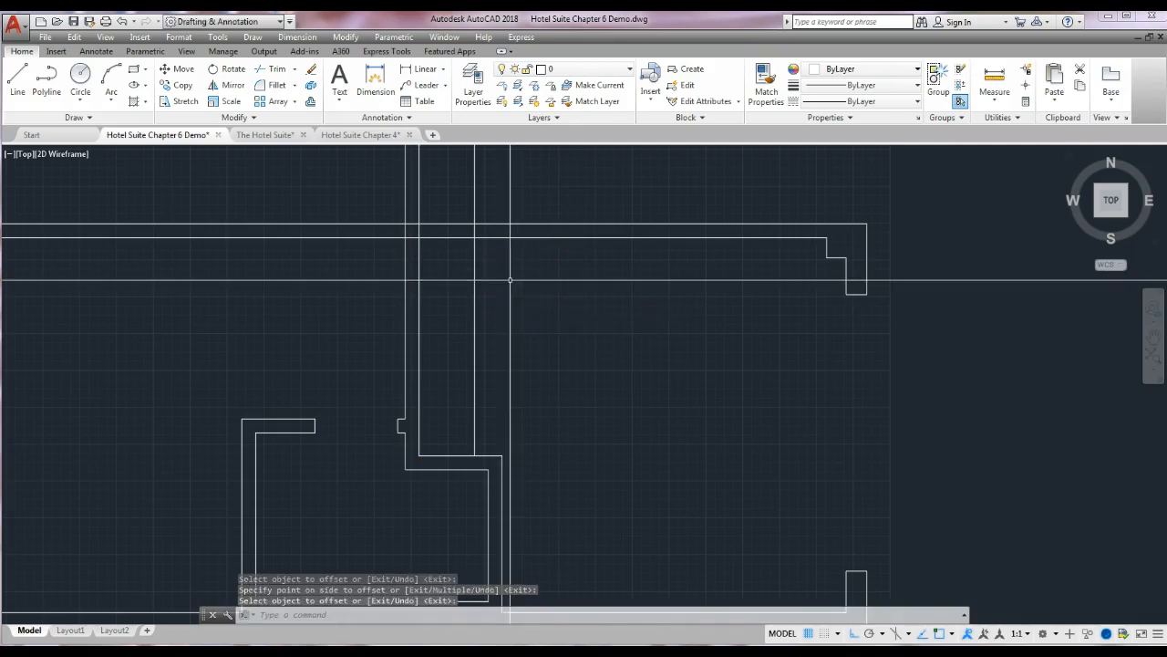
Step: Offset the new vertical line 6" to the right to form the wall thickness of the first closet partition
key("Return")
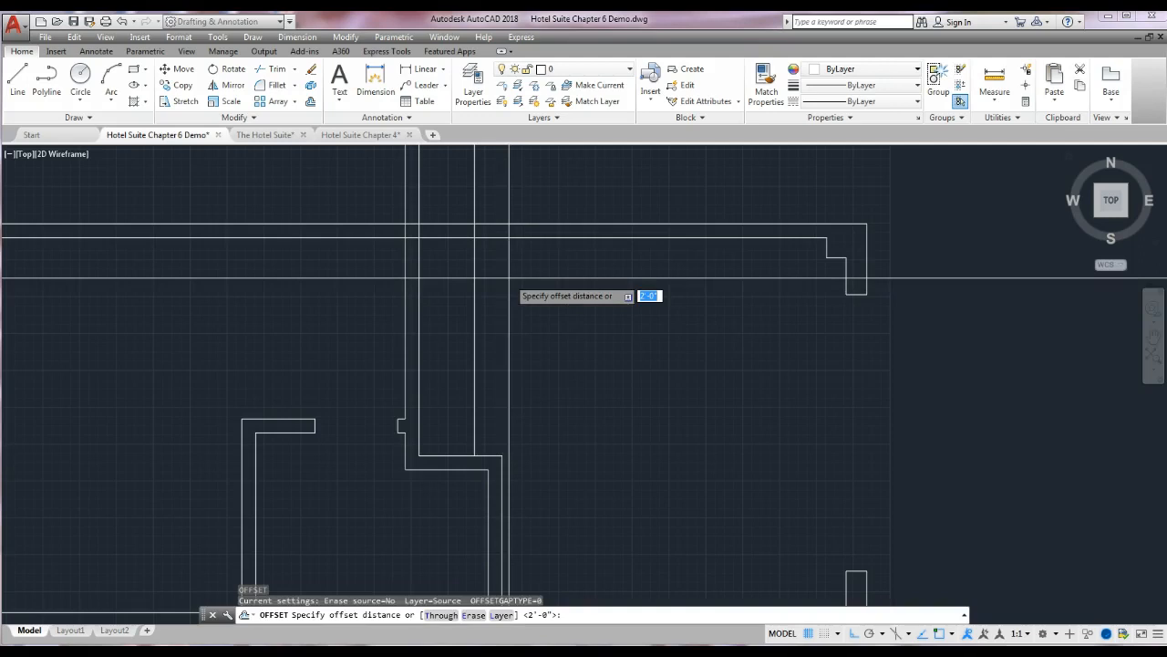
key("Return")
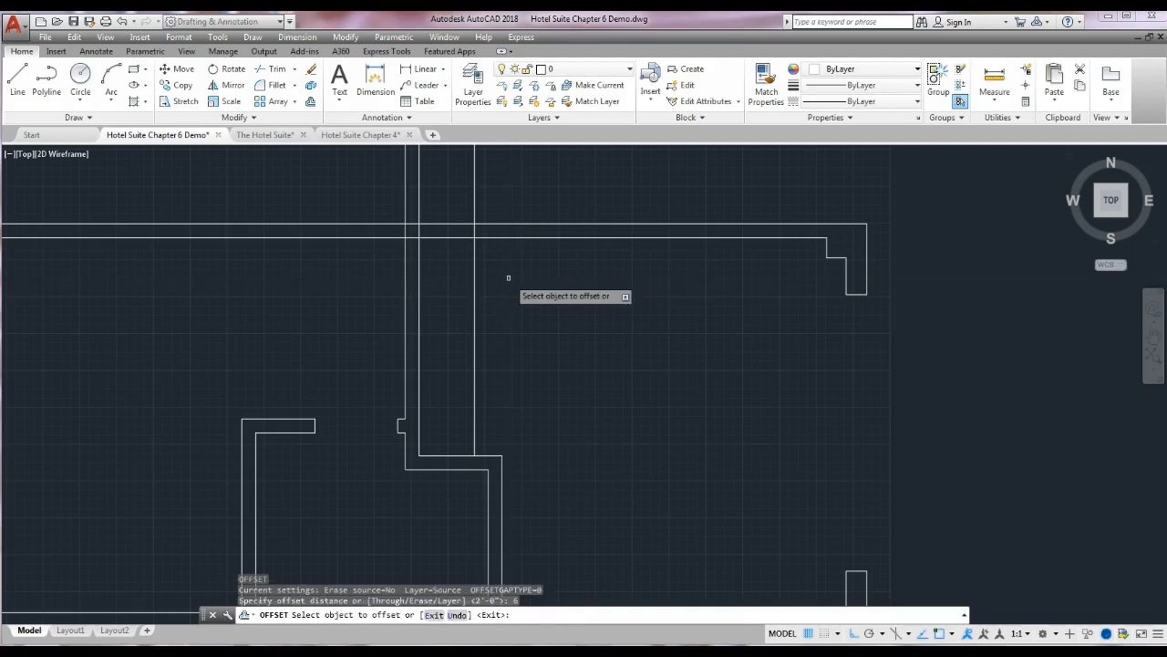
left_click(474, 281)
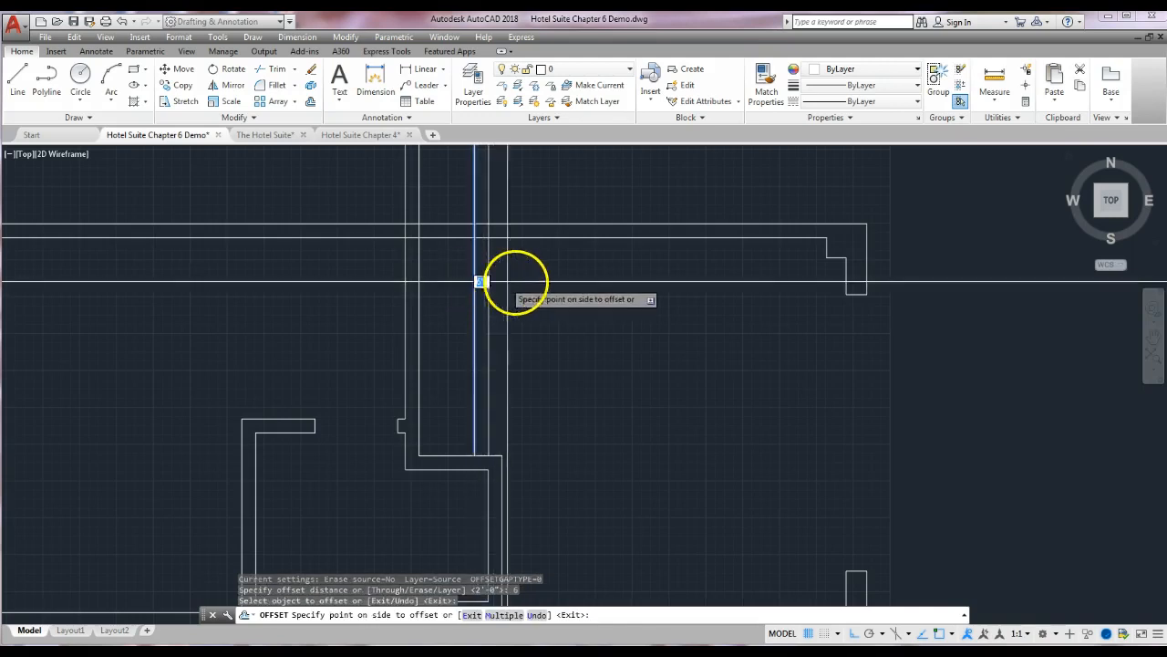
left_click(603, 280)
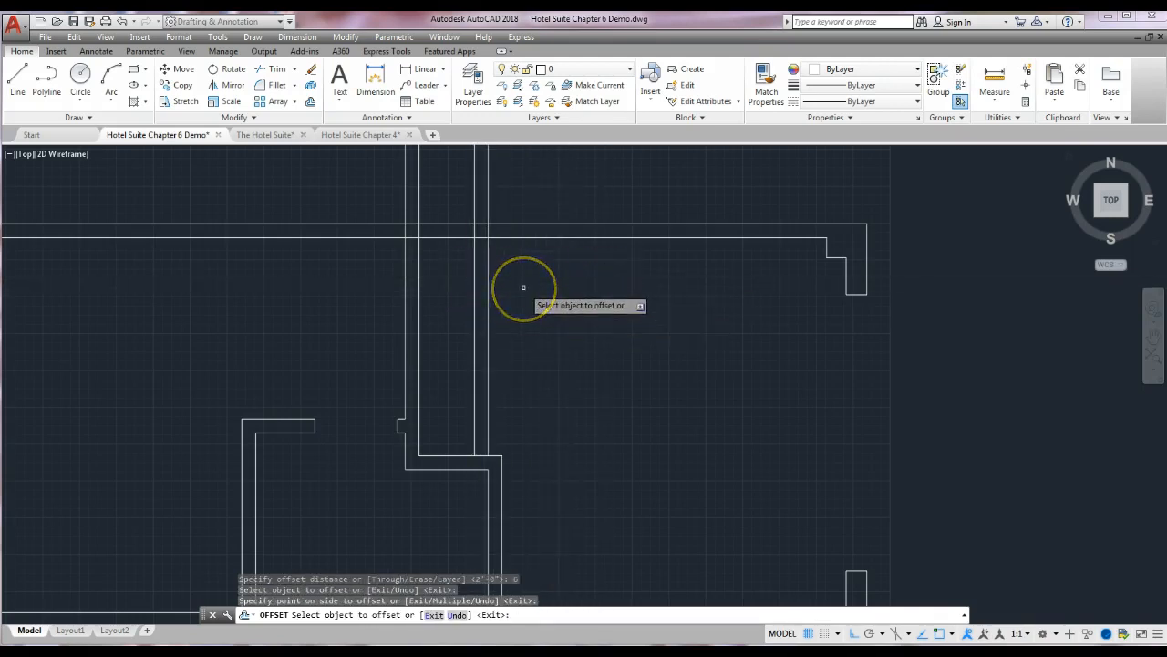
key("Return")
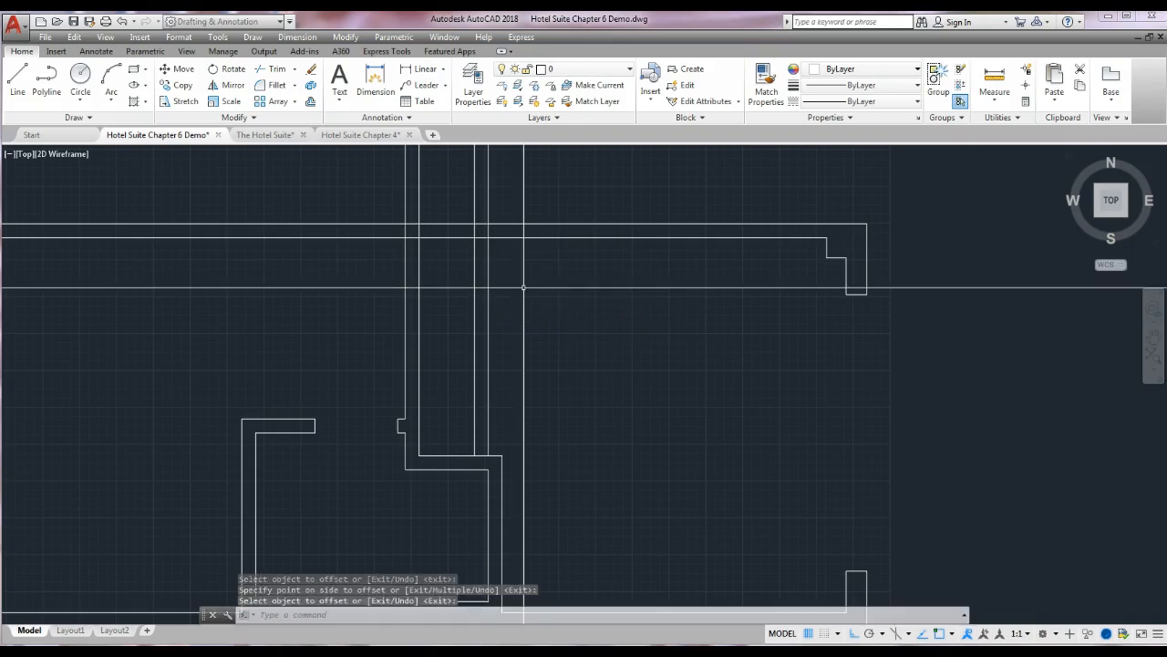
Step: Offset the right-hand line of the first closet partition 4'6" to the right
key("Return")
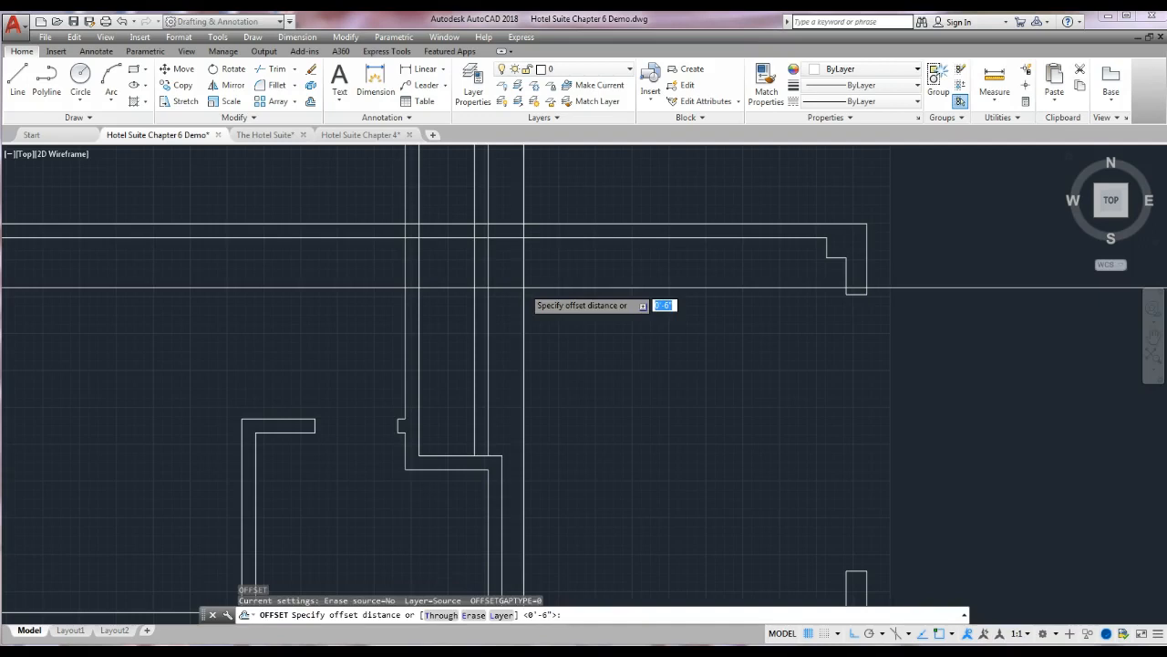
type("4'6")
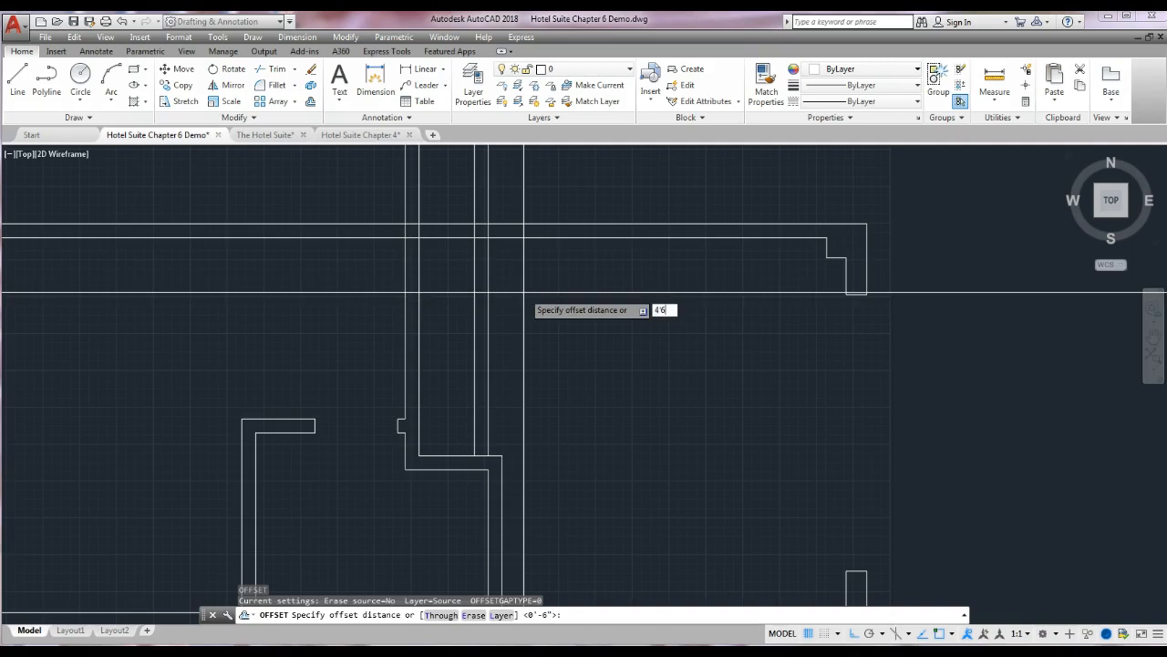
key("Return")
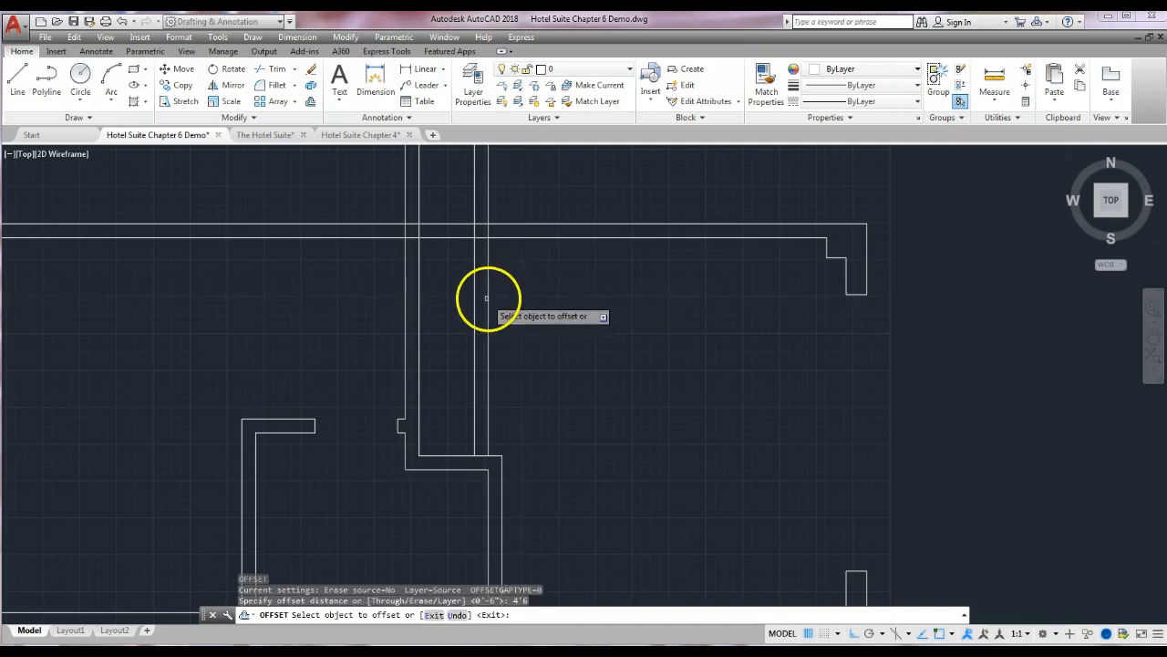
left_click(488, 298)
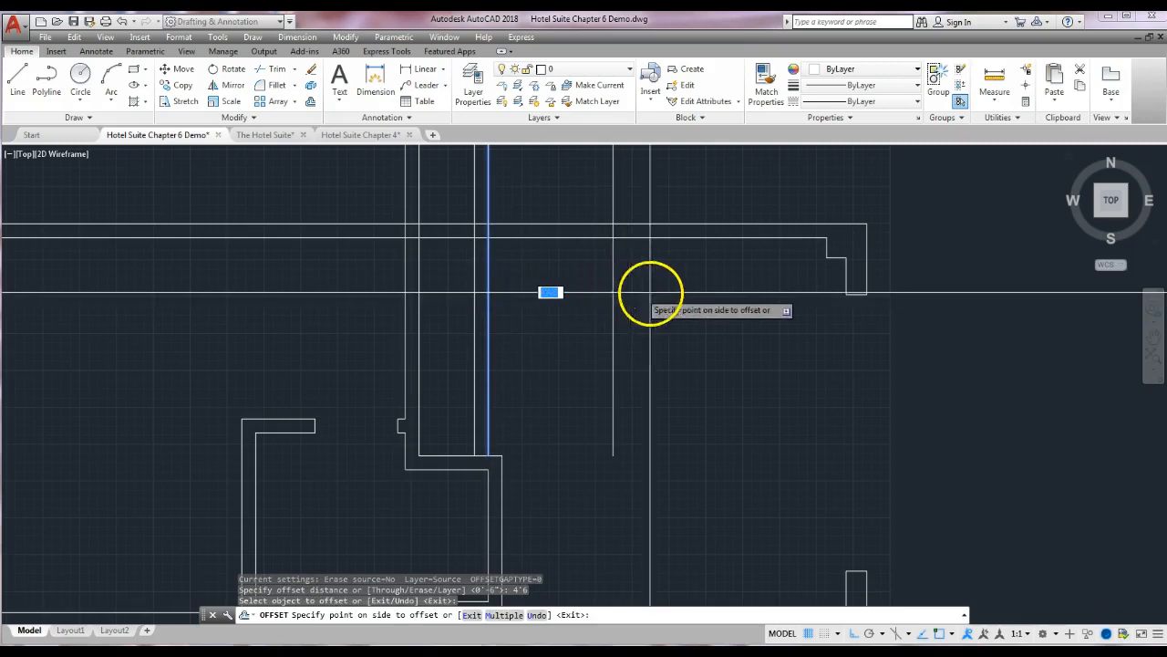
left_click(706, 292)
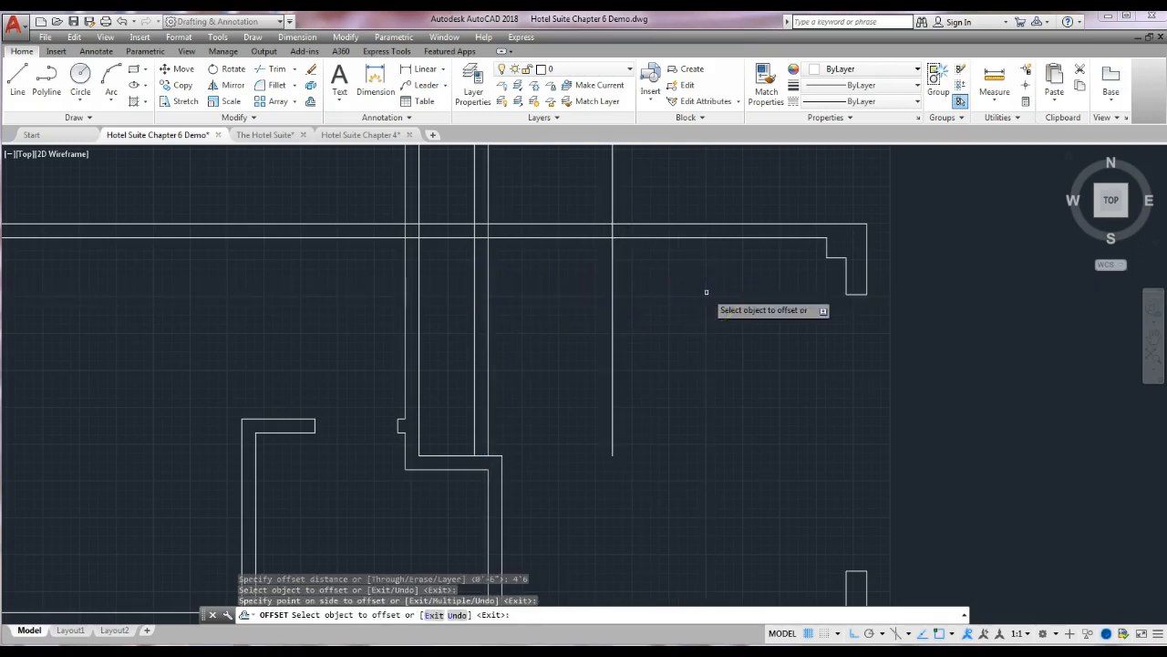
left_click(679, 292)
key("Return")
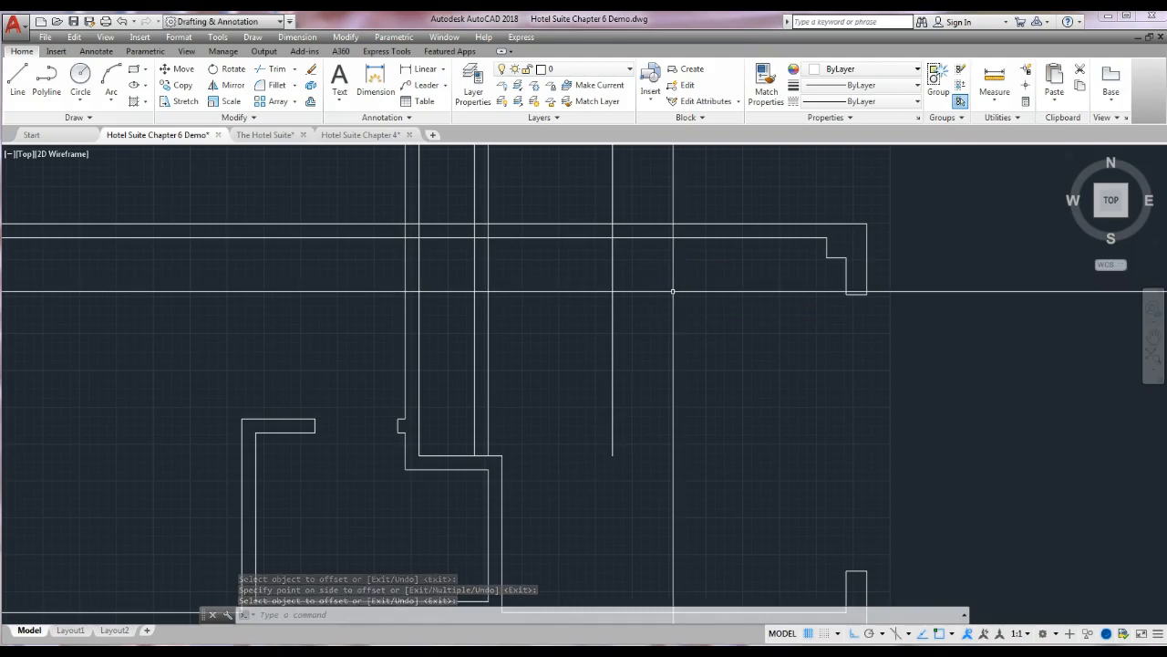
Step: Offset the rightmost new vertical line 6" to the right to form the second partition's thickness
key("Return")
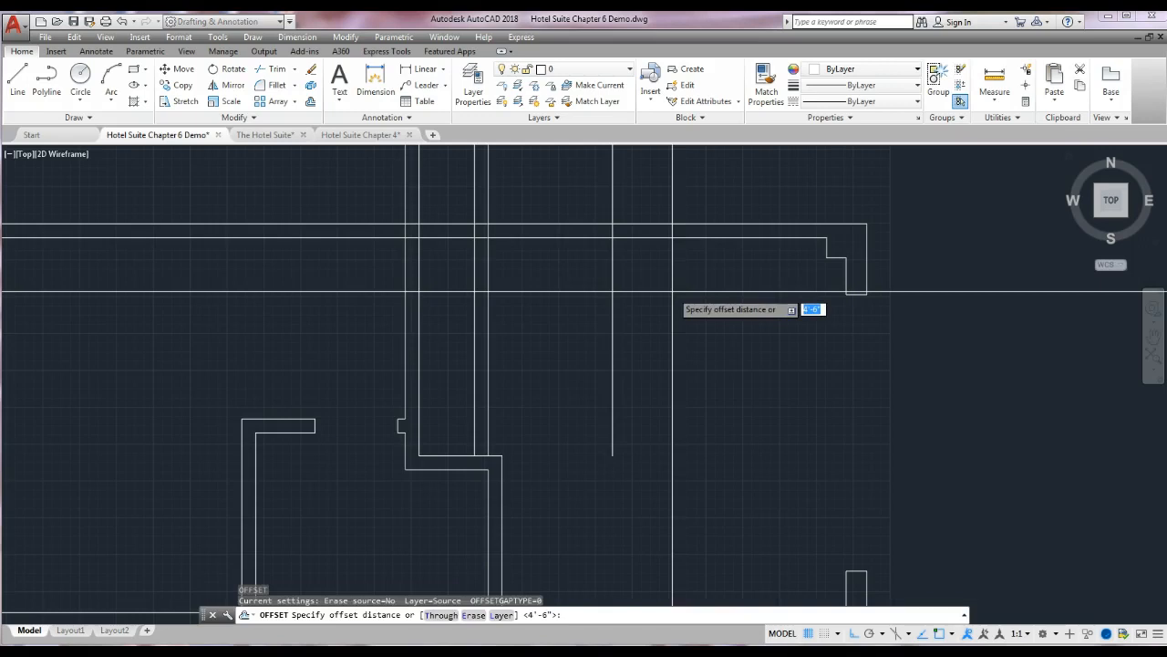
key("Return")
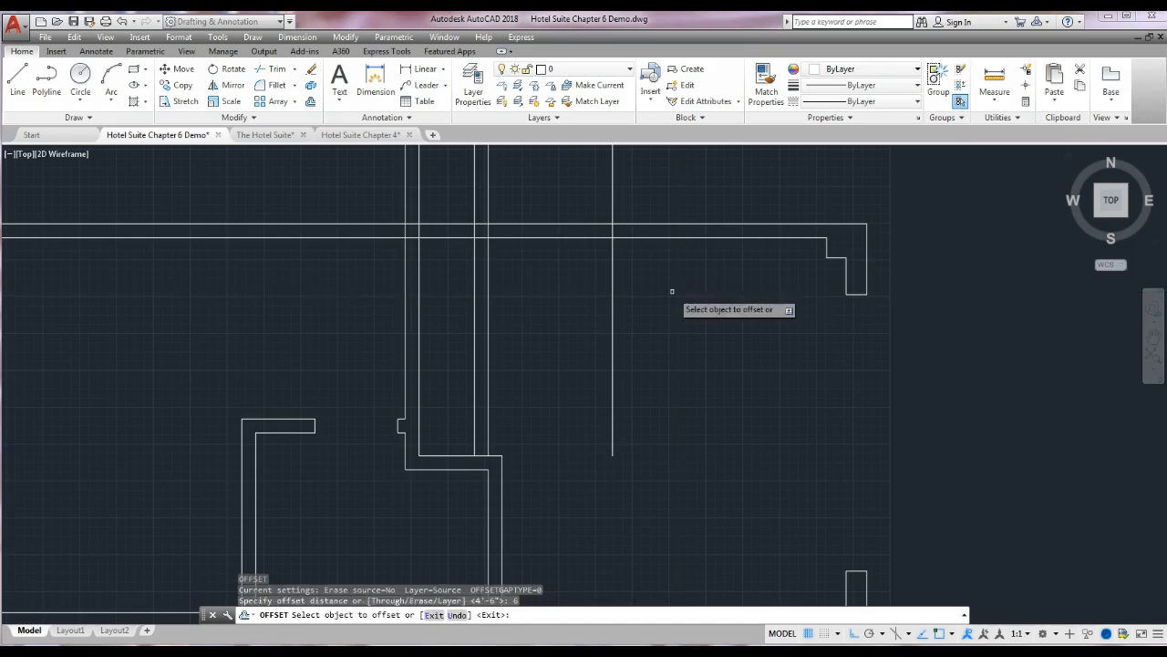
left_click(612, 289)
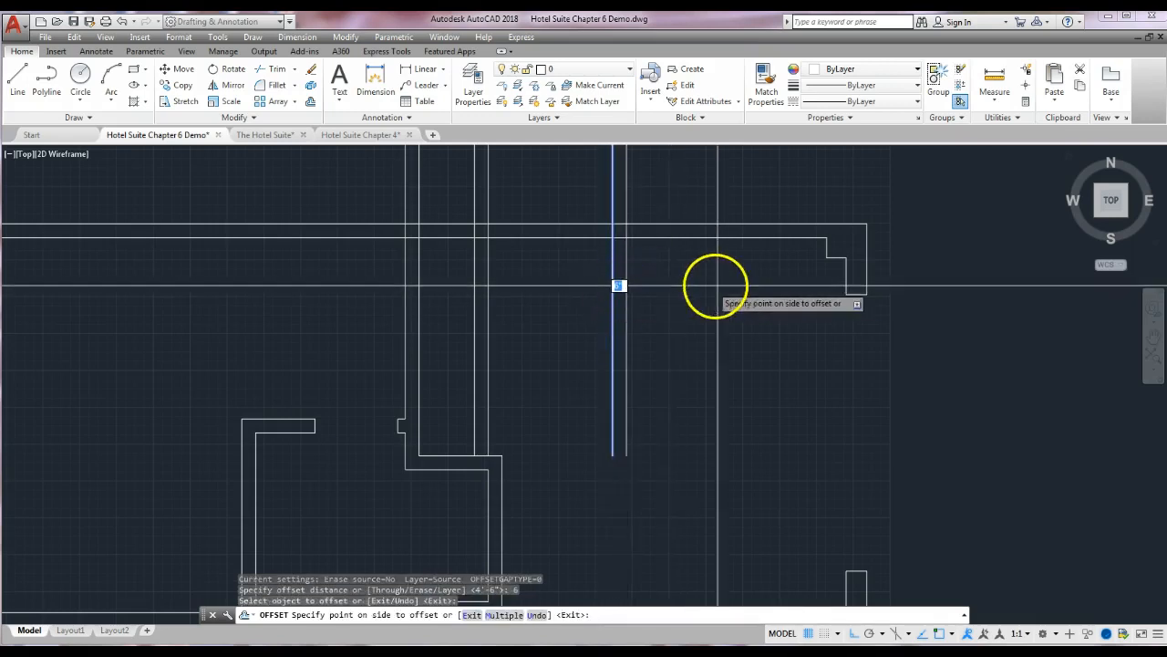
left_click(734, 285)
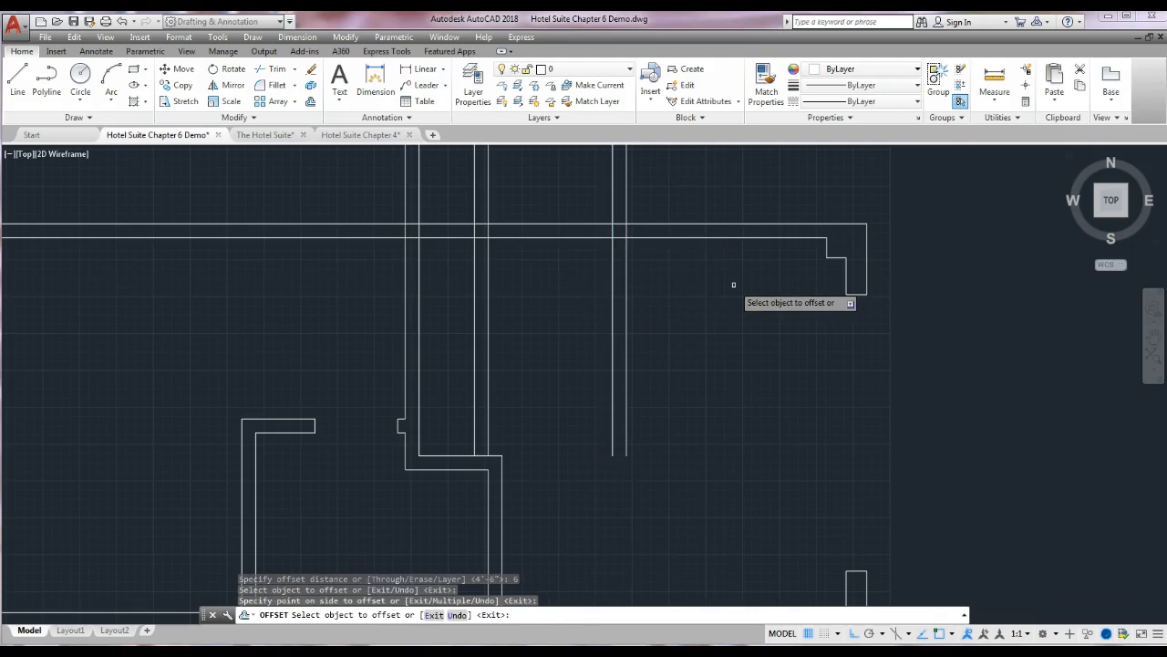
left_click(685, 282)
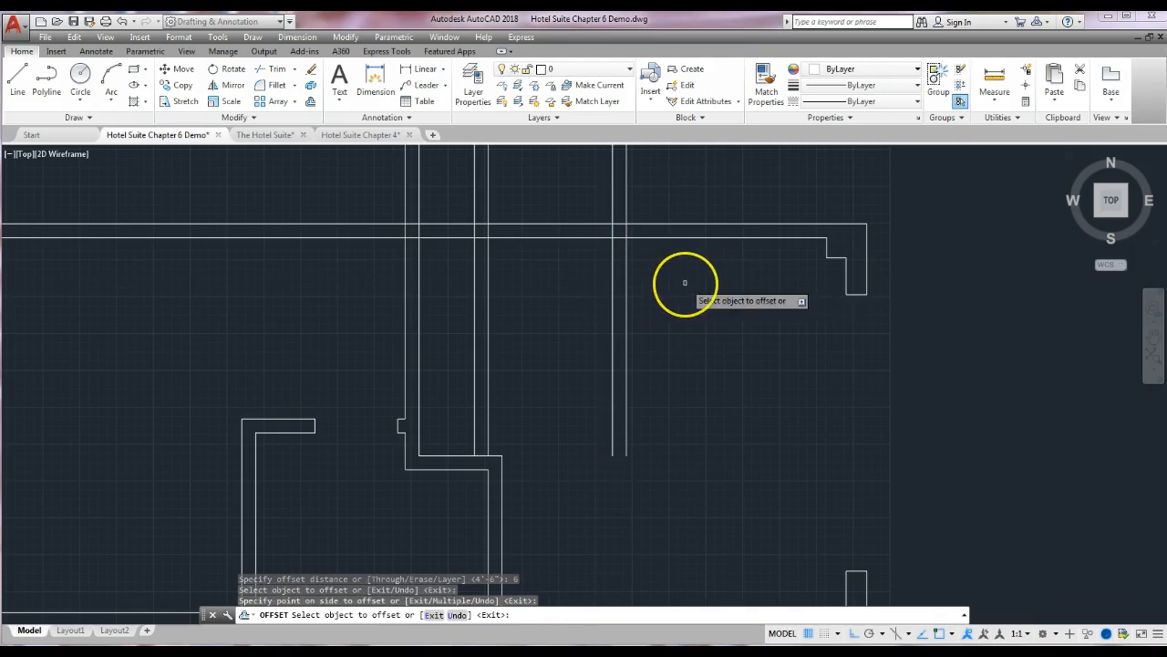
key("Return")
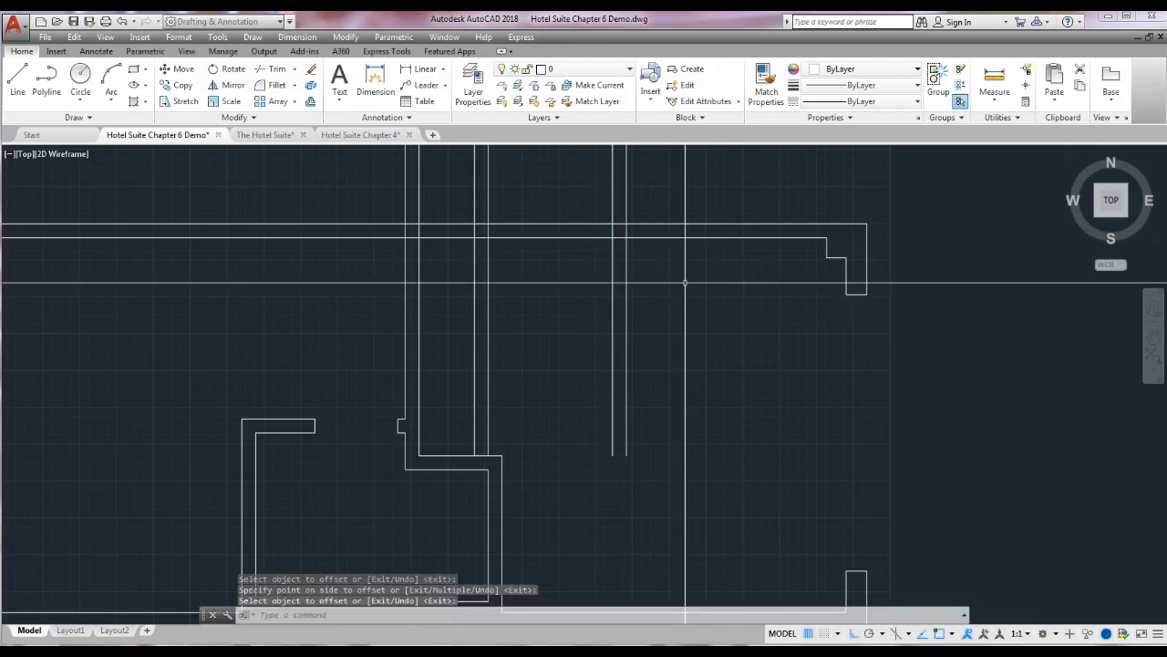
Step: Offset the second partition's right-hand line 7'3" to the right and check it against the upper-right wall jog and the dimensioned plan
key("Return")
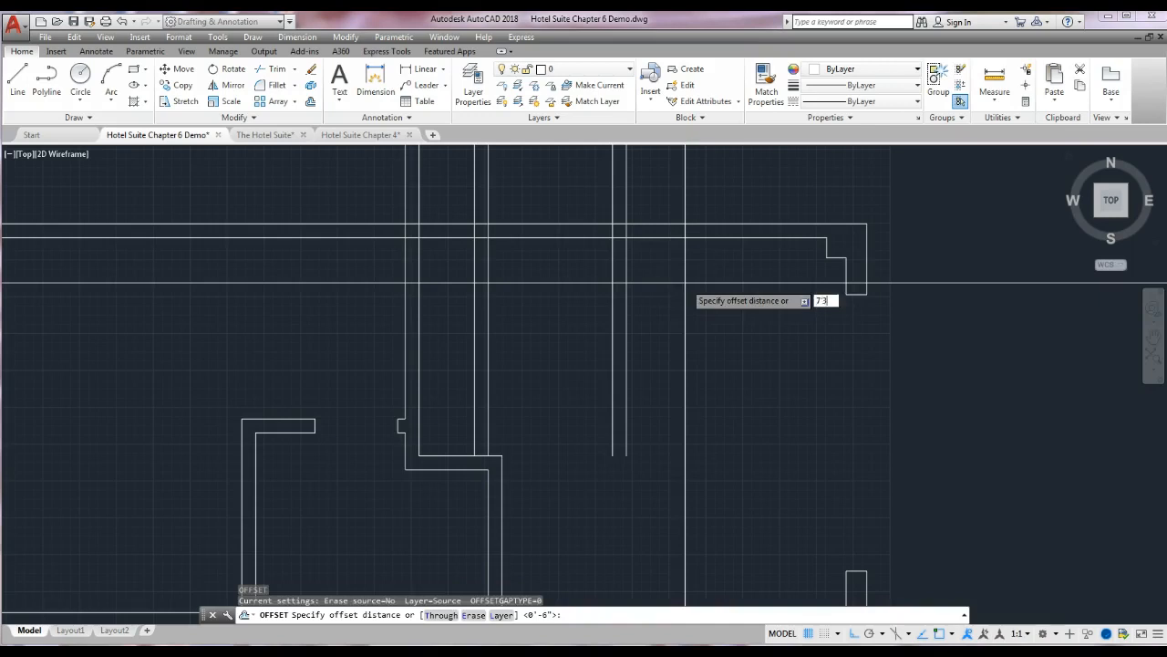
key("Return")
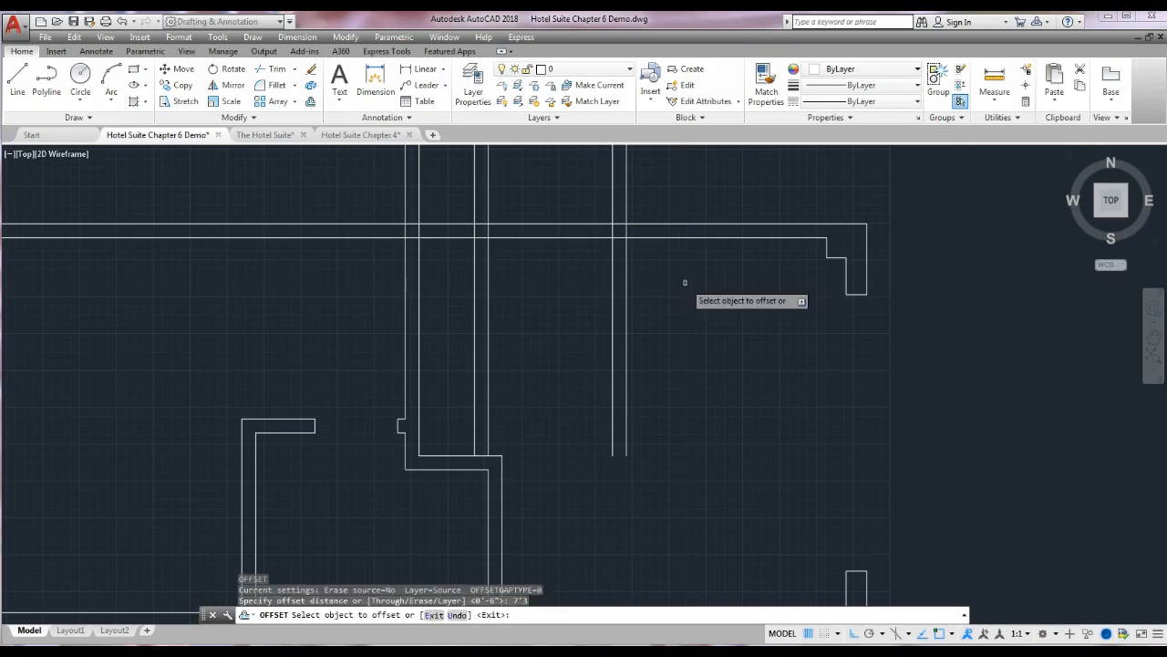
left_click(626, 305)
left_click(885, 314)
scroll(826, 253, "up", 4)
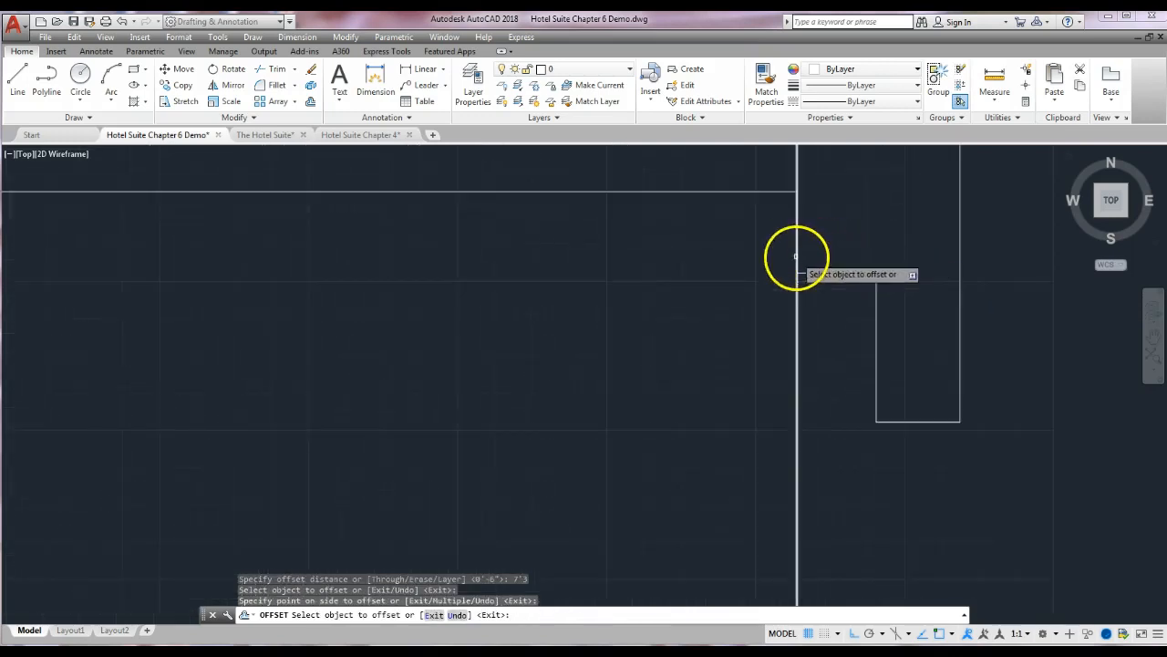
scroll(795, 230, "down", 4)
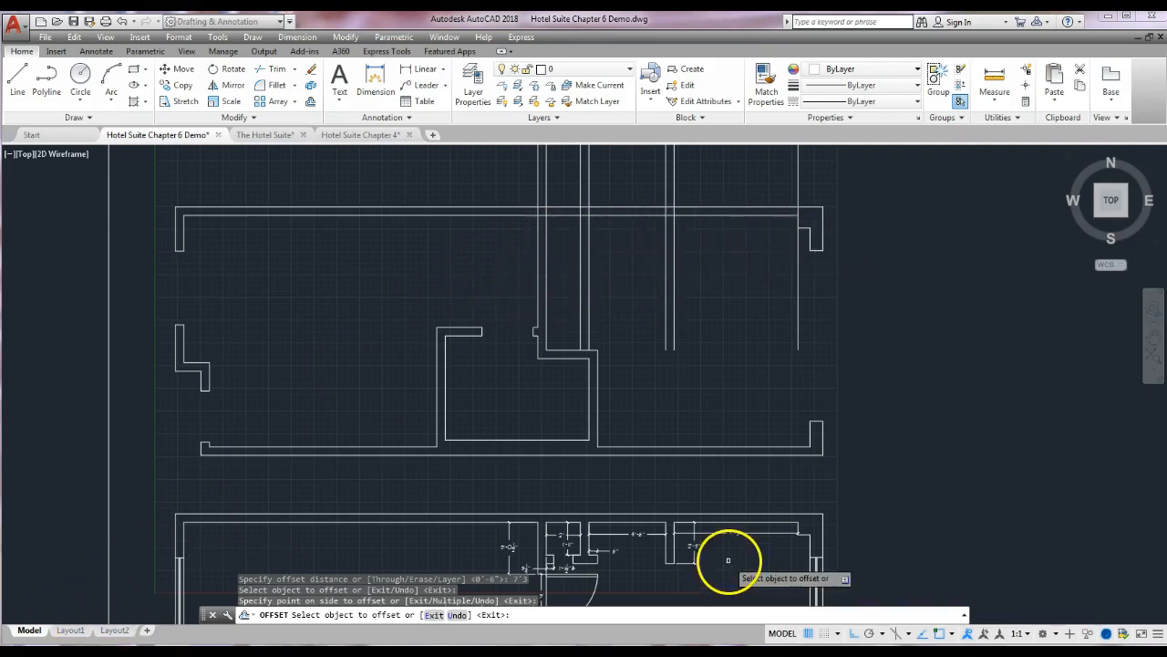
scroll(729, 558, "up", 4)
mouse_move(724, 560)
middle_mouse_down()
mouse_move(703, 545)
mouse_move(803, 369)
middle_mouse_up()
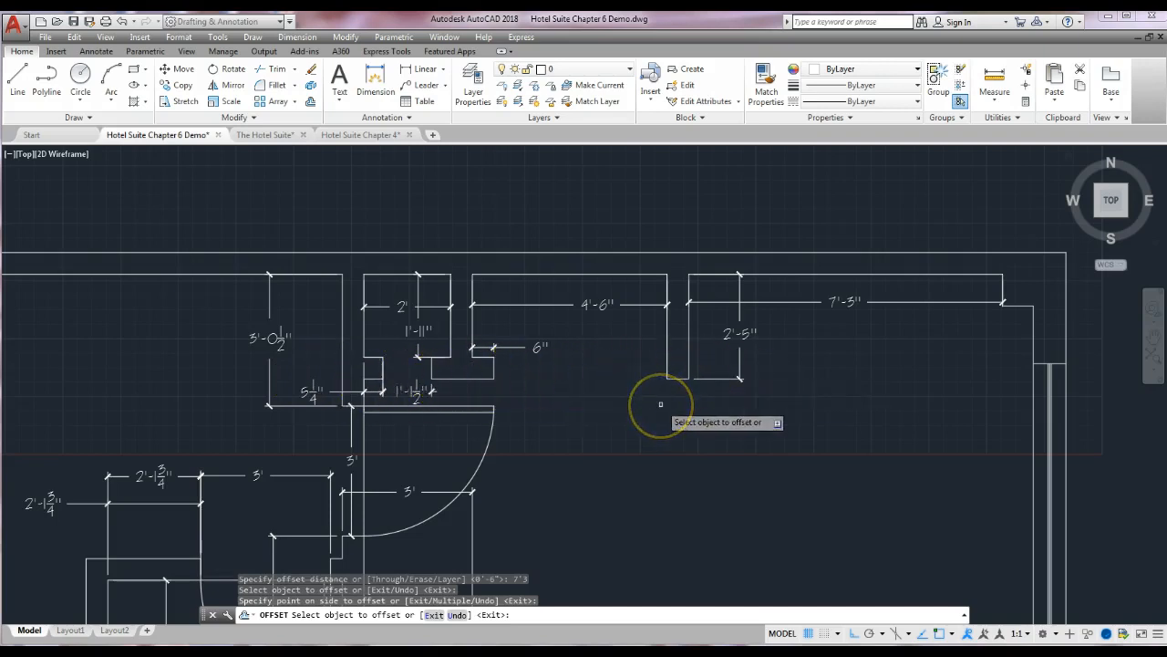
Step: Offset the inner line of the upper exterior wall 2'5" downward to set the second closet partition's depth
scroll(661, 404, "down", 2)
middle_click_drag(665, 282, 674, 573)
middle_click_drag(639, 341, 640, 454)
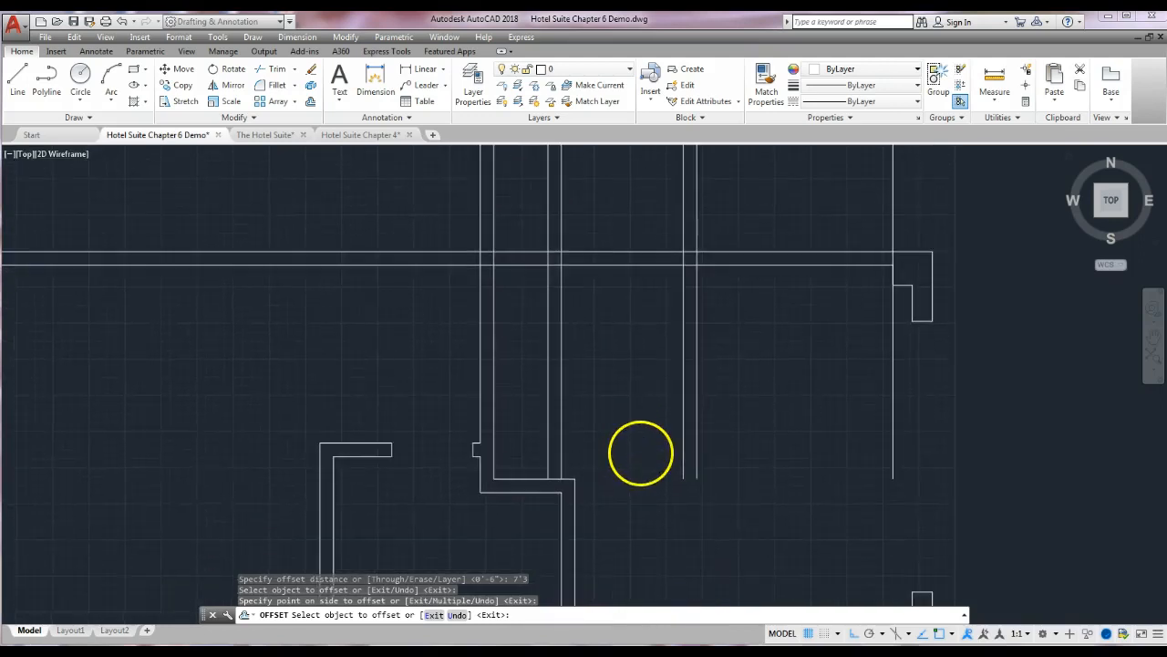
key("Return")
left_click(310, 102)
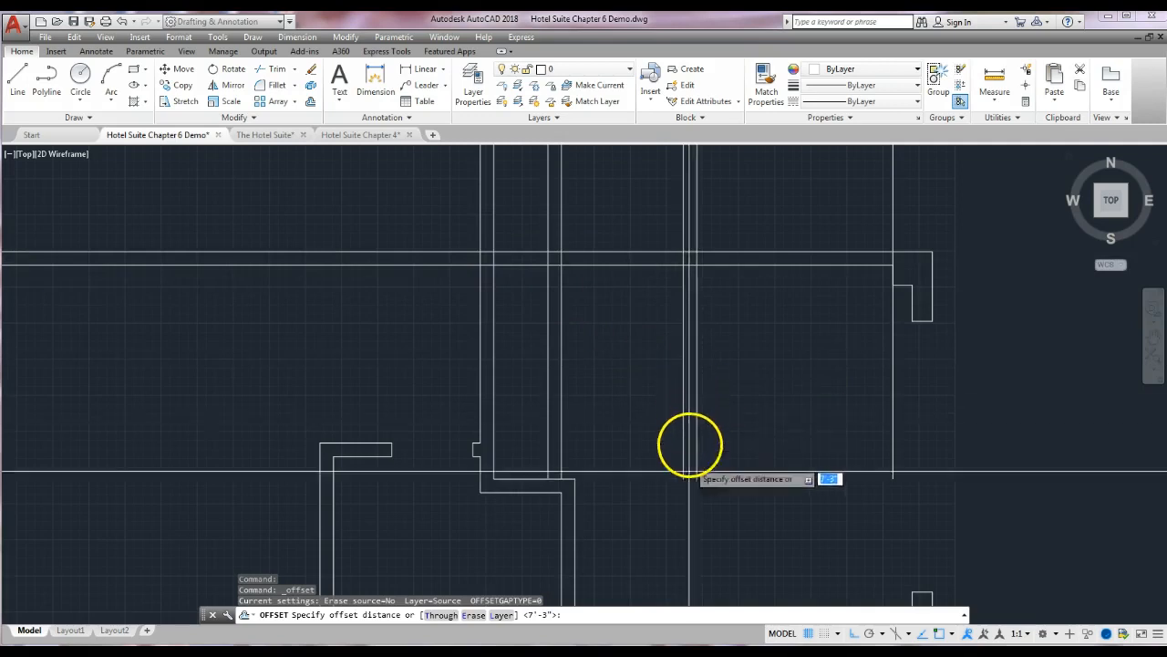
scroll(696, 484, "down", 2)
mouse_move(695, 484)
middle_mouse_down()
mouse_move(697, 270)
mouse_move(698, 307)
middle_mouse_up()
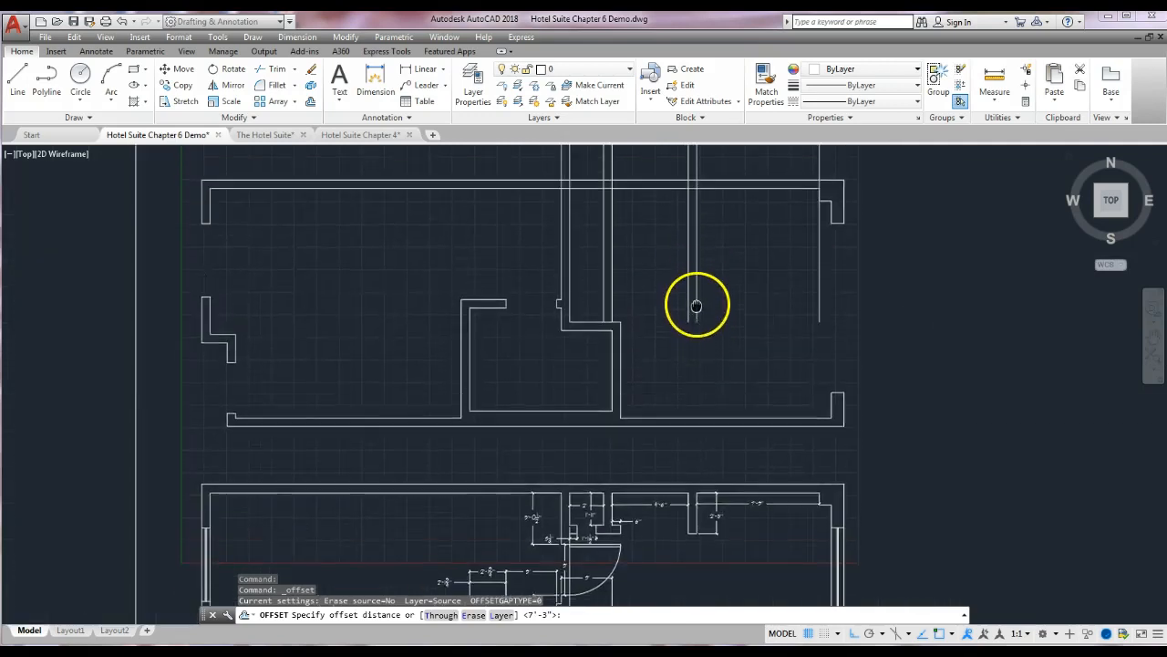
scroll(700, 446, "up", 6)
scroll(705, 422, "down", 5)
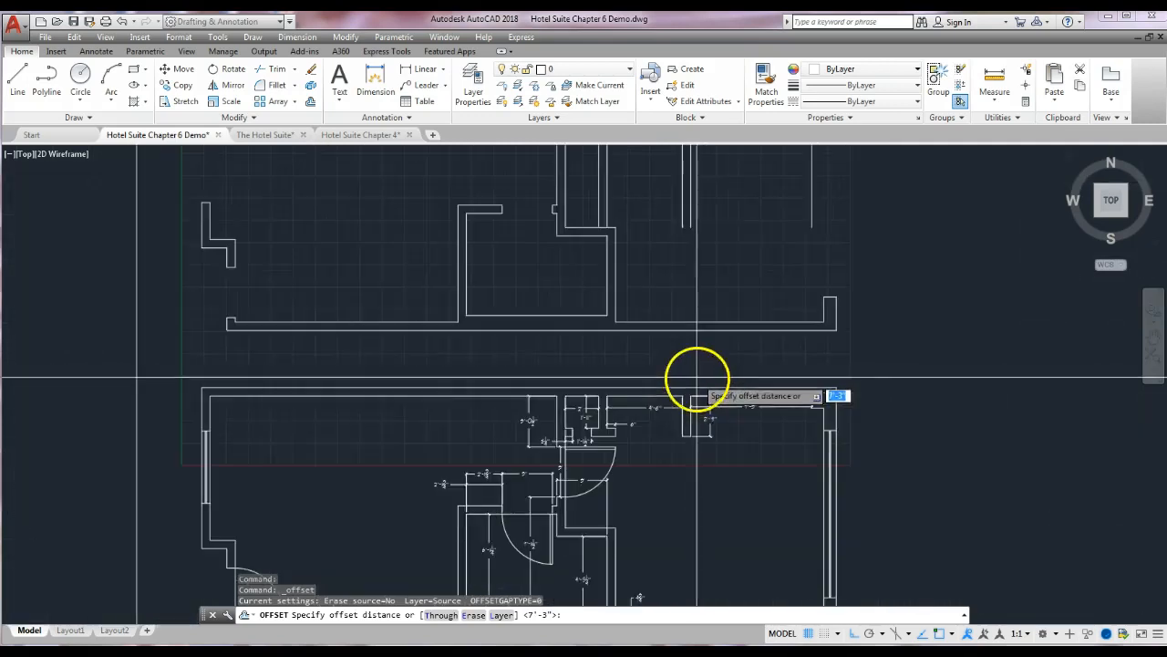
middle_click_drag(678, 268, 653, 307)
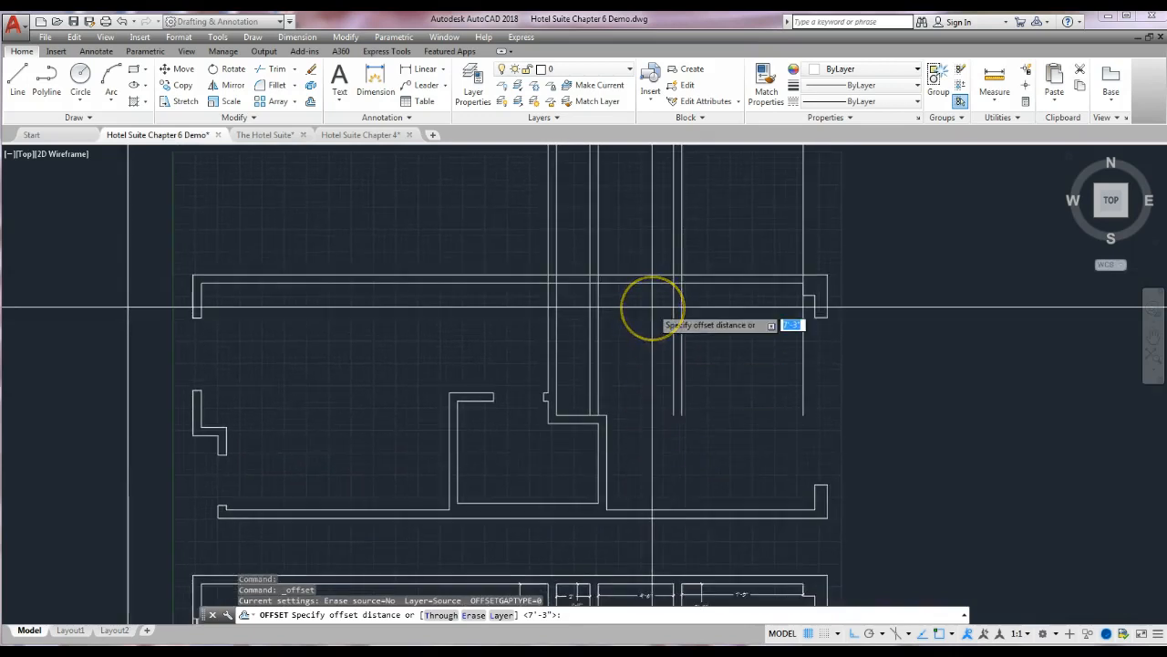
type("2'5")
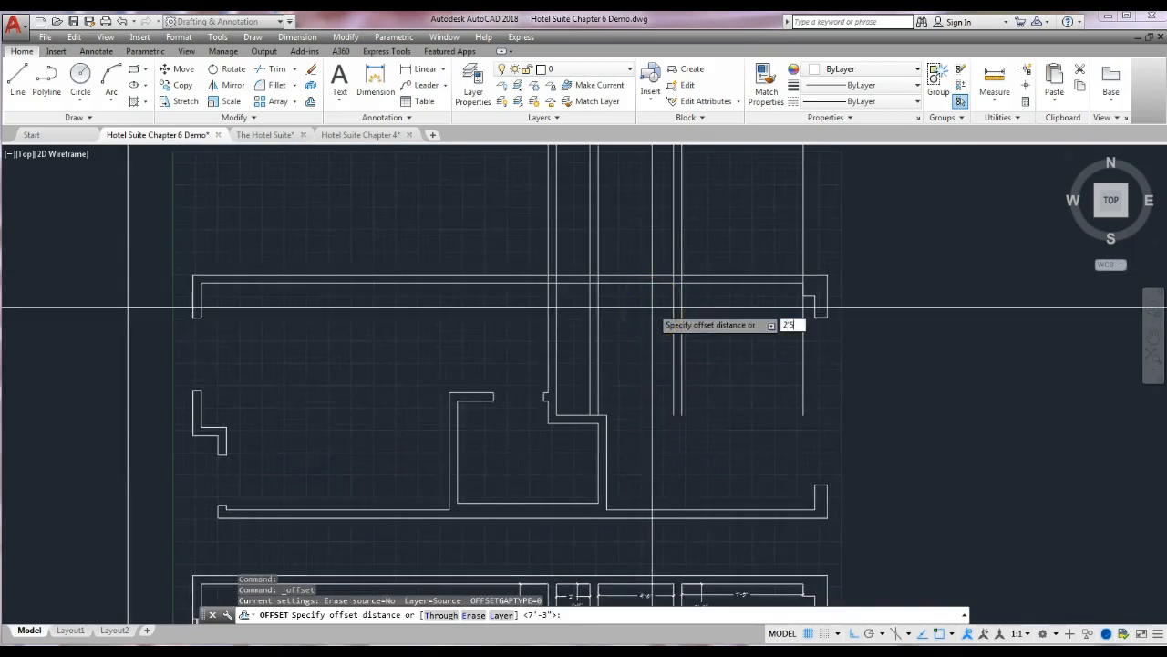
key("Return")
left_click(659, 284)
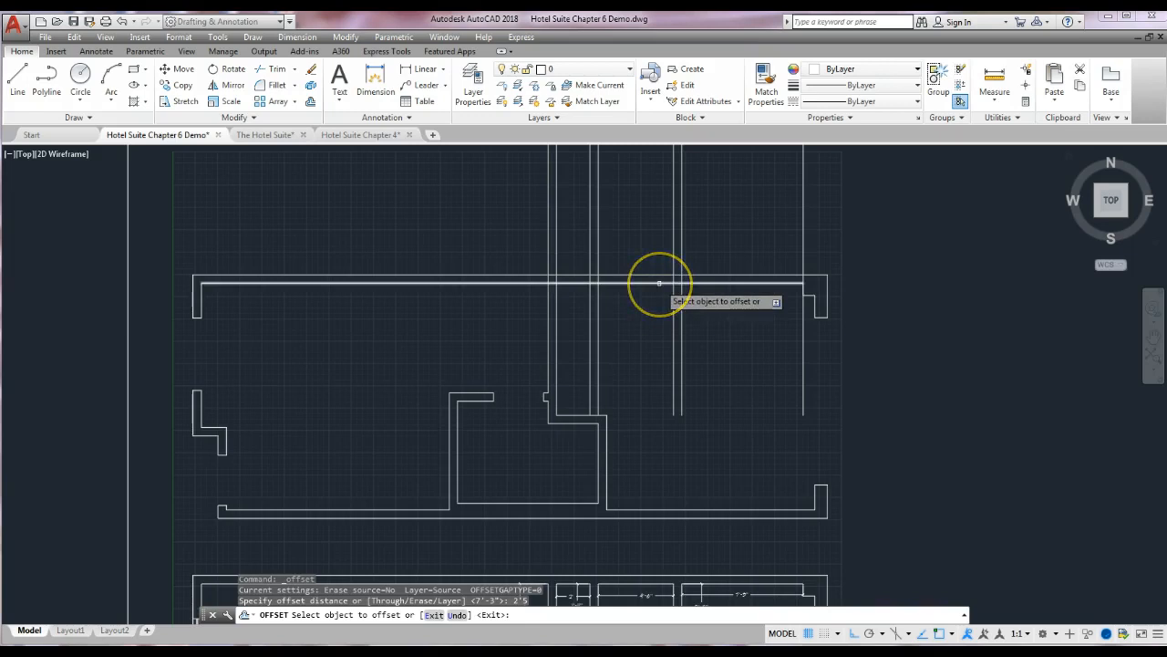
left_click(659, 371)
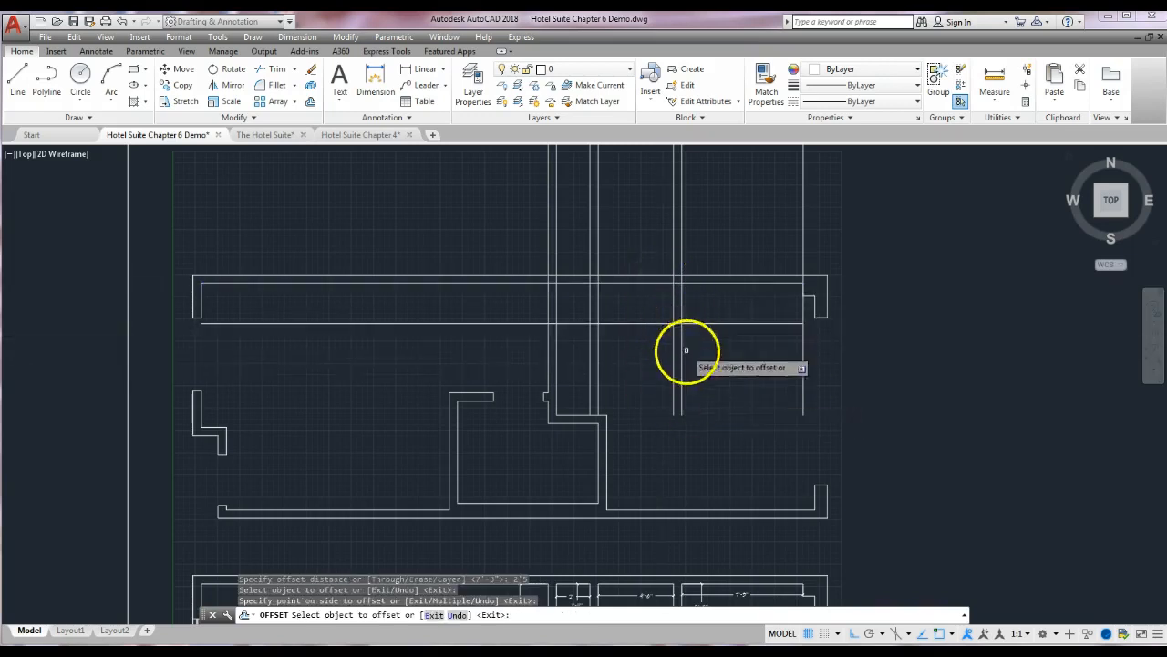
Step: Trim the second partition's vertical lines below the new horizontal line, and trim that line to the right of the partition
middle_click_drag(703, 469, 703, 381)
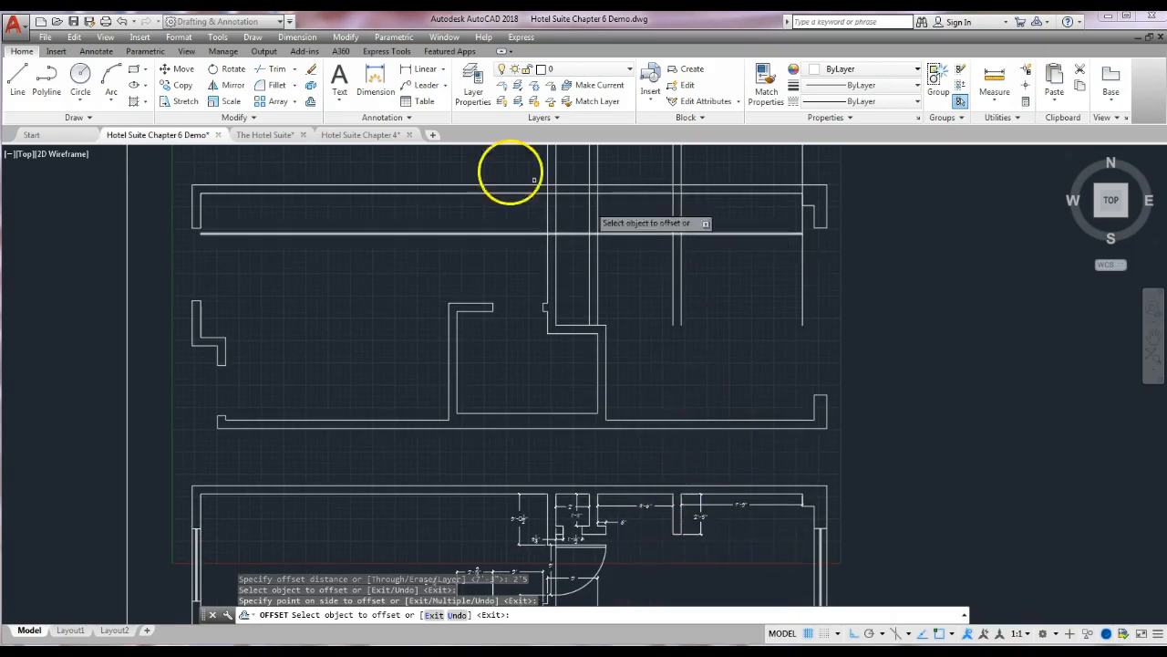
left_click(282, 72)
left_click(705, 218)
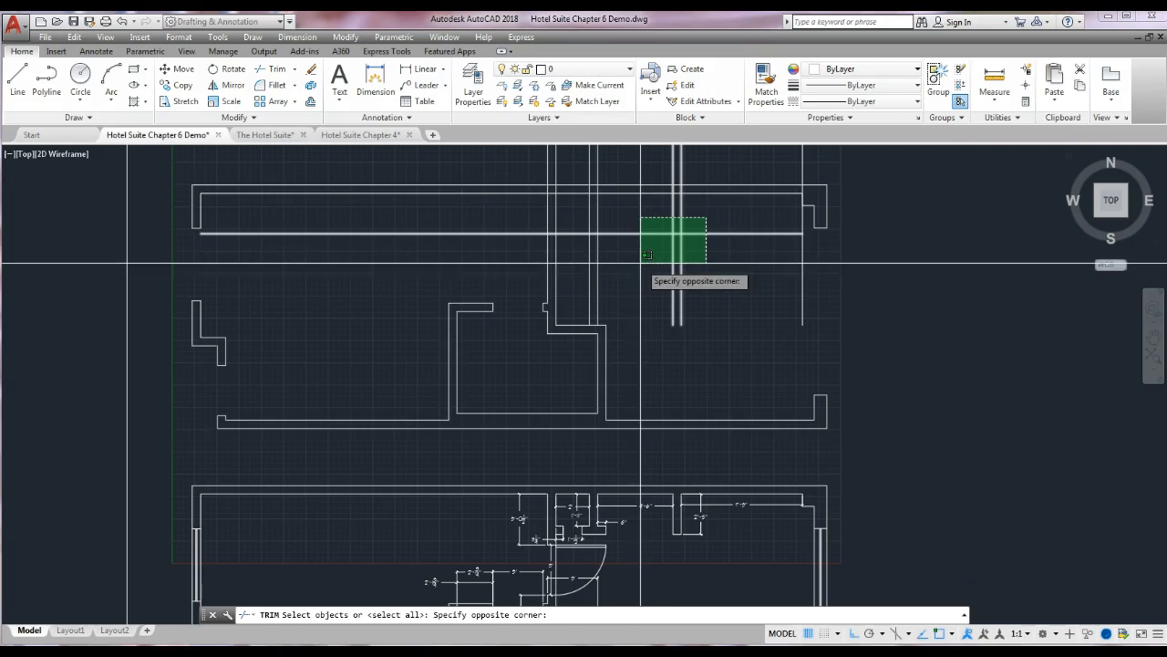
left_click(684, 284)
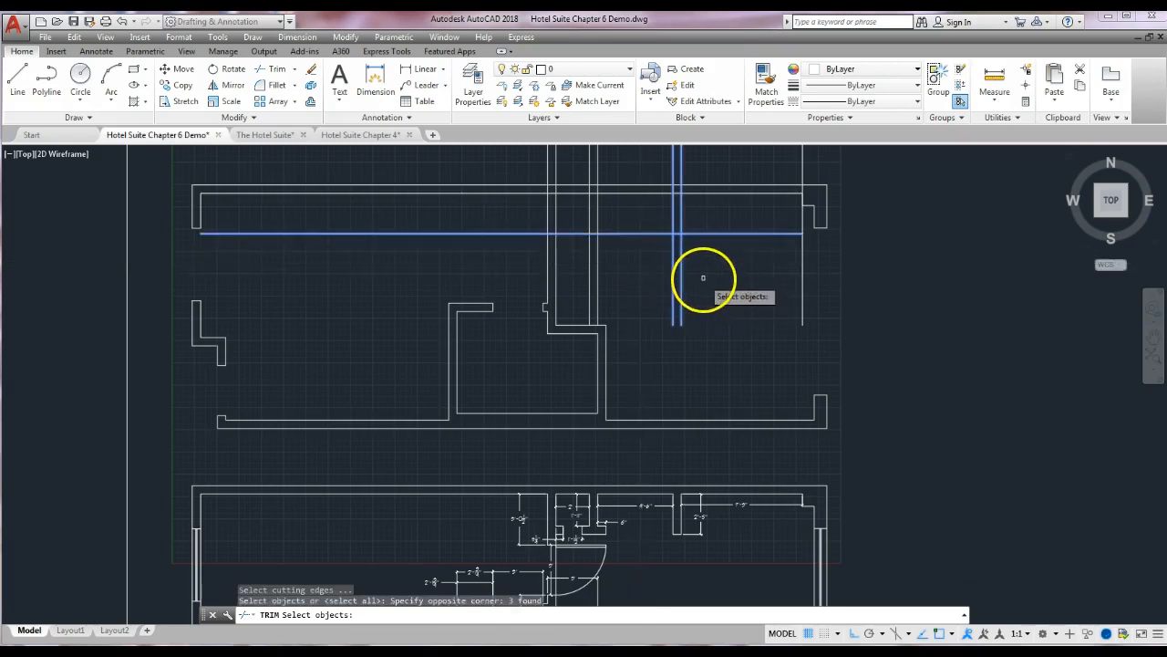
key("Return")
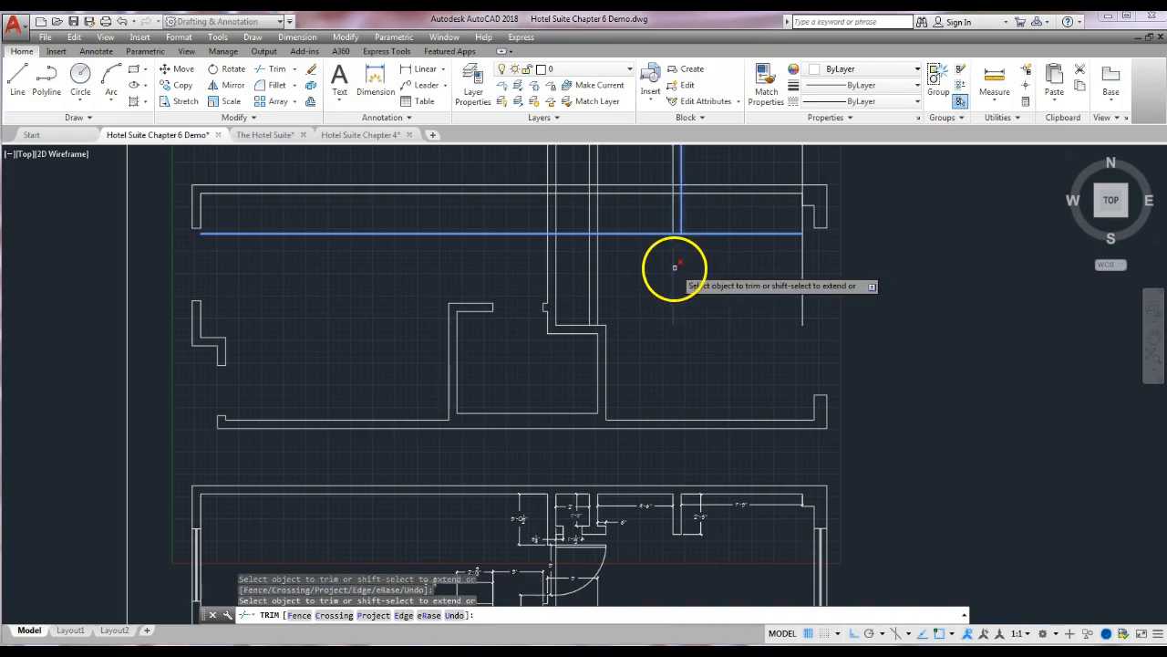
left_click(705, 233)
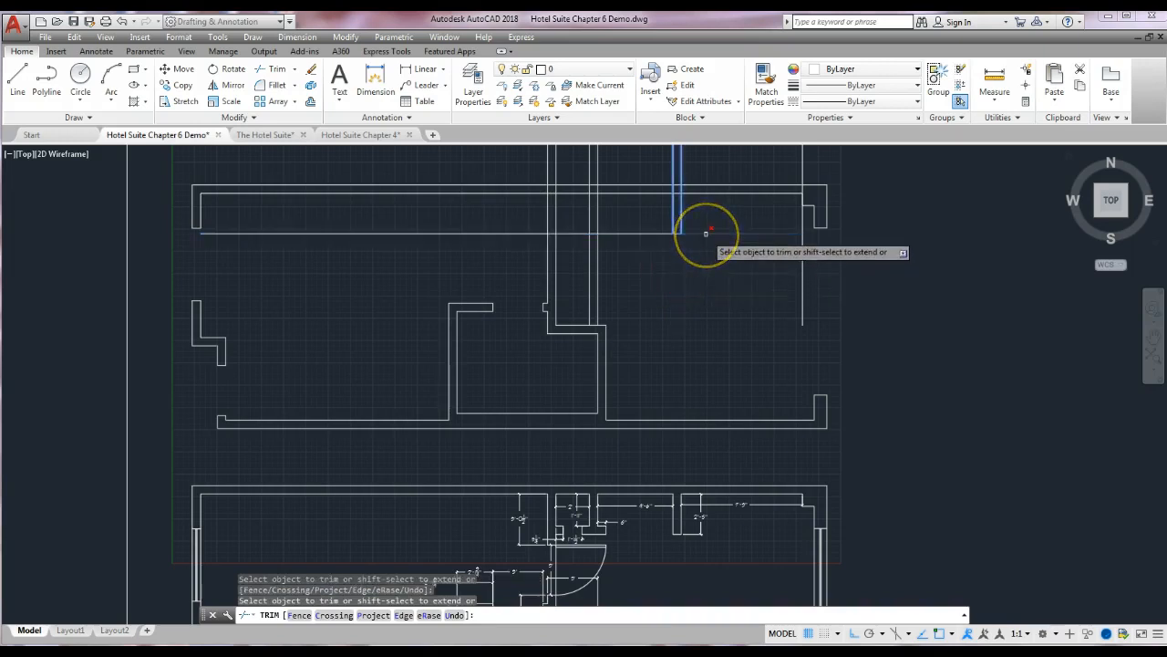
left_click(703, 188)
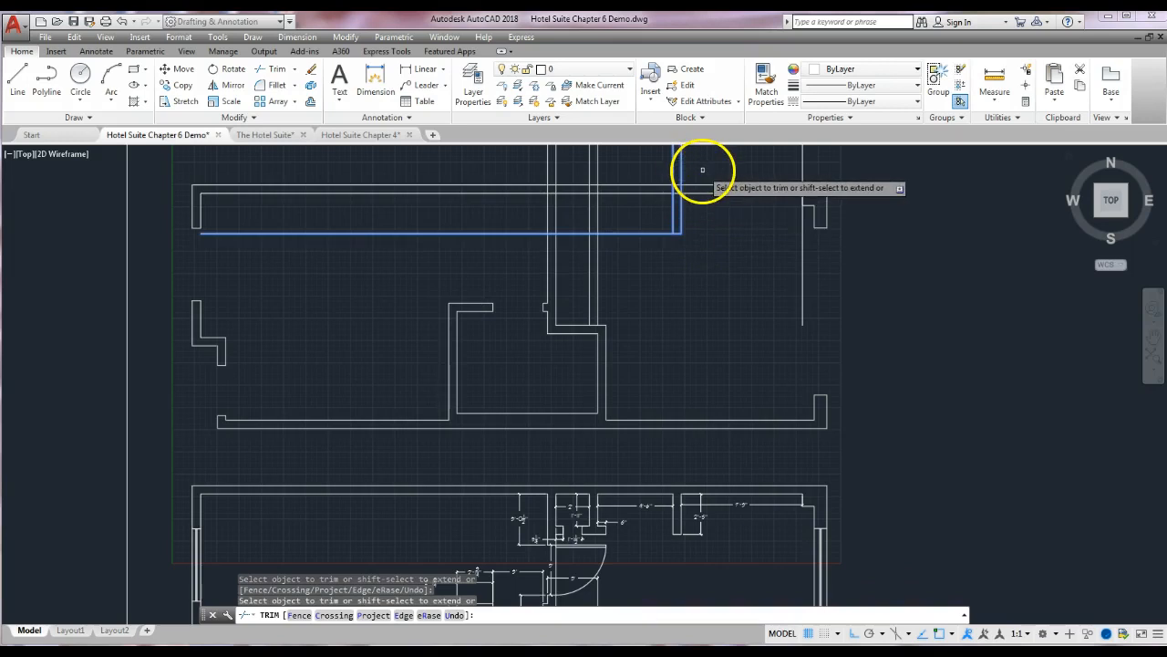
key("Return")
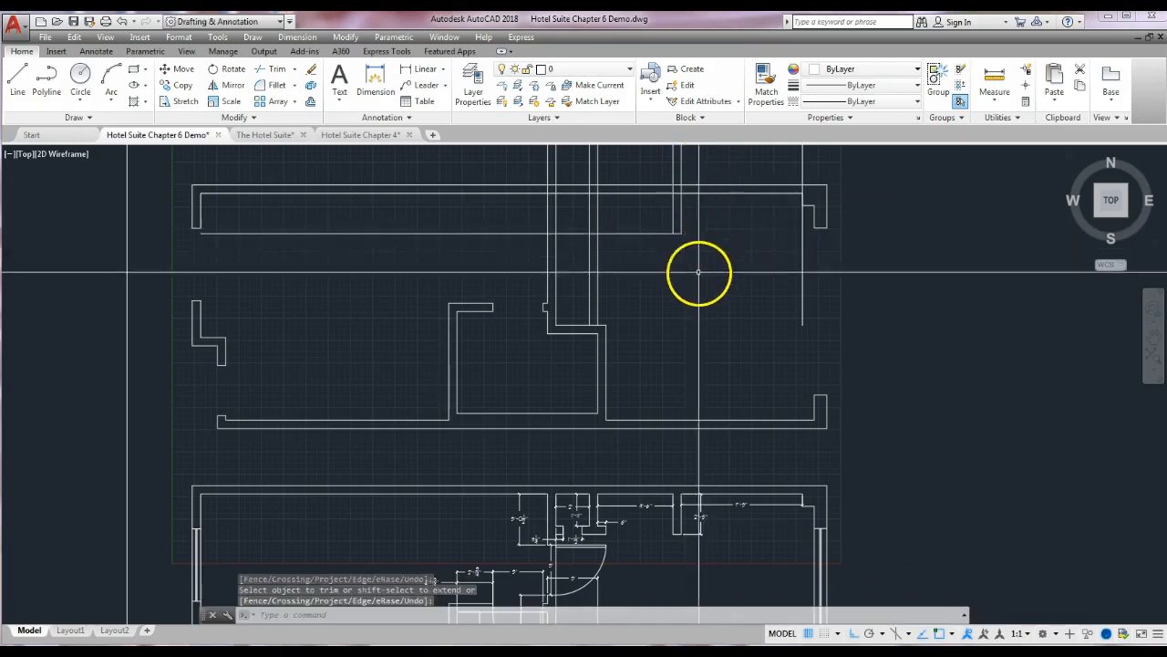
Step: Erase the leftover vertical construction line at the upper-right wall jog
mouse_move(690, 209)
middle_mouse_down()
mouse_move(683, 234)
mouse_move(630, 248)
middle_mouse_up()
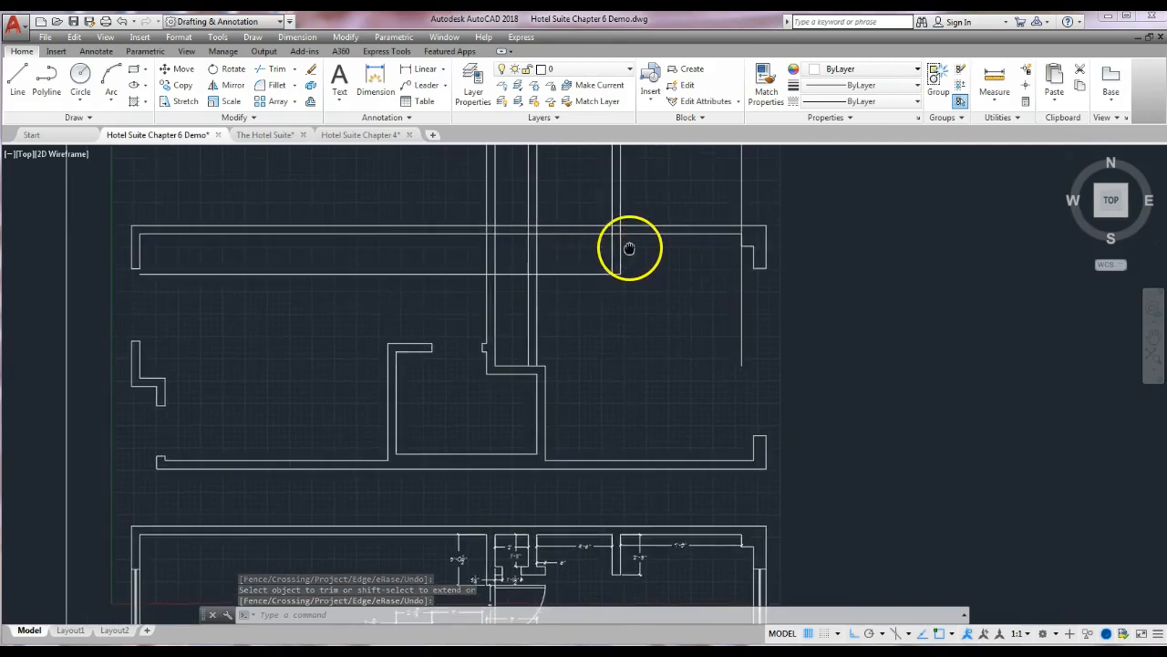
left_click(310, 71)
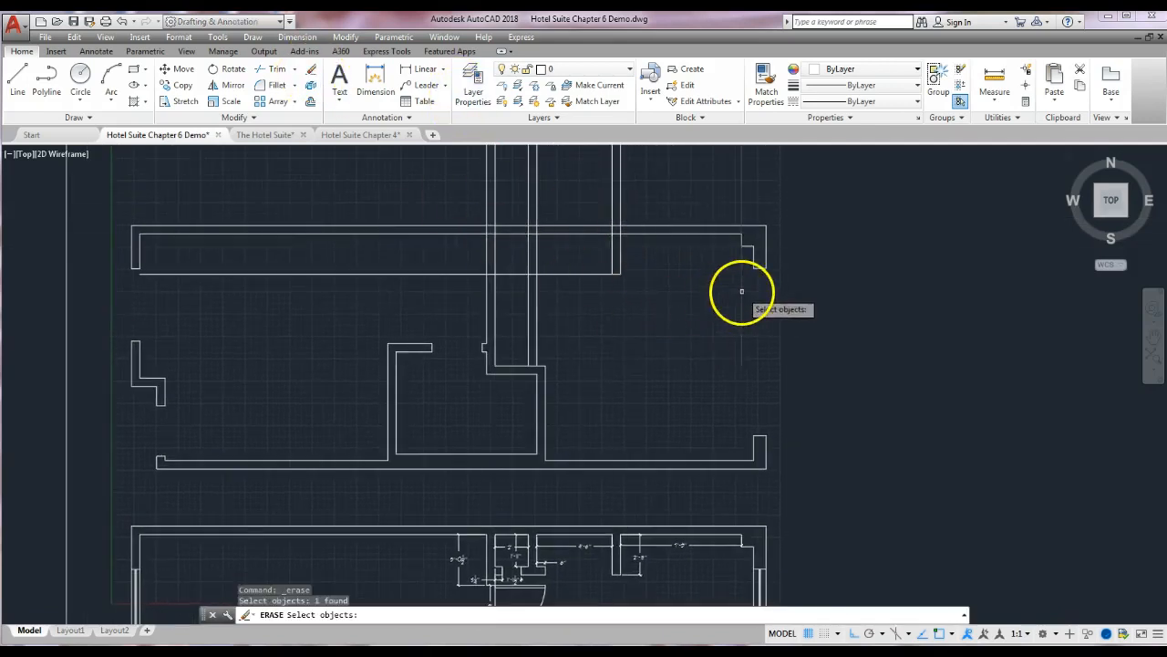
key("Return")
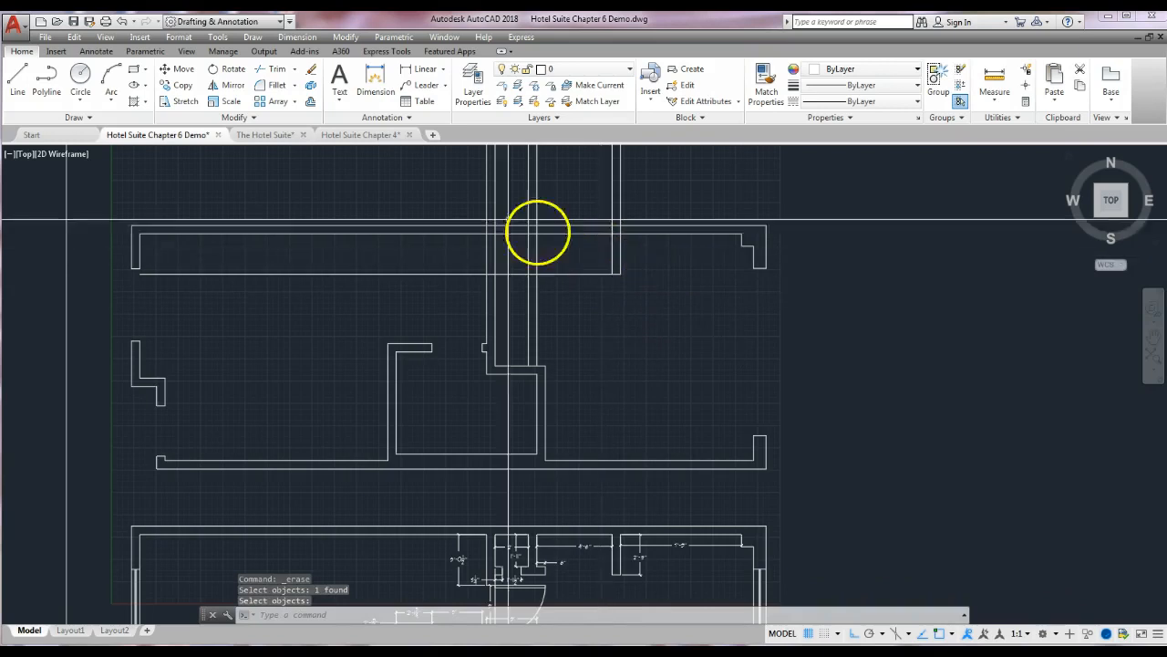
Step: Trim the second partition's lines above the upper wall and remove the inner wall segment between them to open the junction
middle_click_drag(631, 234, 615, 280)
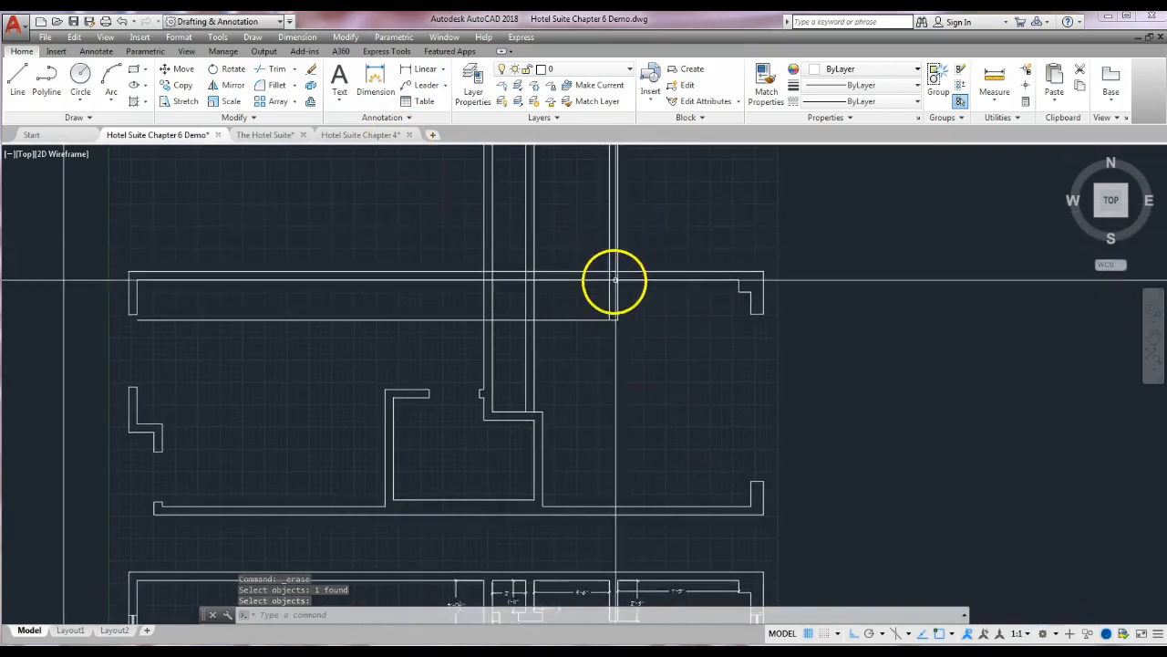
left_click(276, 69)
left_click(649, 245)
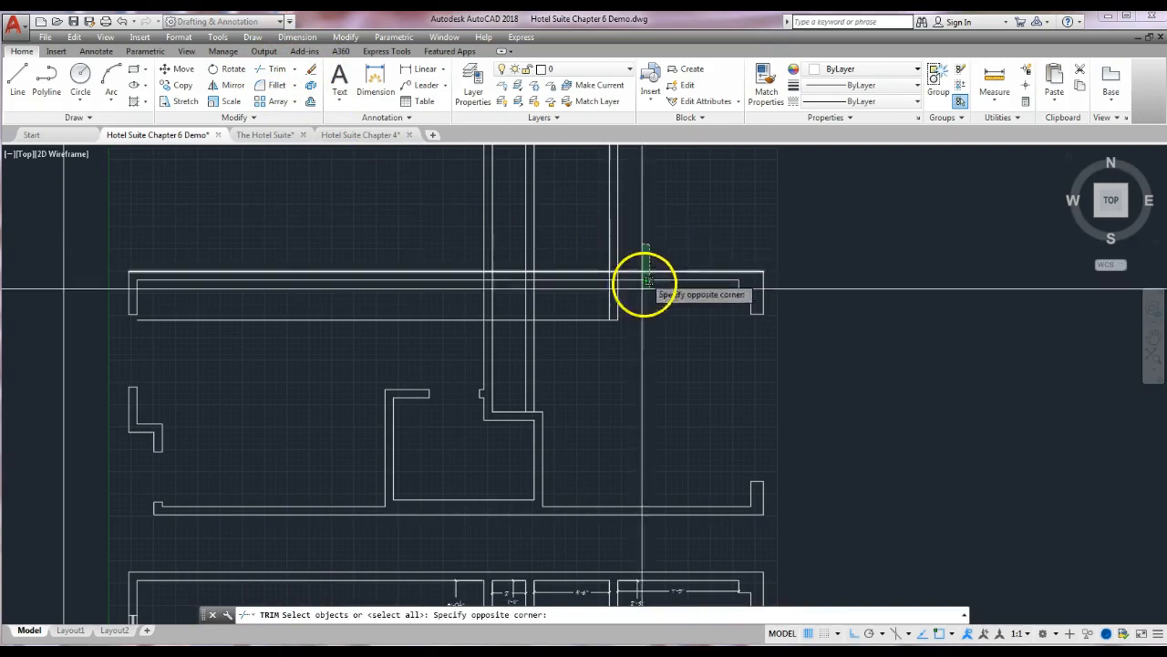
left_click(588, 298)
key("Return")
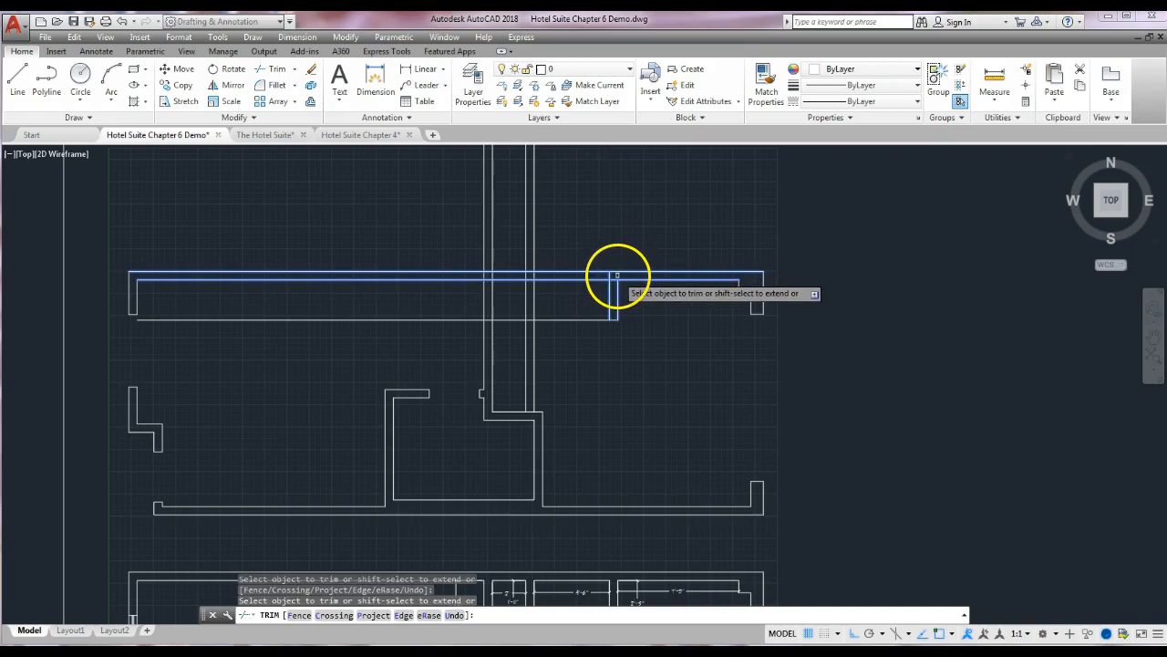
left_click(611, 278)
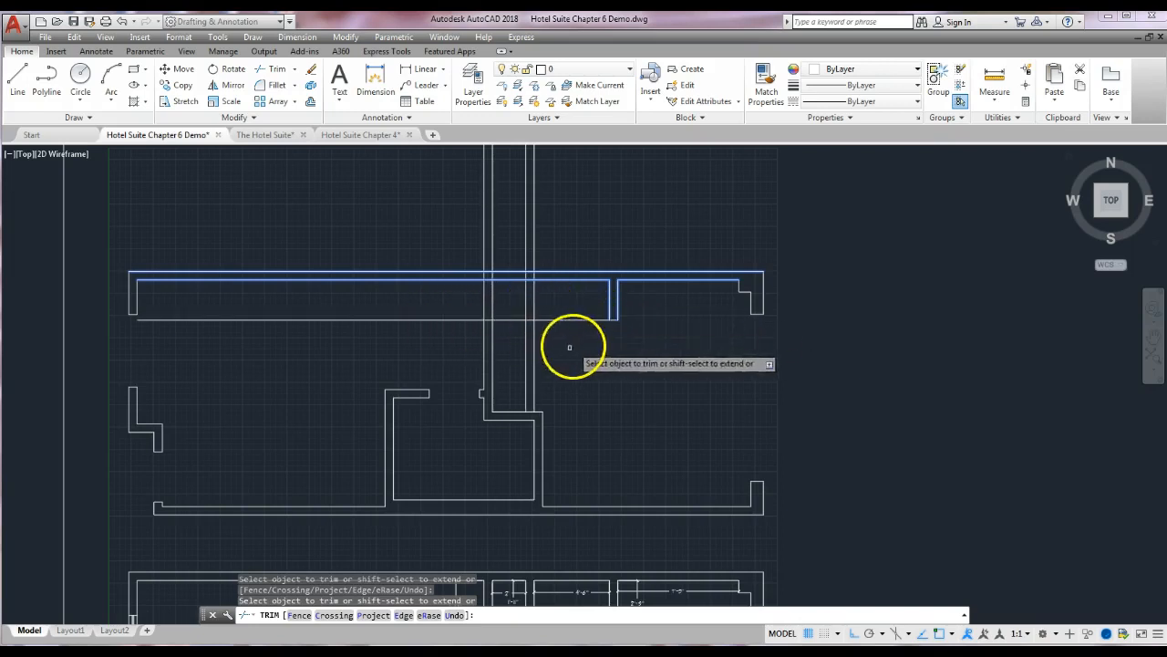
middle_click_drag(560, 342, 644, 338)
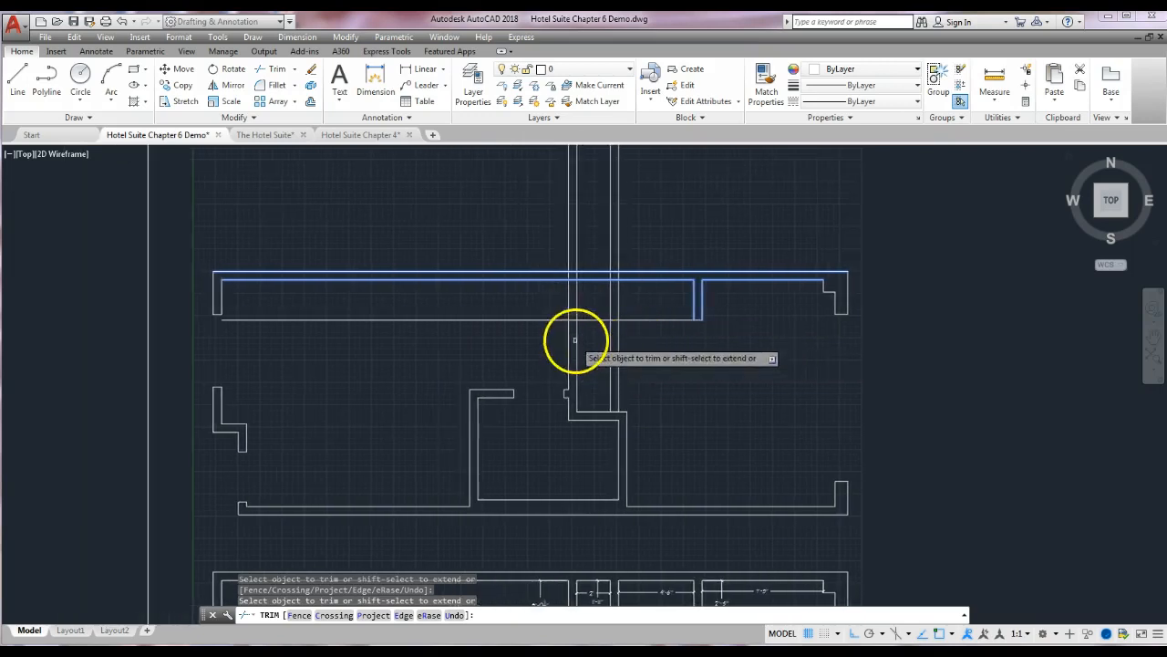
key("Return")
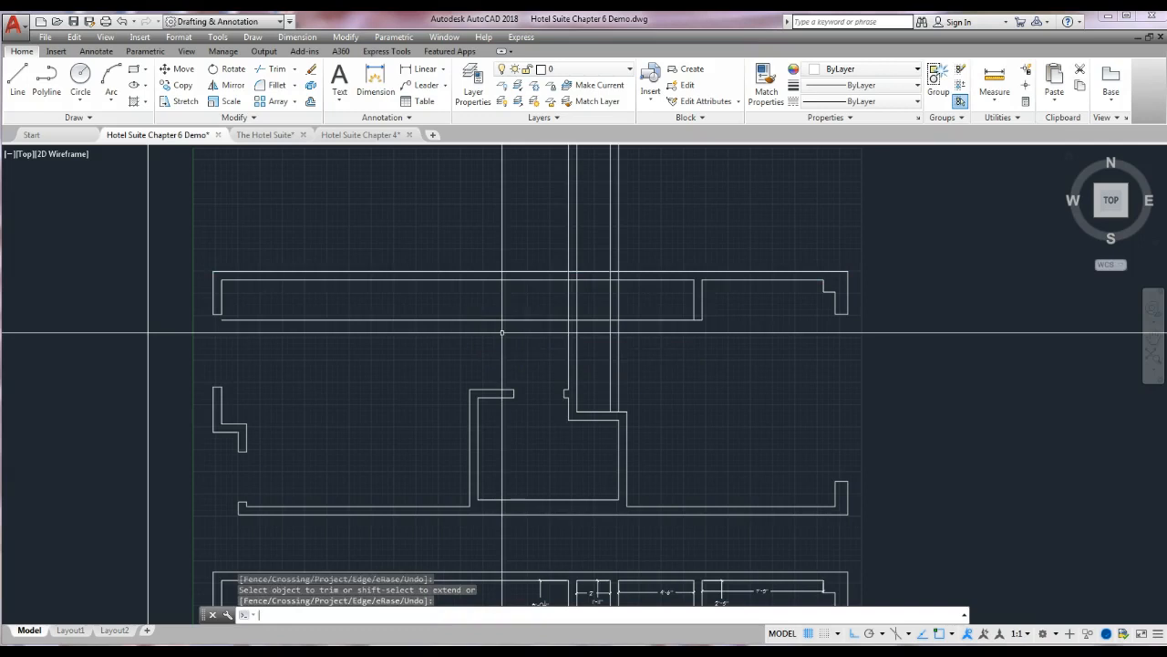
Step: Offset the horizontal line at the second partition's lower end 6" upward to form the closet front wall's thickness
left_click(310, 101)
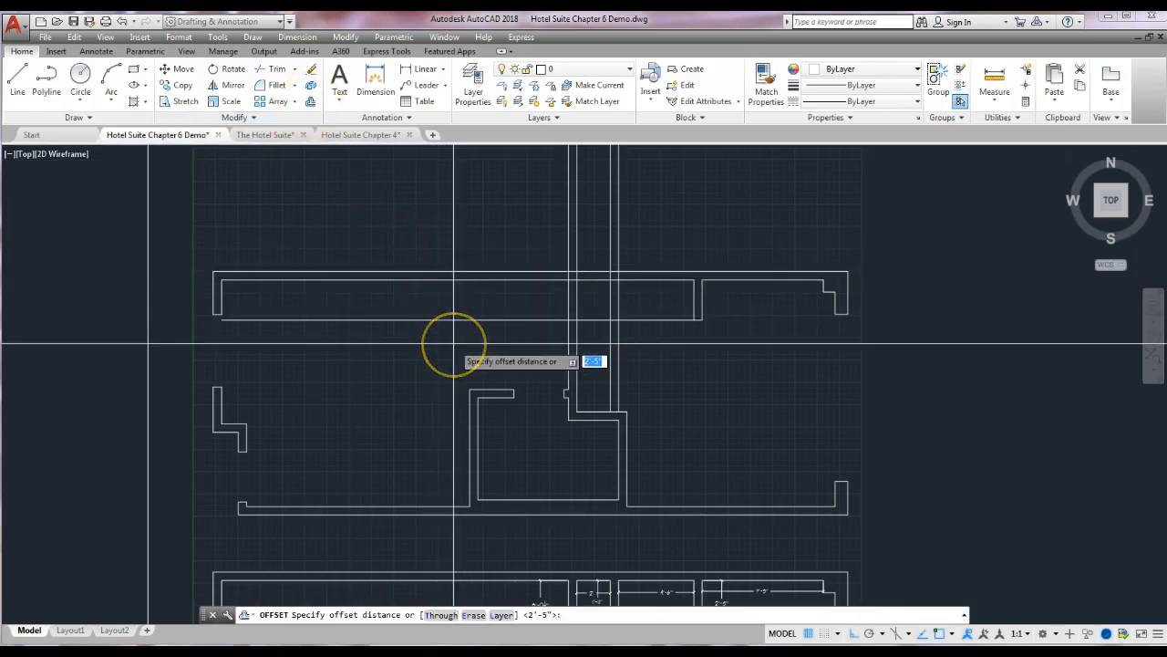
key("Return")
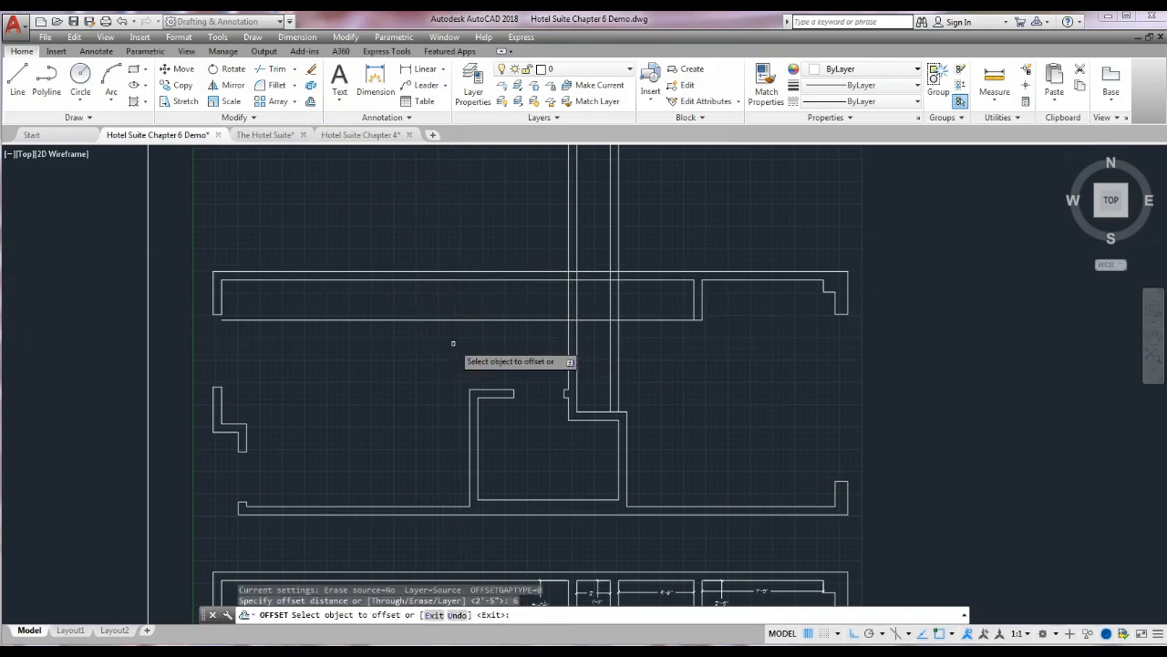
left_click(651, 317)
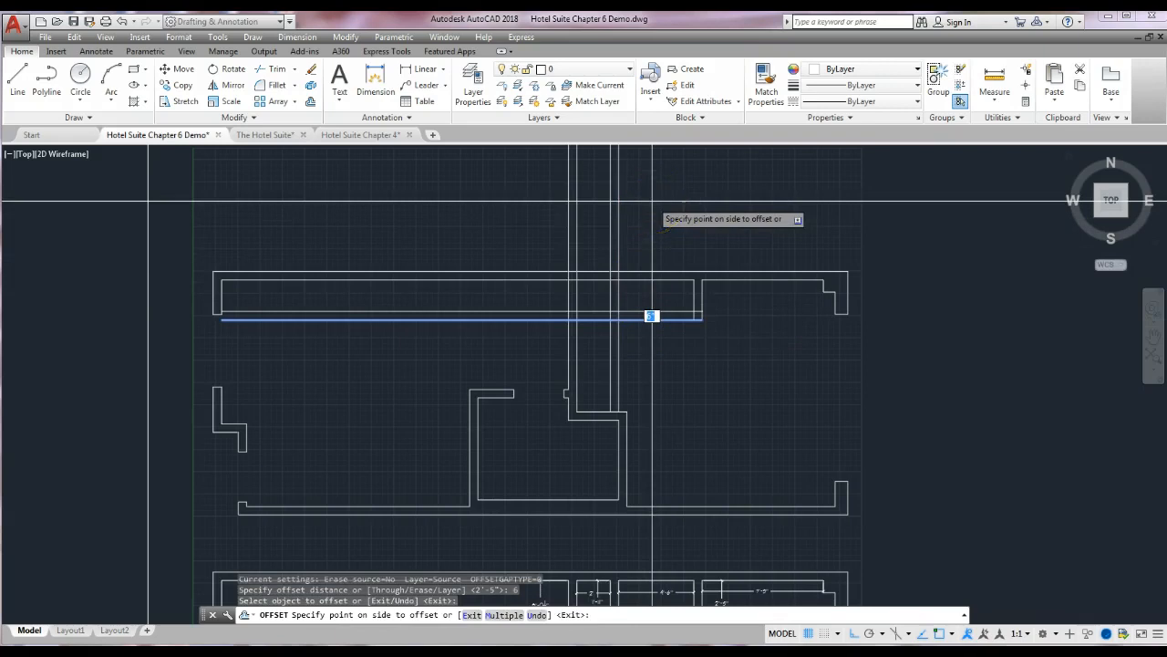
left_click(652, 197)
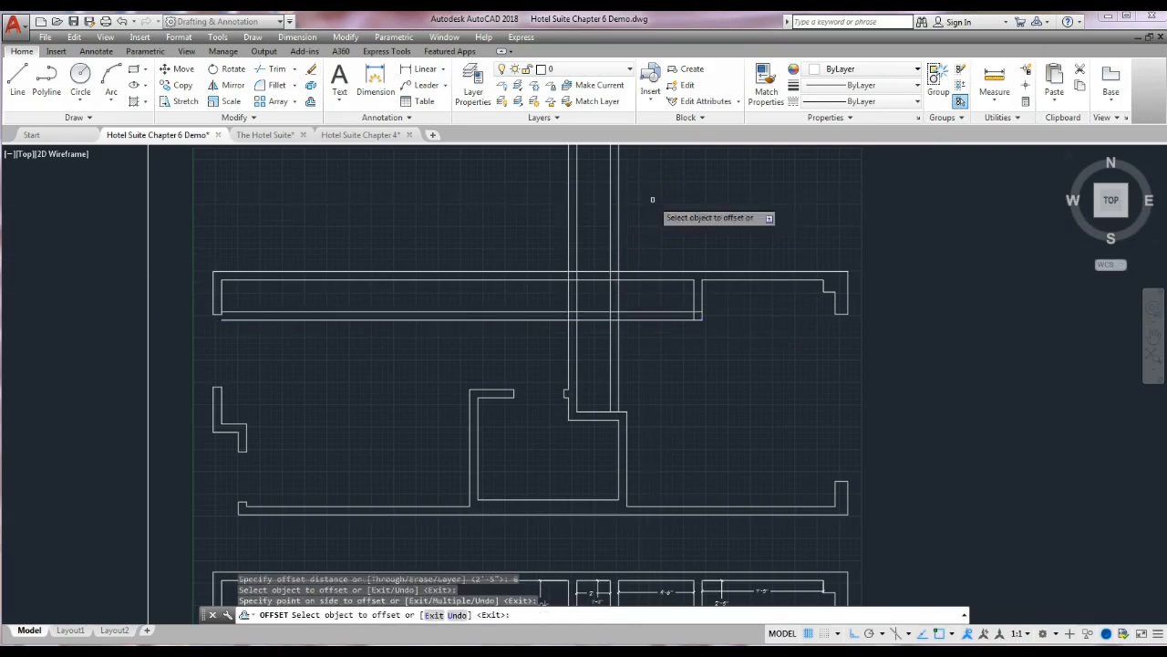
Step: In the reference plan, dimension the lower edge of the closet's front wall piece to the right of the 1'-1 1/2" opening
scroll(626, 338, "up", 4)
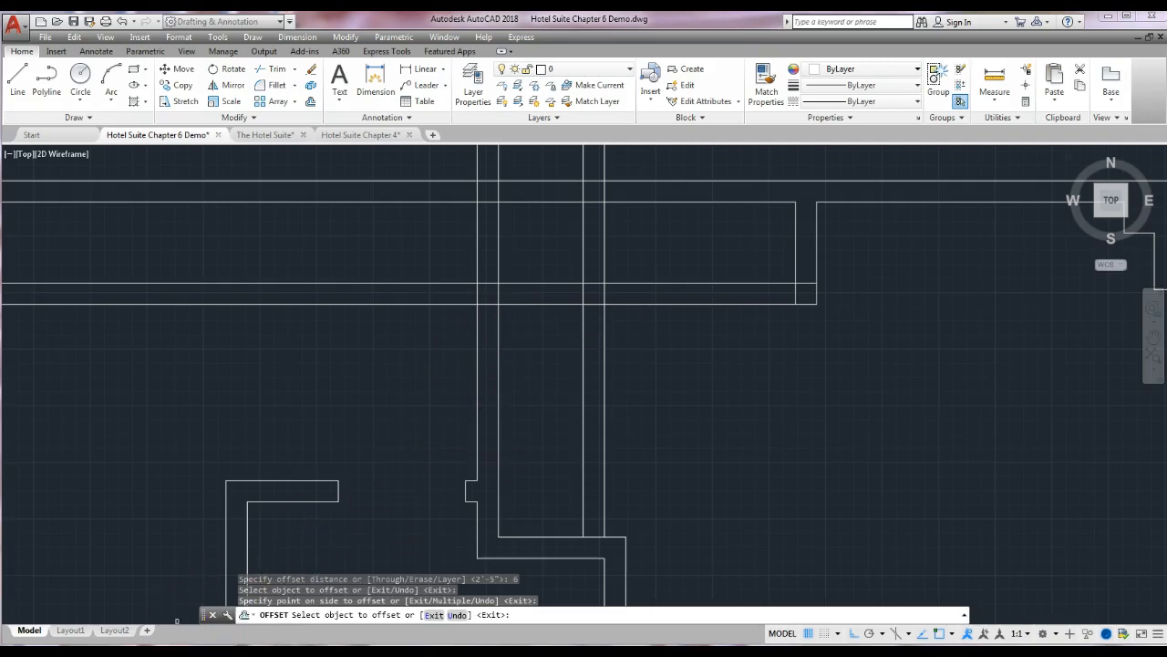
middle_click_drag(708, 465, 709, 318)
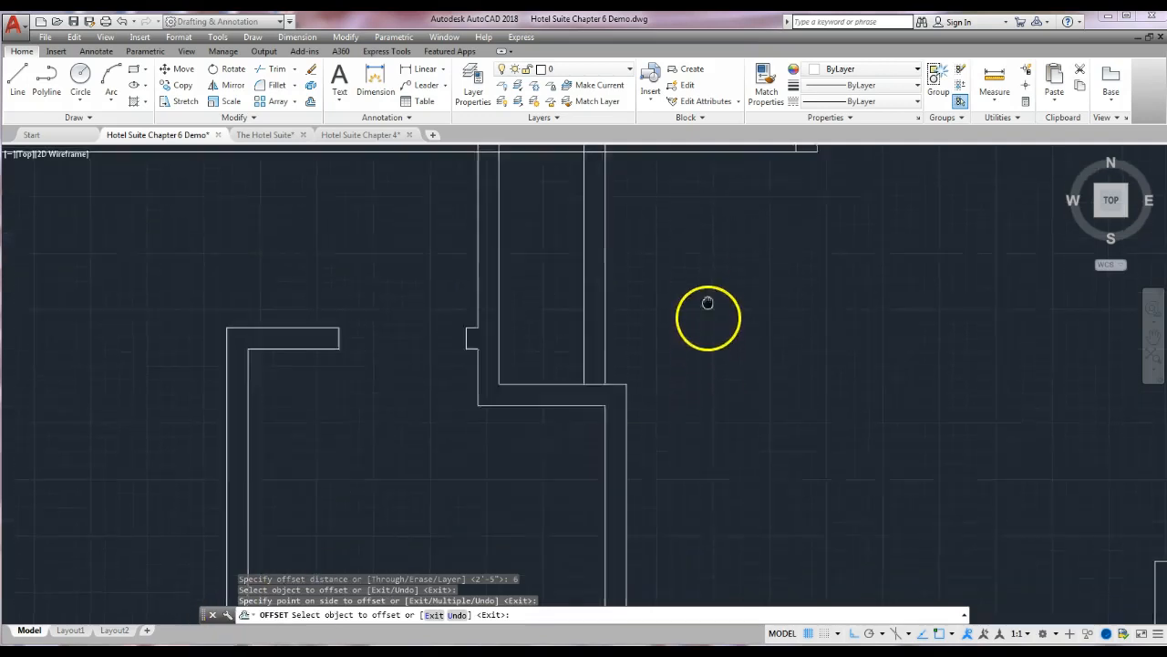
middle_click_drag(672, 451, 671, 232)
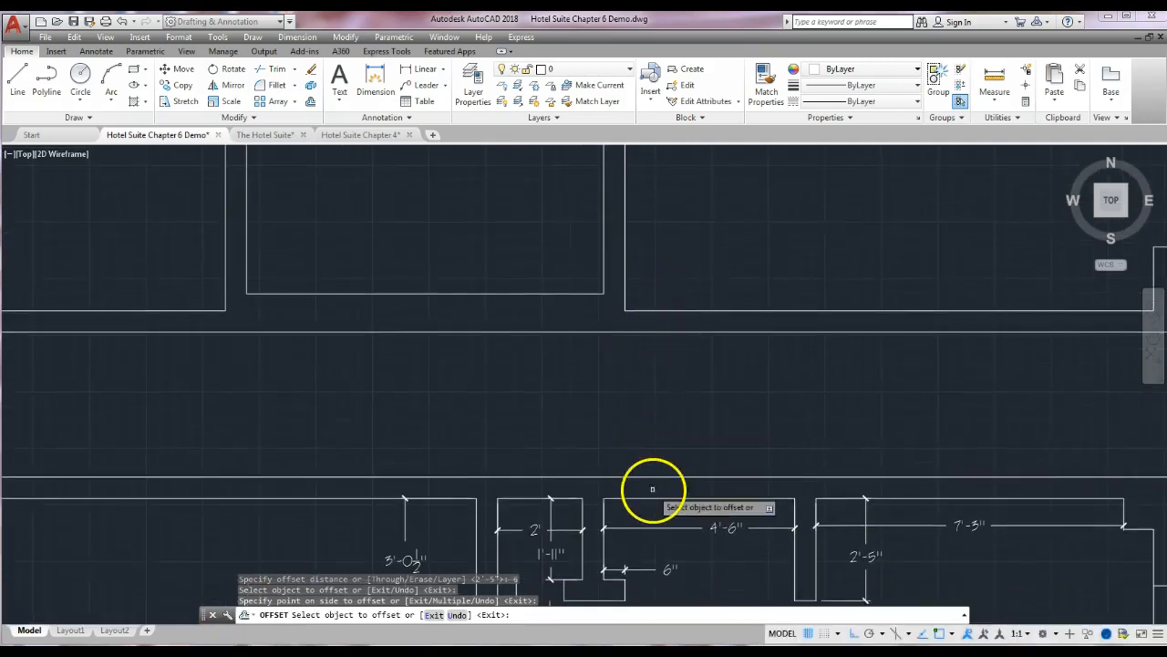
scroll(638, 355, "down", 2)
scroll(616, 410, "up", 3)
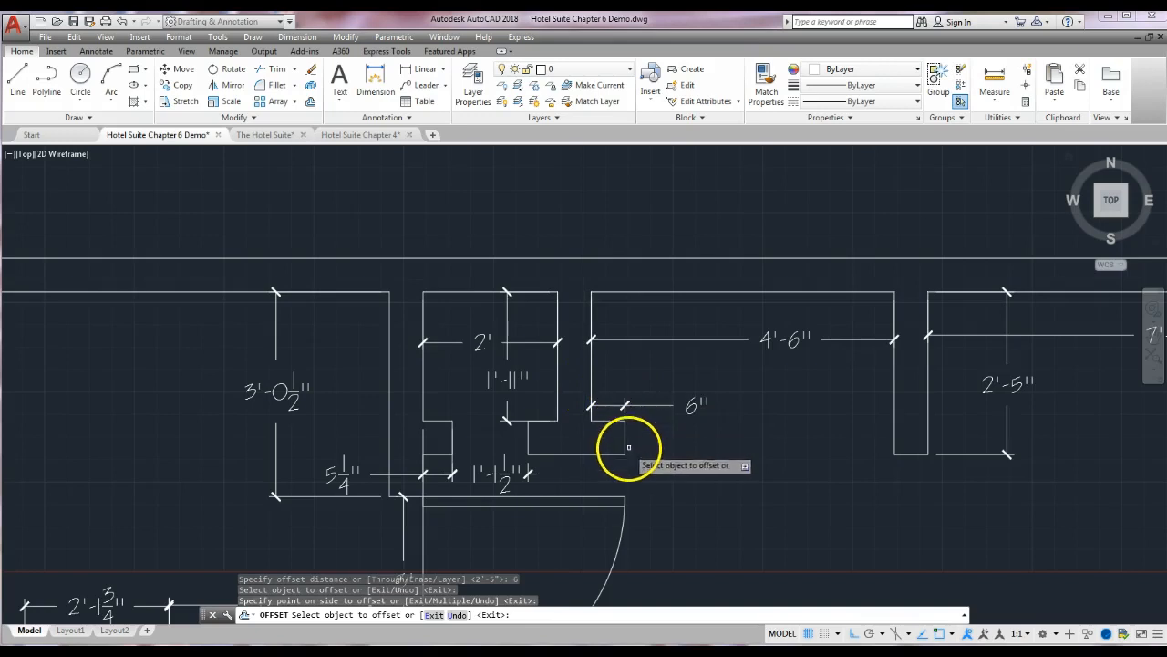
middle_click_drag(631, 453, 629, 409)
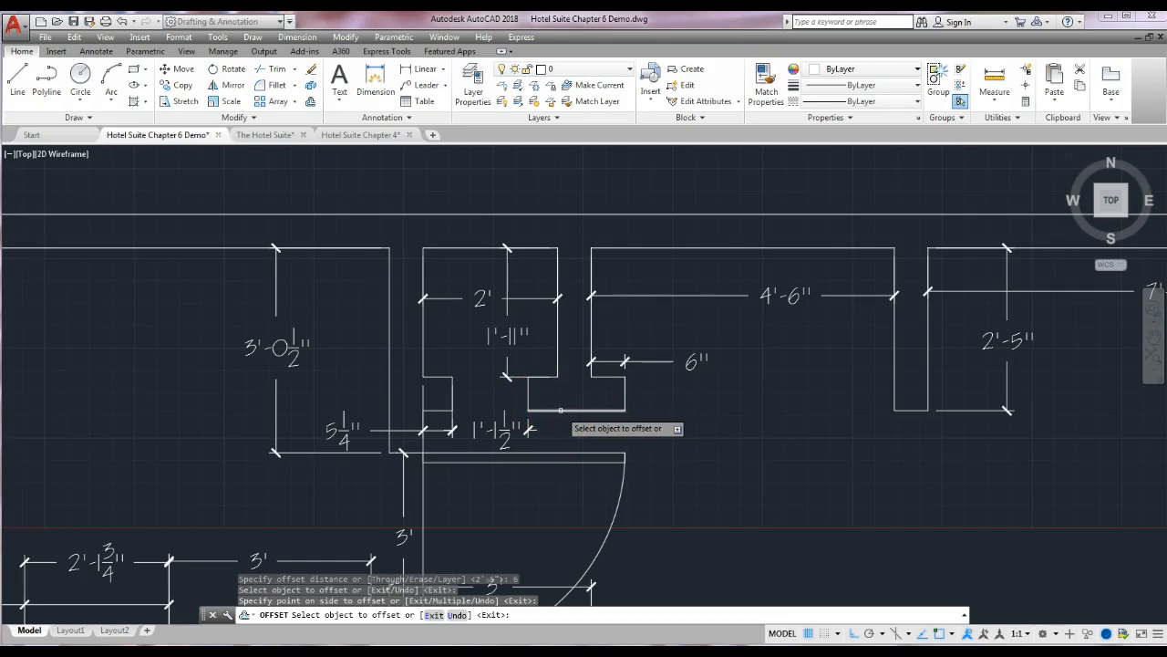
scroll(586, 406, "down", 2)
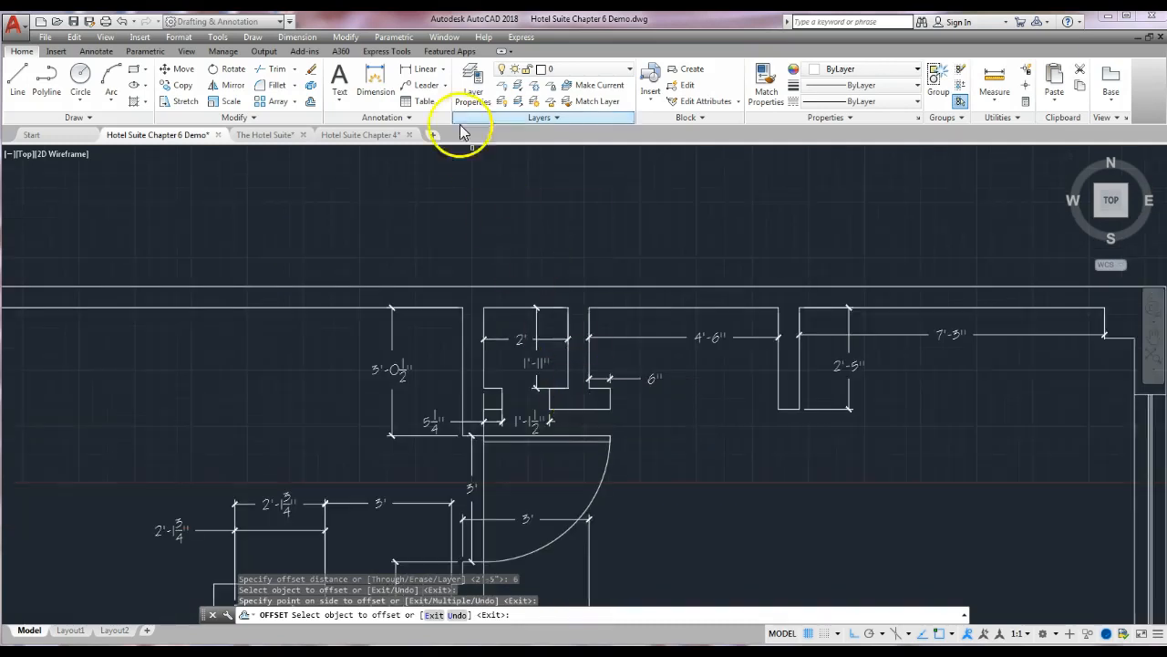
left_click(429, 71)
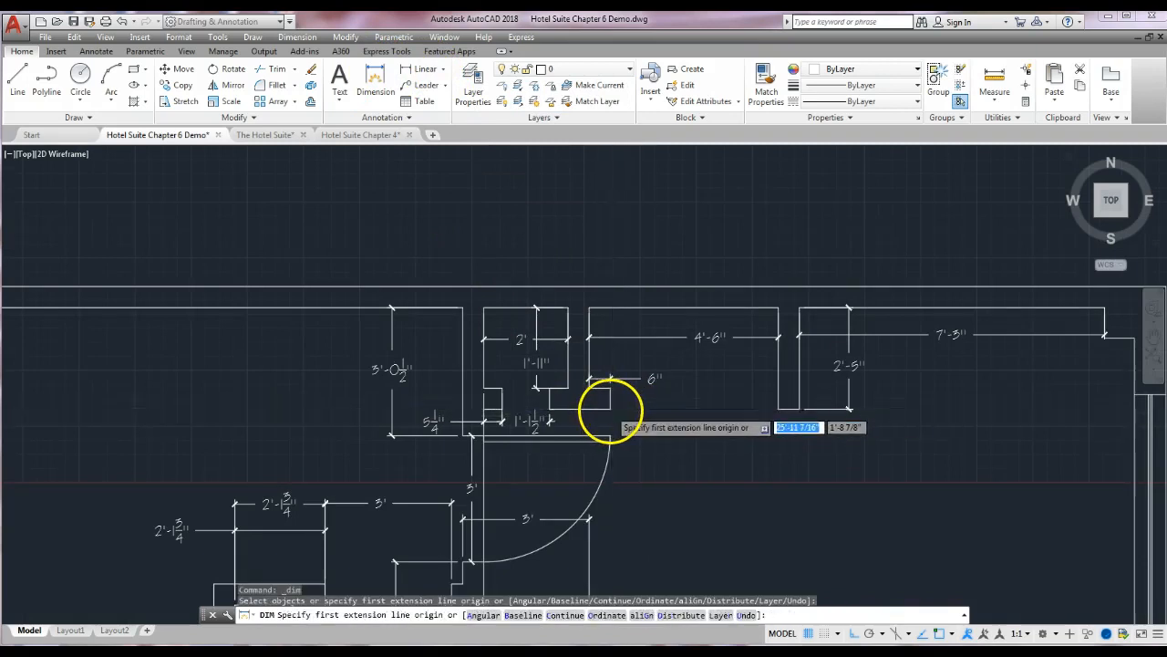
left_click(609, 410)
left_click(551, 410)
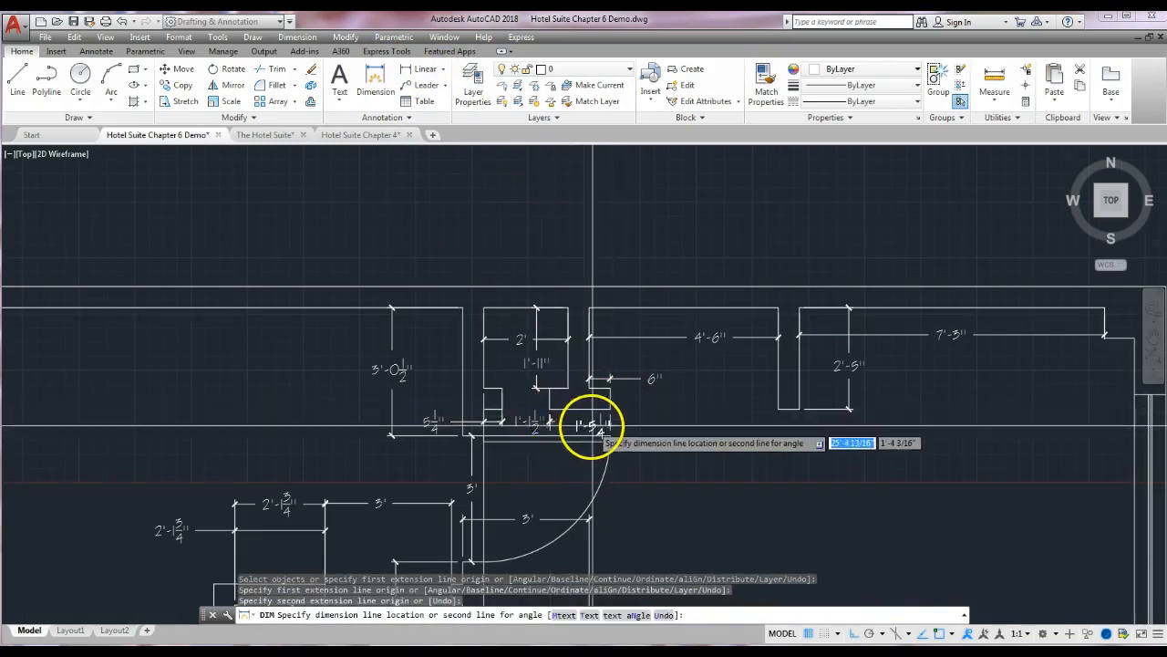
left_click(593, 419)
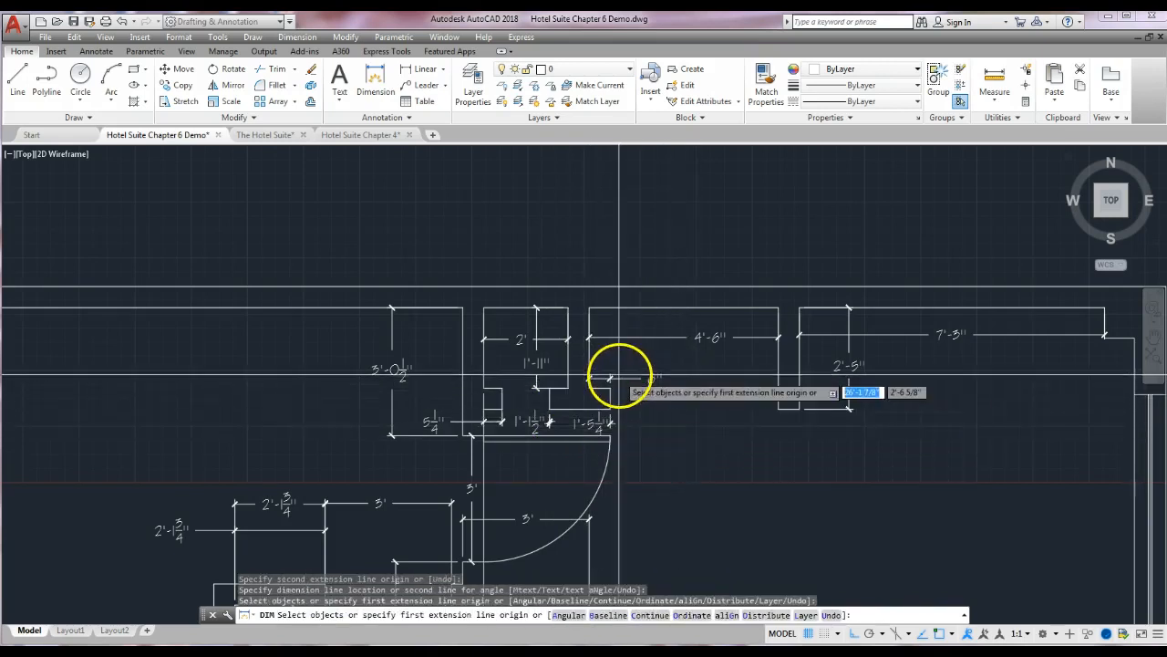
key("Return")
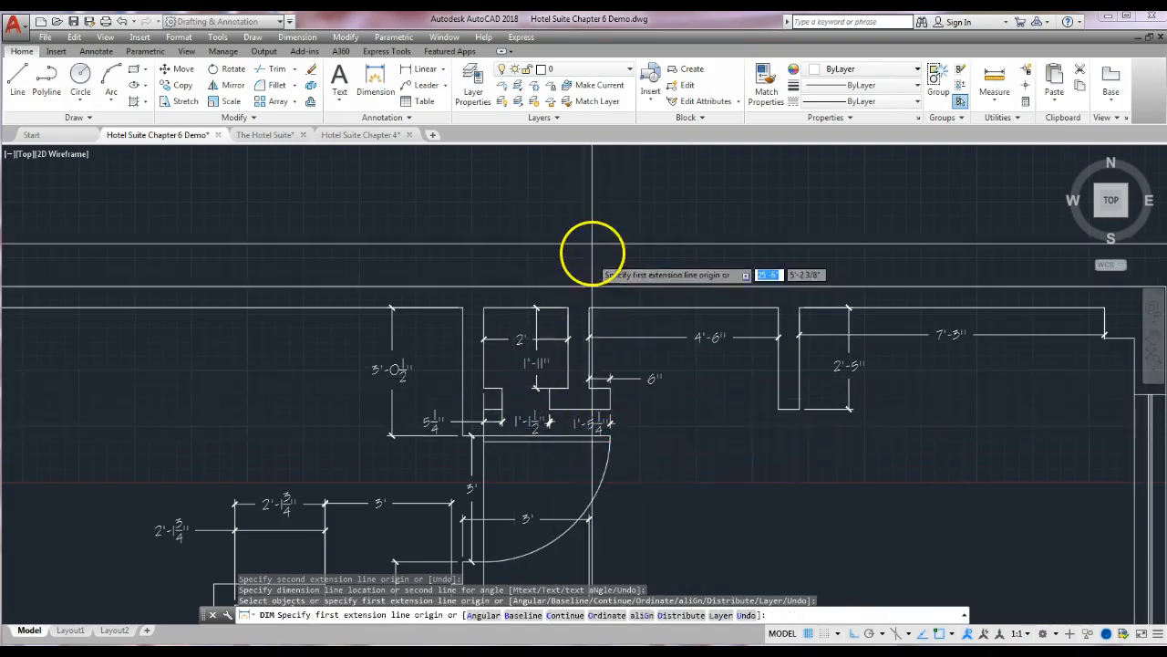
Step: Offset the right line of the middle partition 6" to the right to mark the closet front wall's end
scroll(590, 229, "down", 2)
middle_click_drag(594, 242, 607, 485)
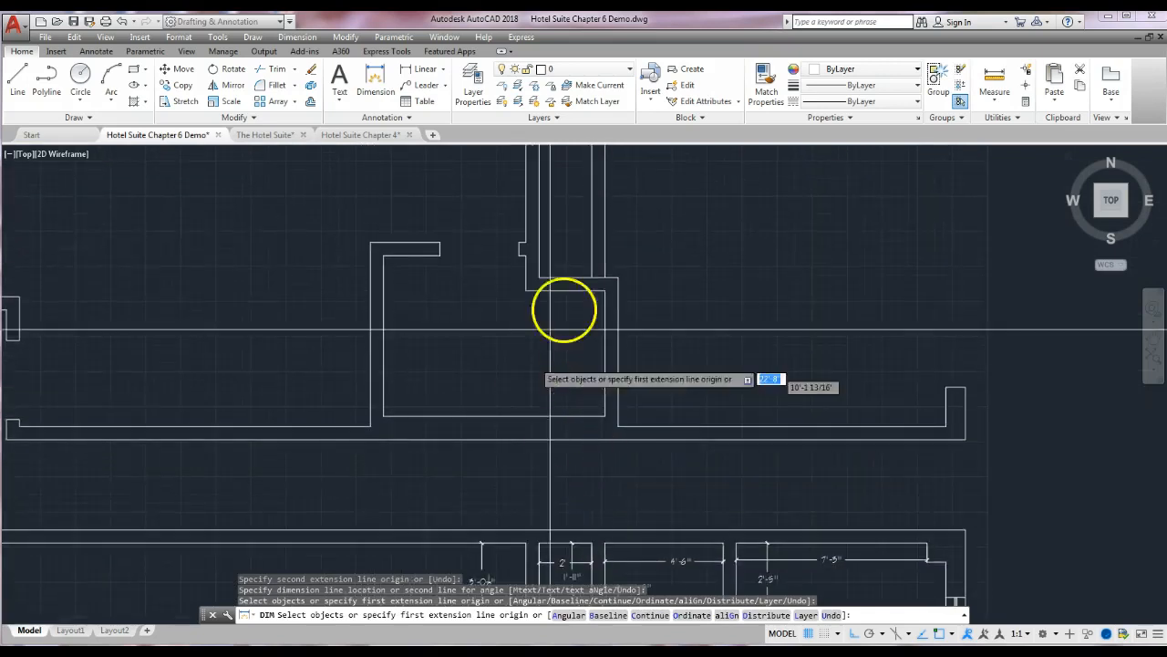
middle_click_drag(630, 325, 626, 455)
scroll(626, 455, "down", 2)
middle_click_drag(637, 327, 633, 353)
scroll(623, 349, "up", 3)
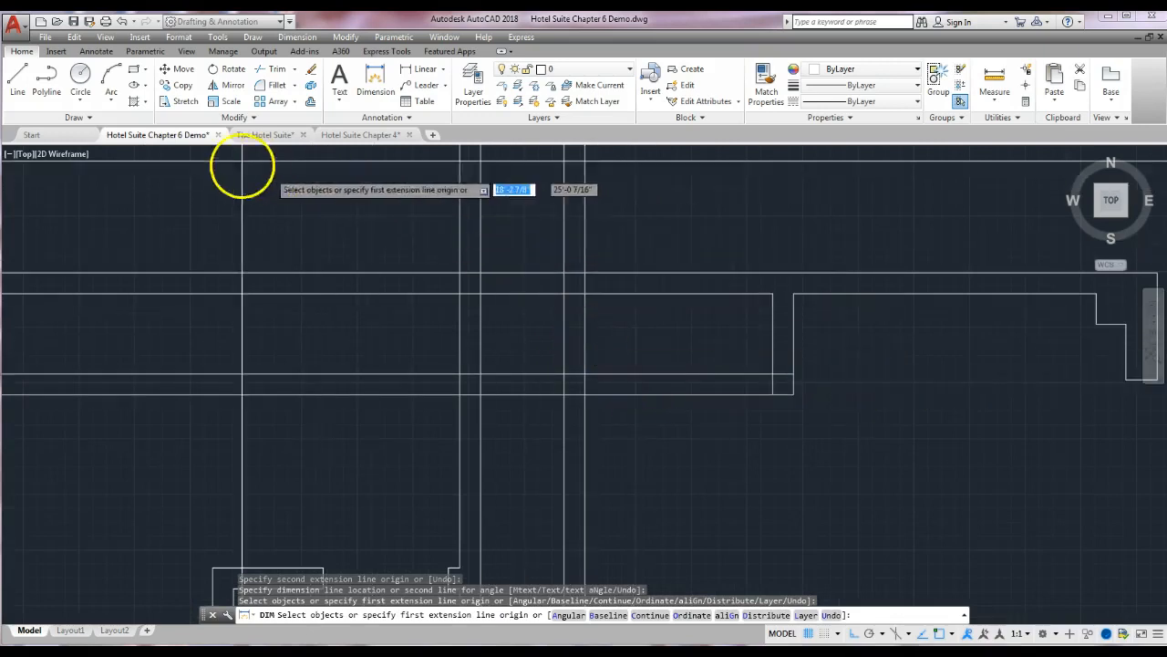
left_click(310, 102)
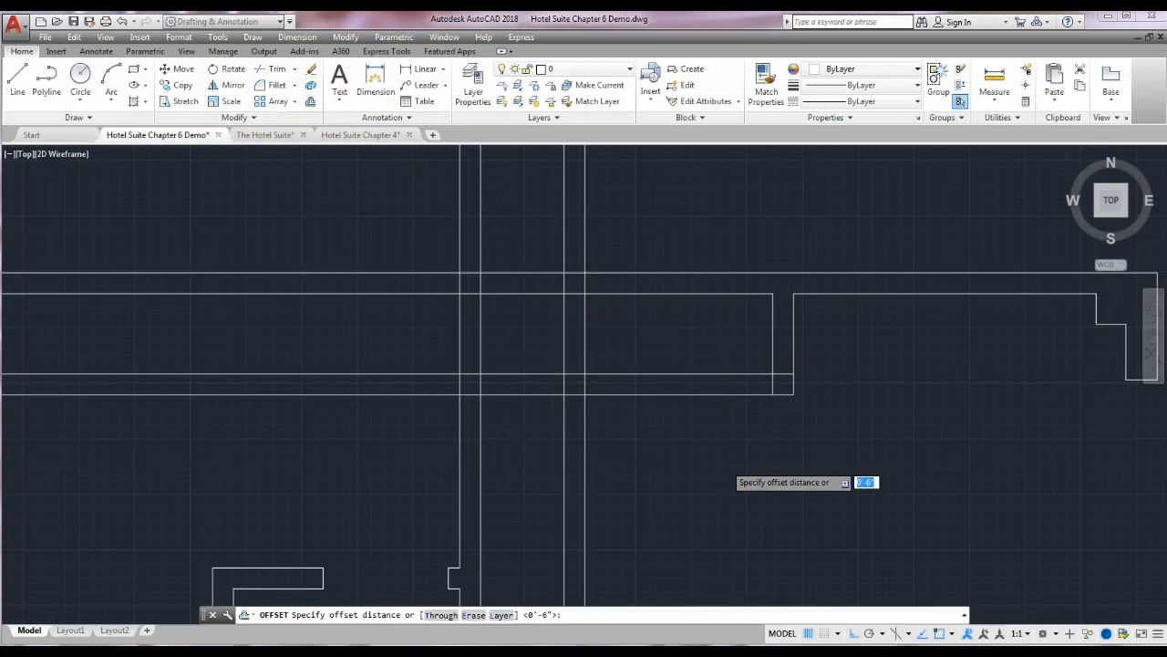
key("Return")
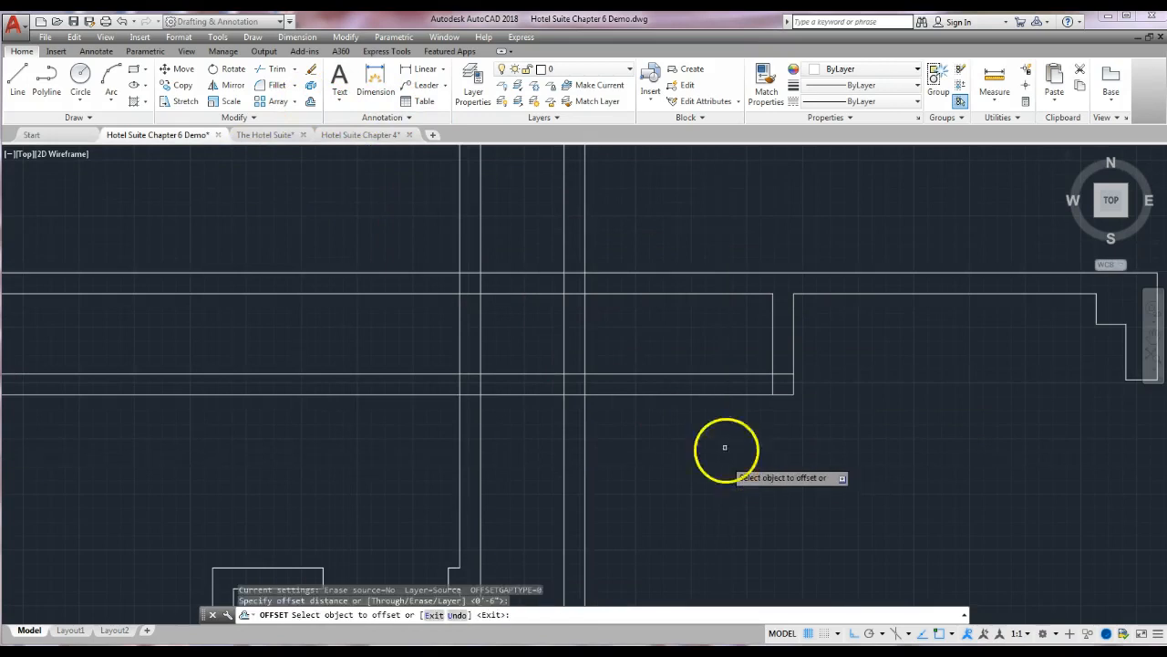
left_click(584, 349)
left_click(702, 394)
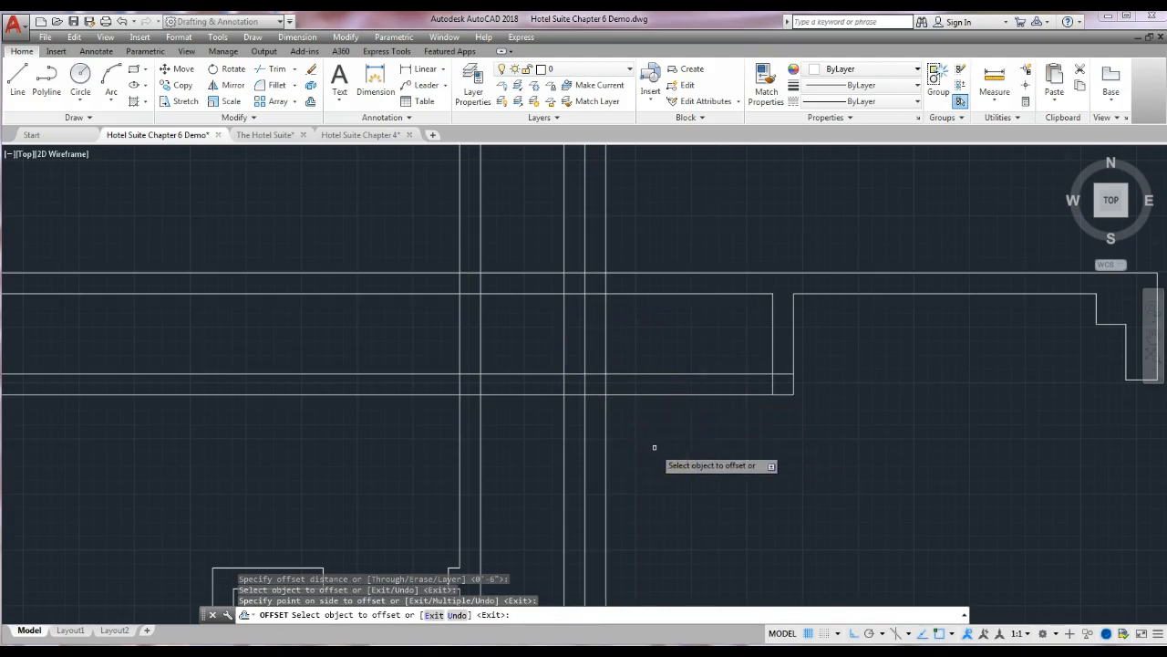
key("Return")
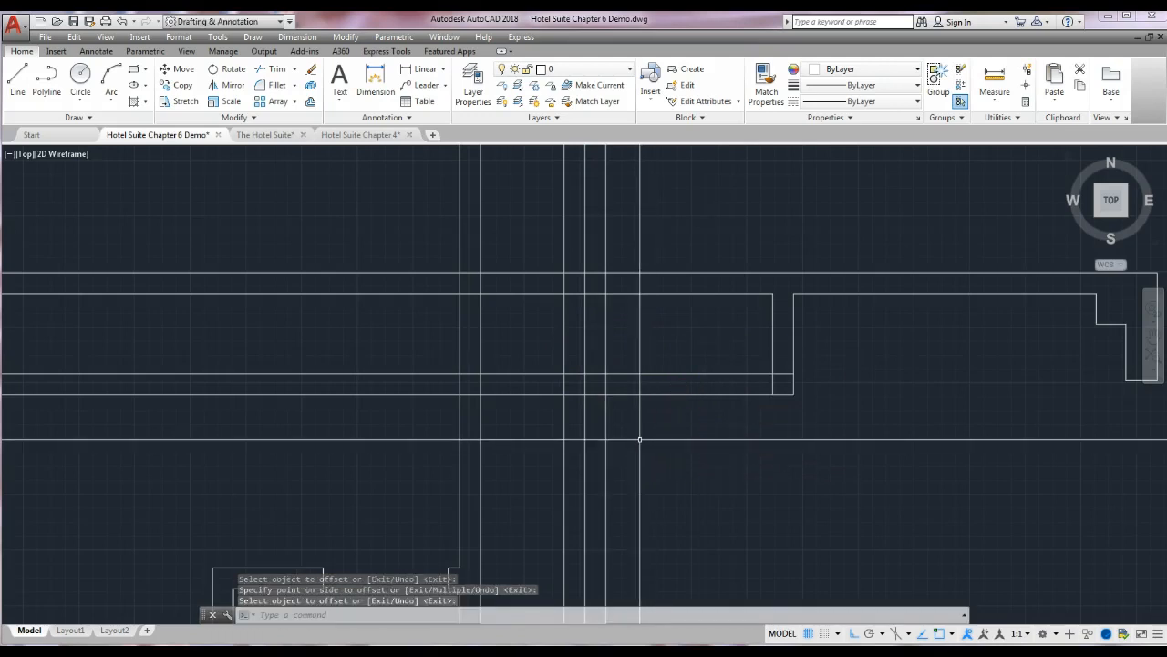
Step: Offset the closet front wall's right end line 1'5-1/4" to the left to mark the edge of the opening
key("Return")
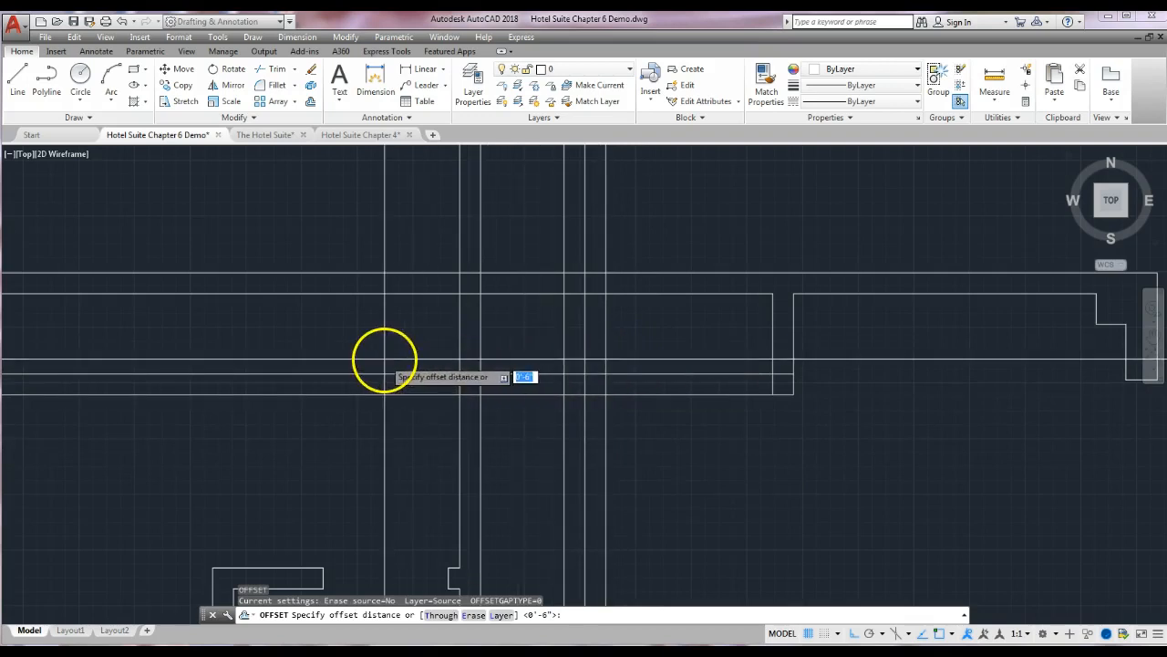
middle_click_drag(677, 533, 678, 534)
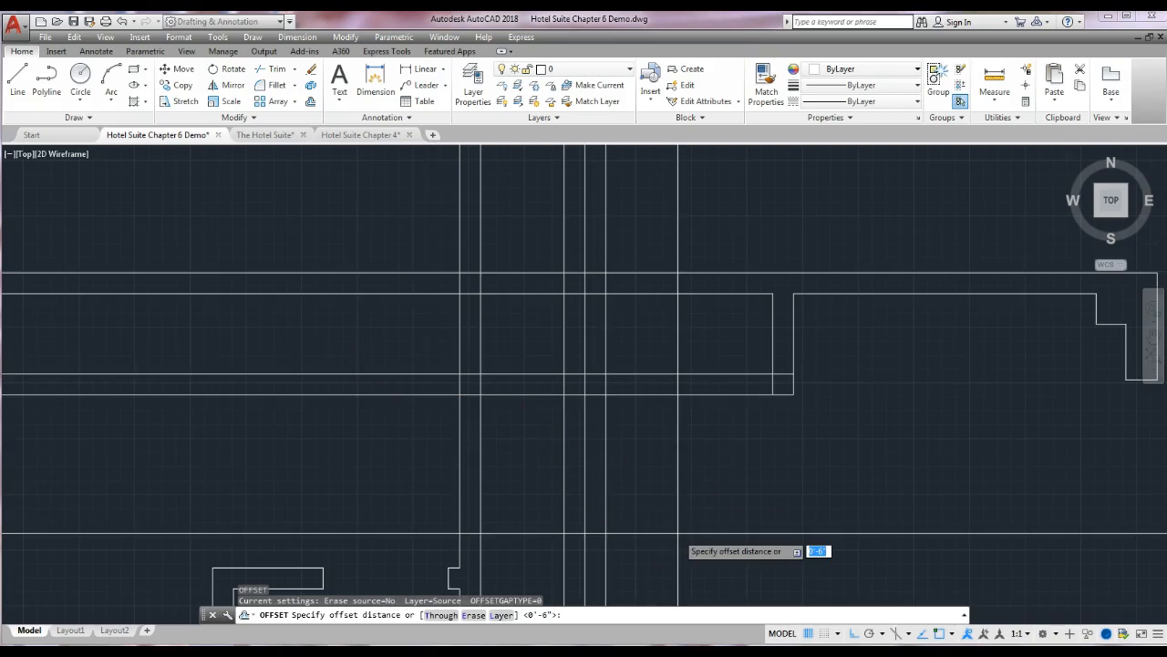
type("1")
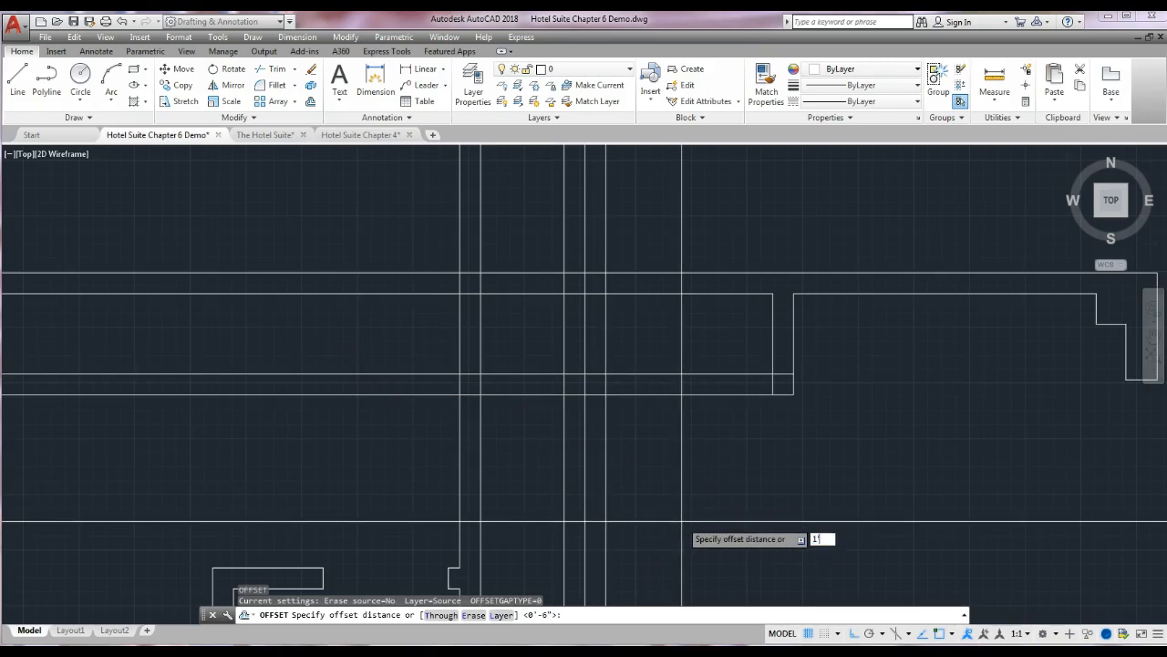
type("'5-1/4")
key("Return")
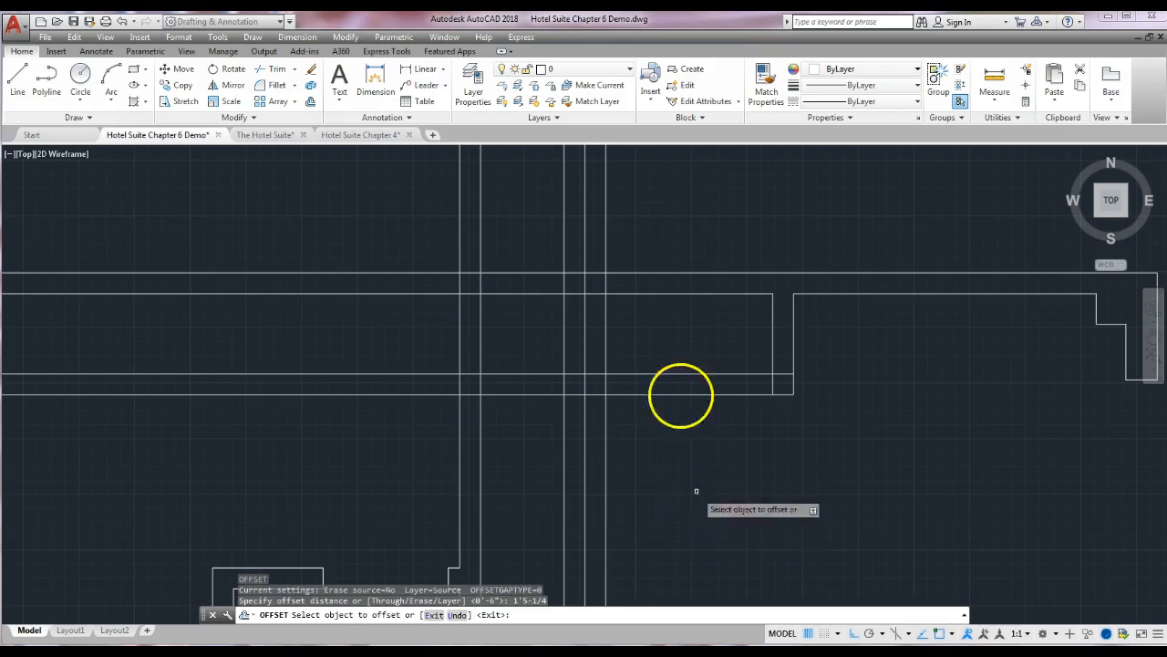
left_click(604, 342)
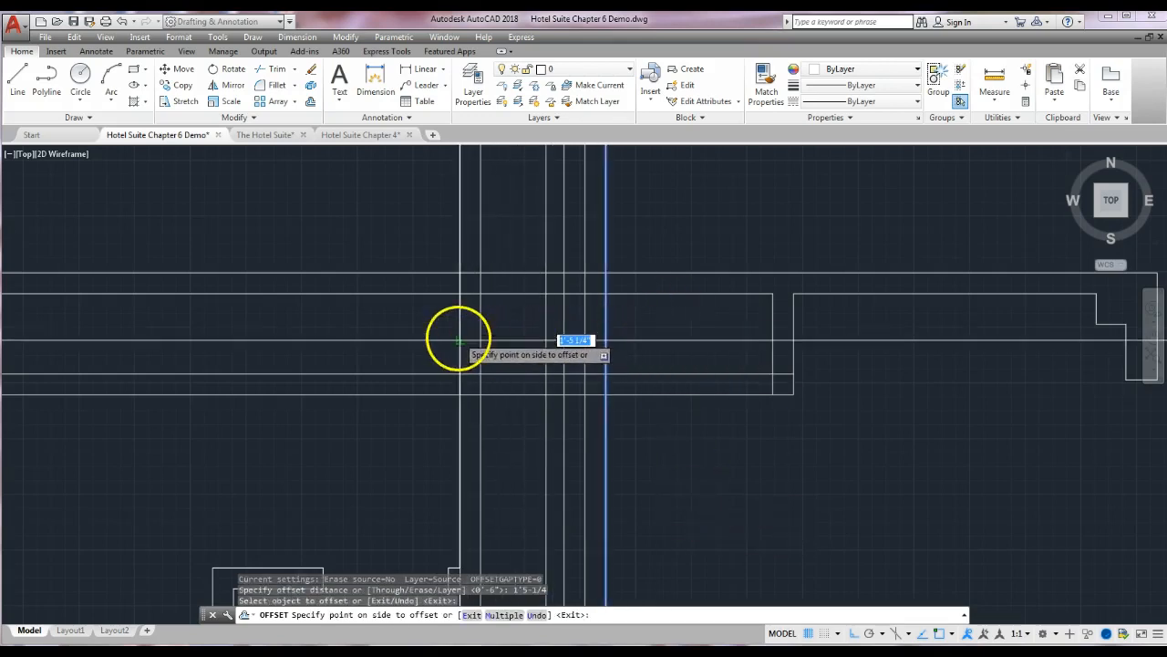
left_click(348, 334)
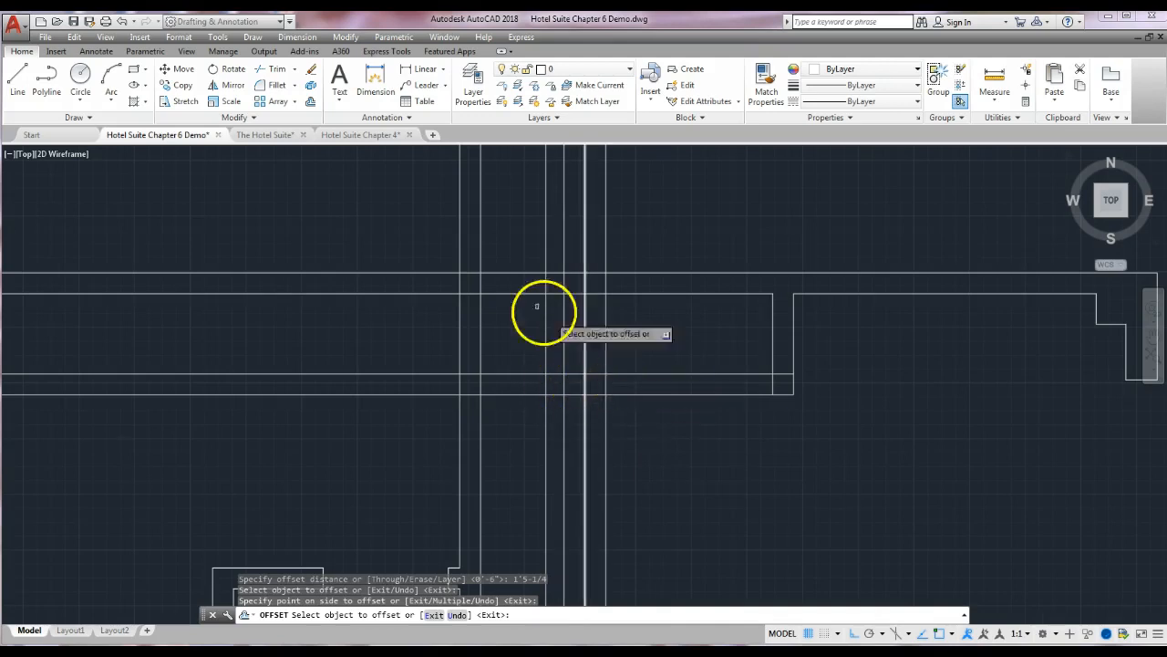
Step: Trim the right end line above and below the closet front wall, and trim both horizontal wall lines to the right of it
left_click(285, 76)
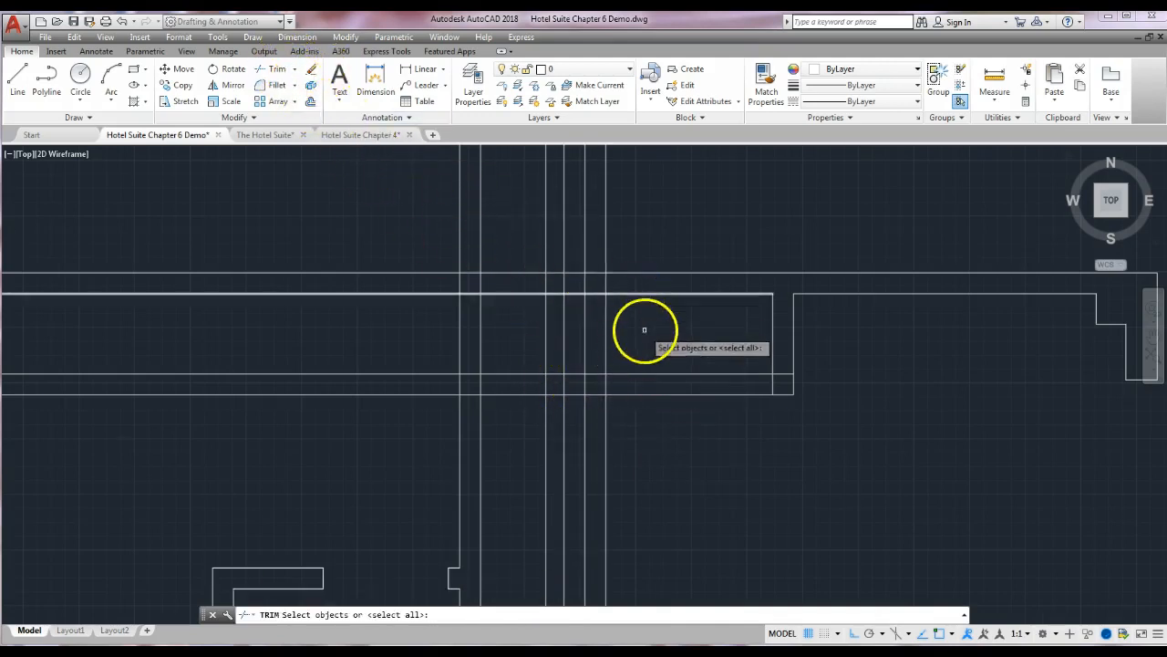
left_click(644, 330)
left_click(508, 438)
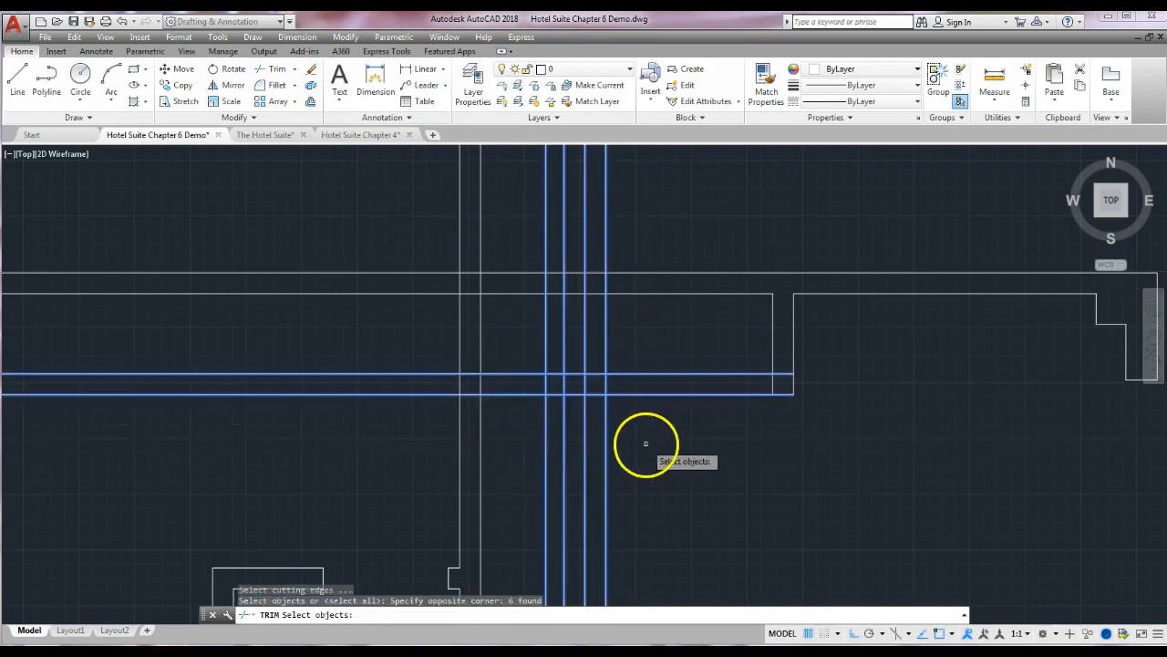
key("Return")
left_click(606, 415)
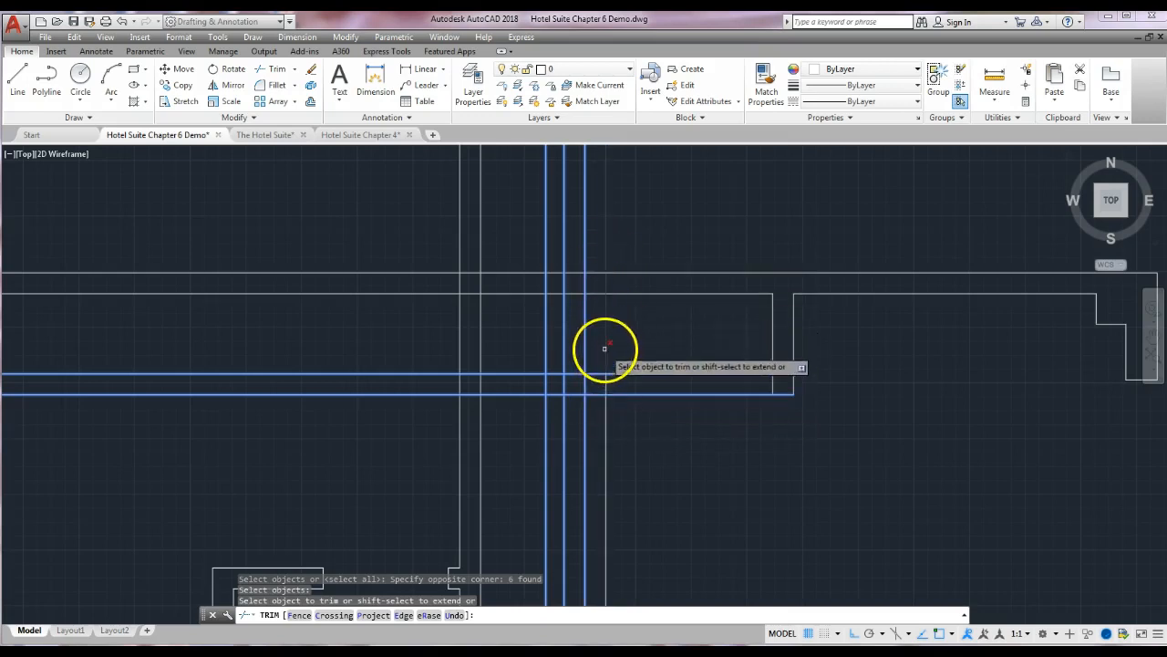
left_click(606, 345)
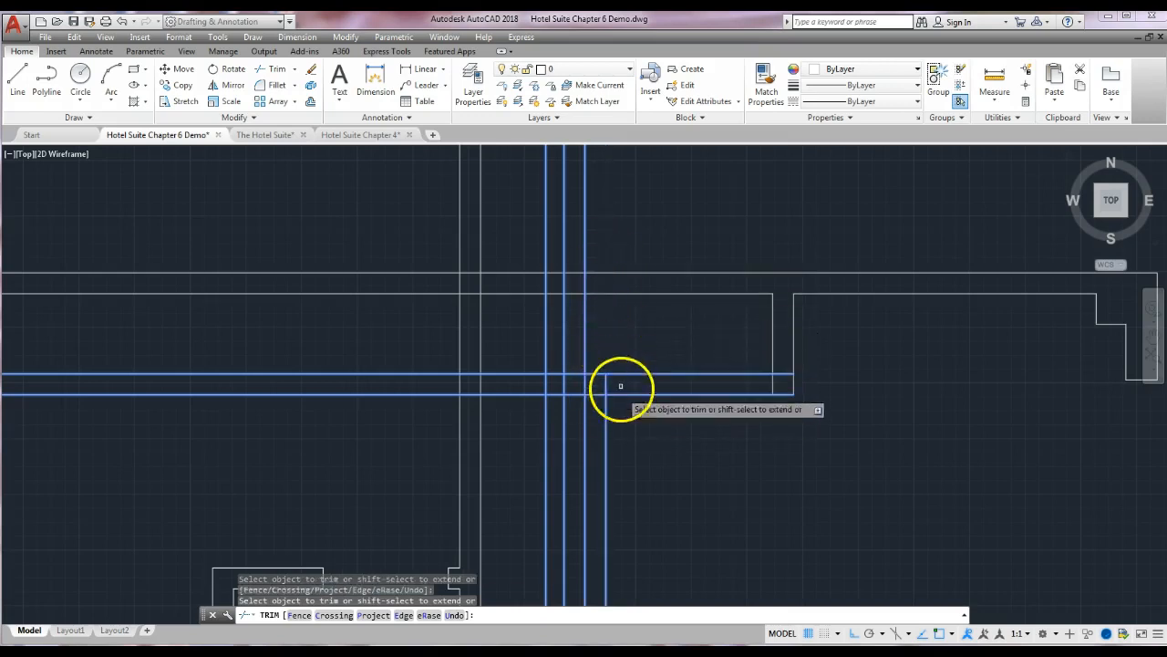
left_click(606, 414)
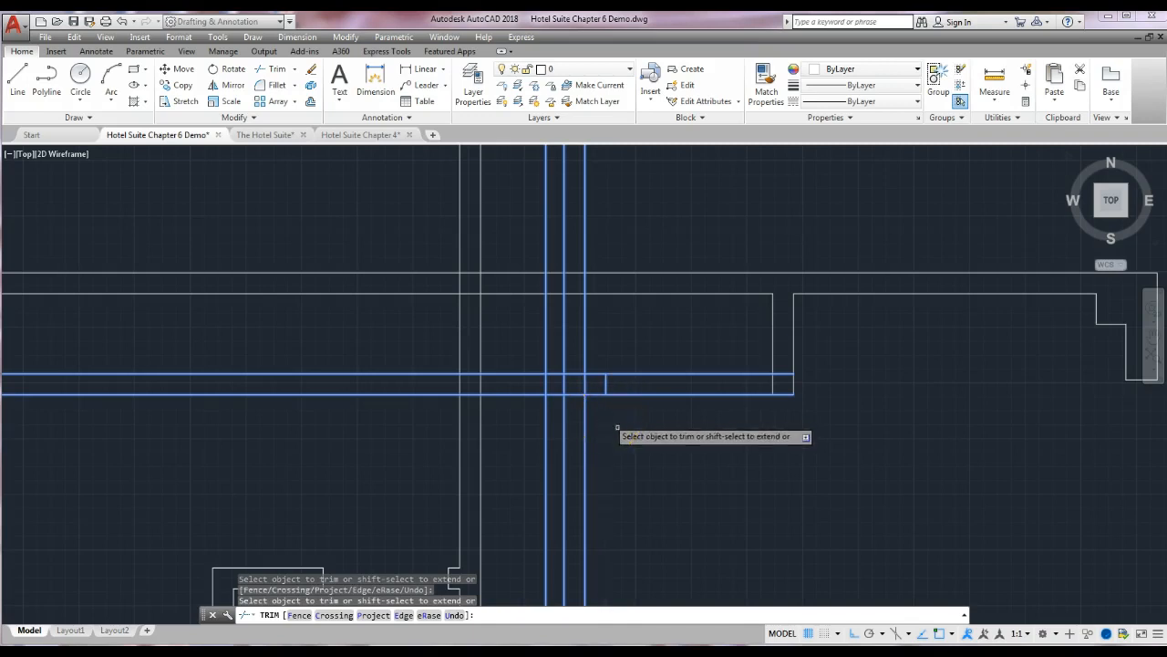
left_click(726, 372)
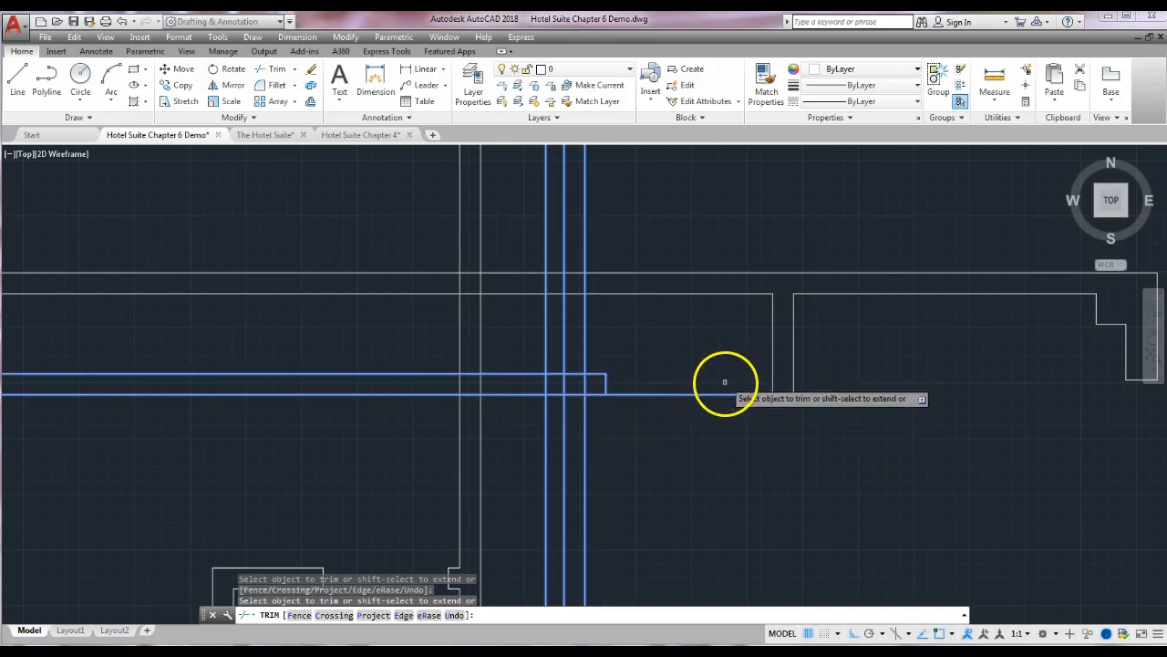
left_click(721, 393)
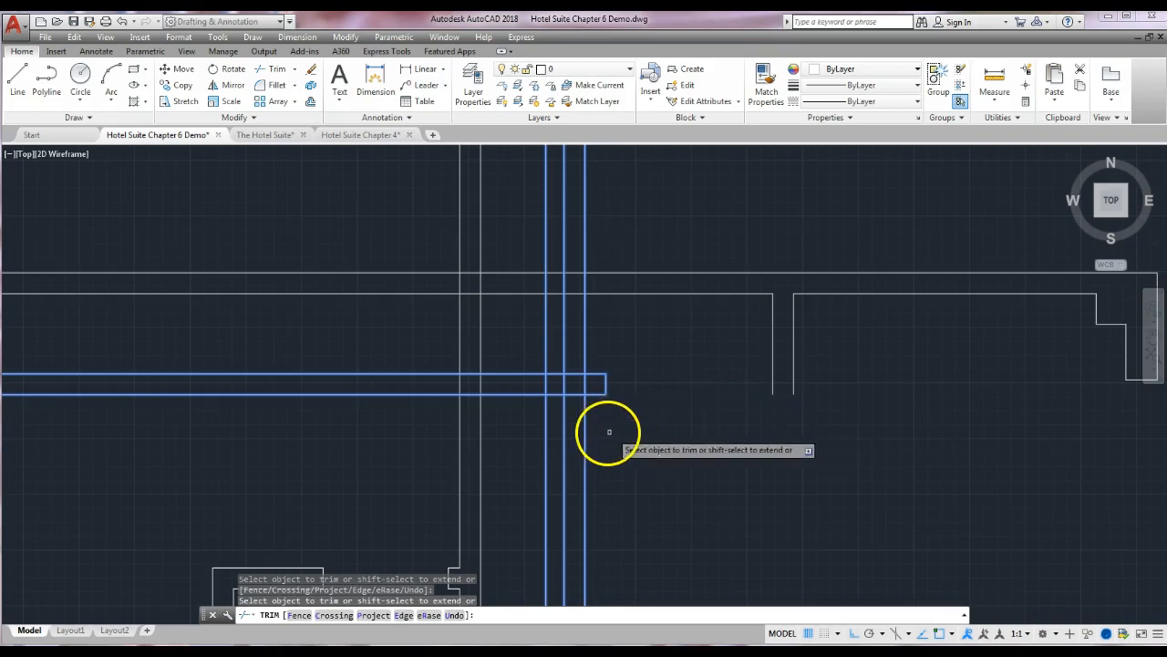
Step: Trim the opening-edge line to the front wall's thickness, and open the middle partition's junction by trimming its lines and the segment between them
left_click(585, 352)
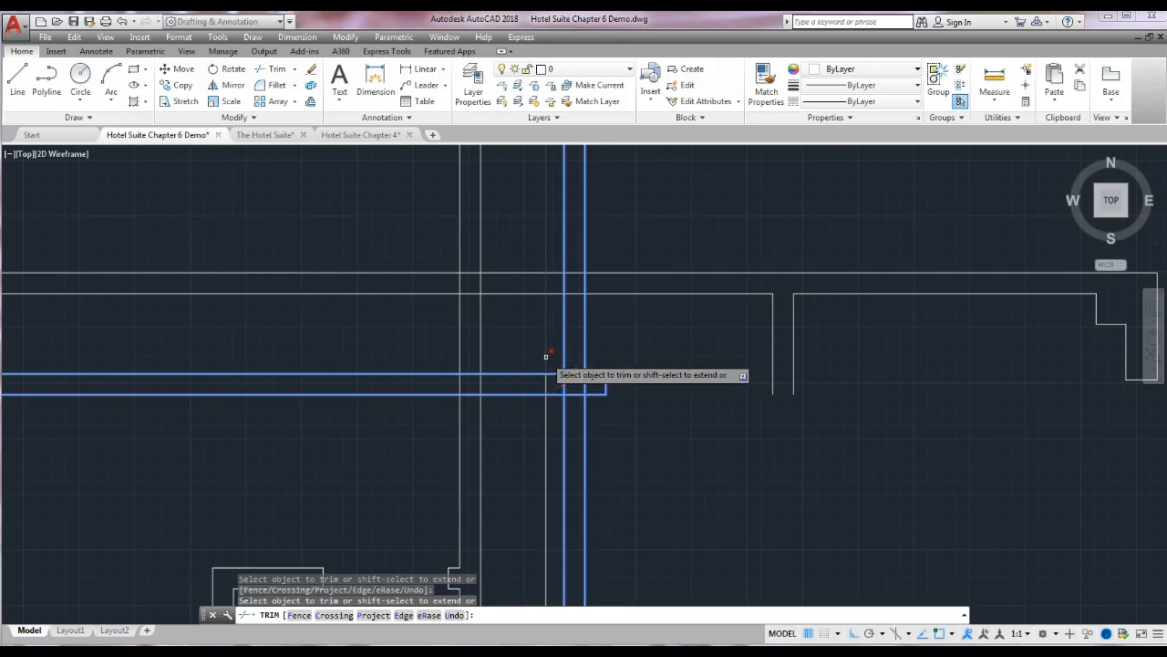
left_click(545, 385)
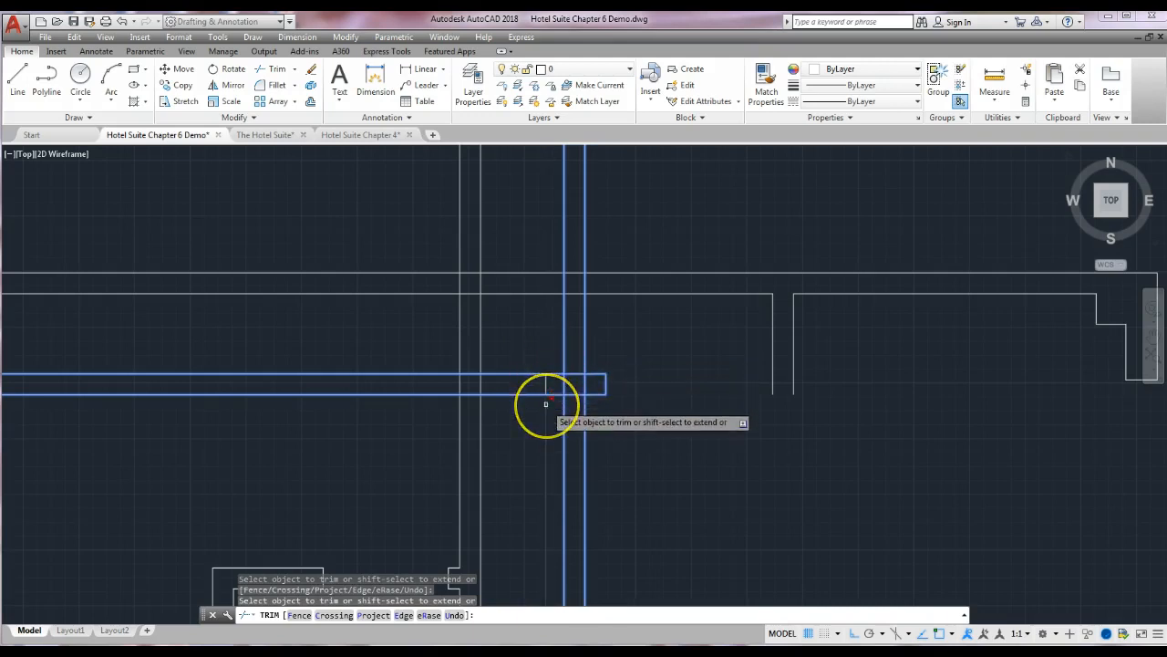
left_click(565, 405)
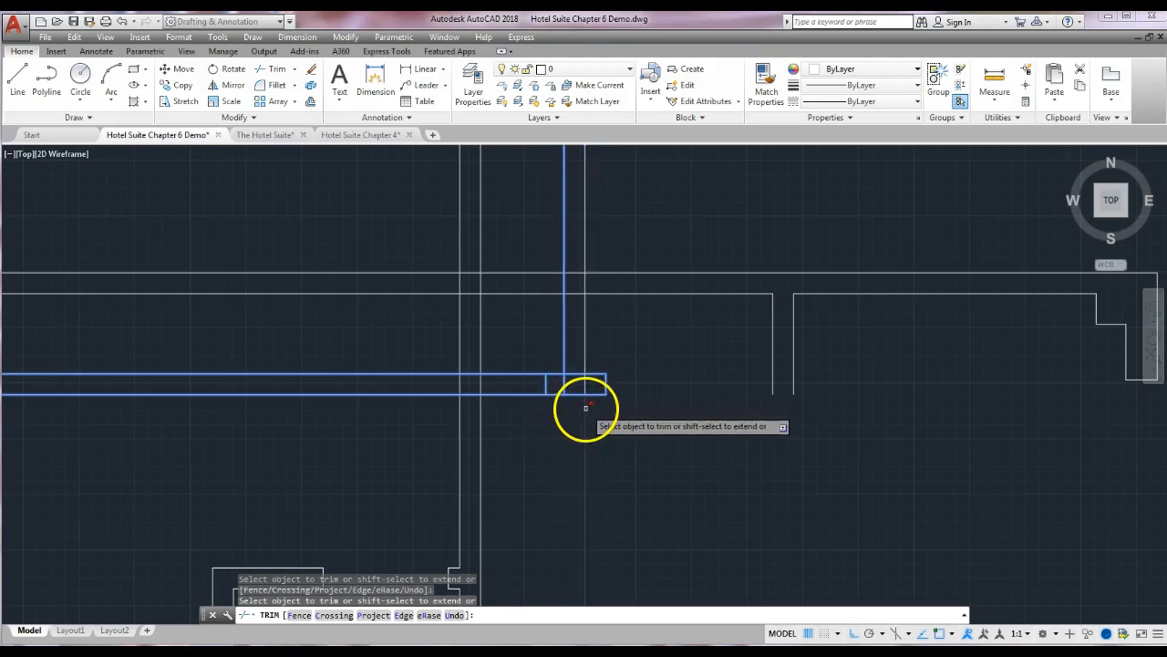
left_click(585, 403)
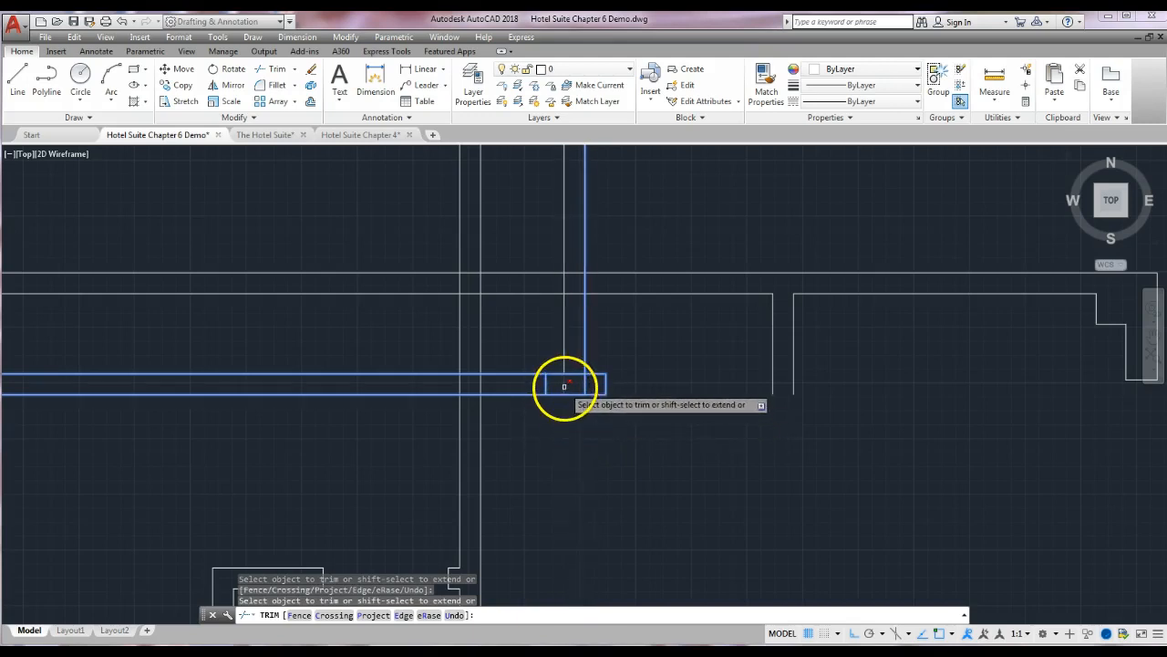
left_click(584, 385)
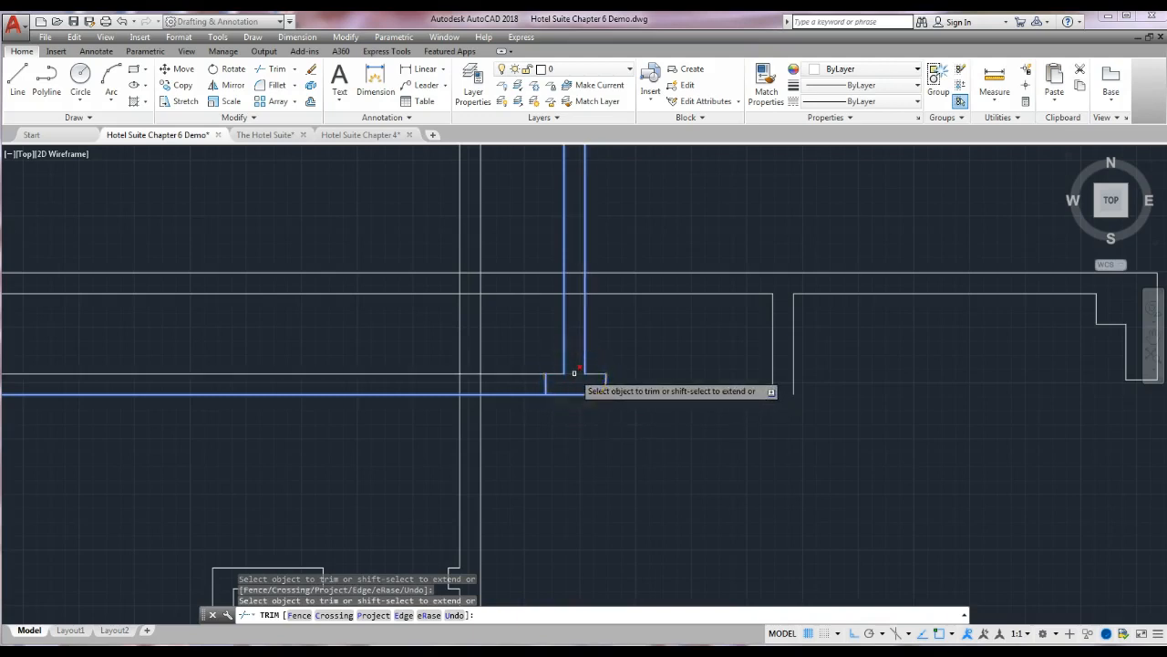
key("Return")
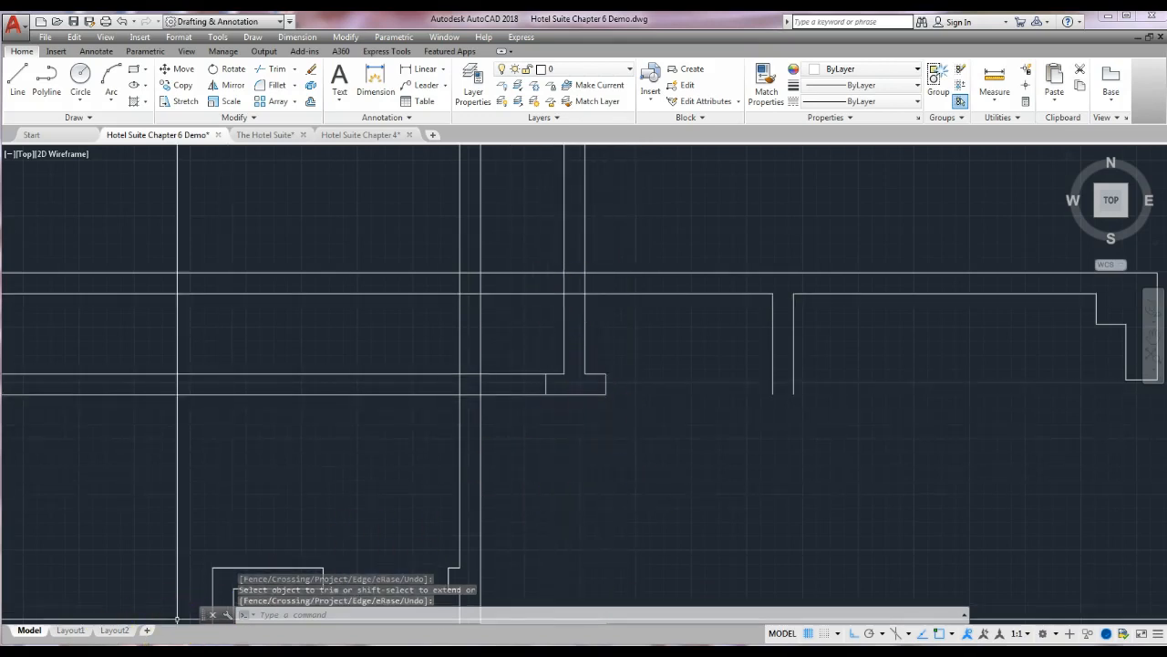
Step: Draw a line across the open lower end of the right partition to close it
middle_click_drag(556, 402, 602, 401)
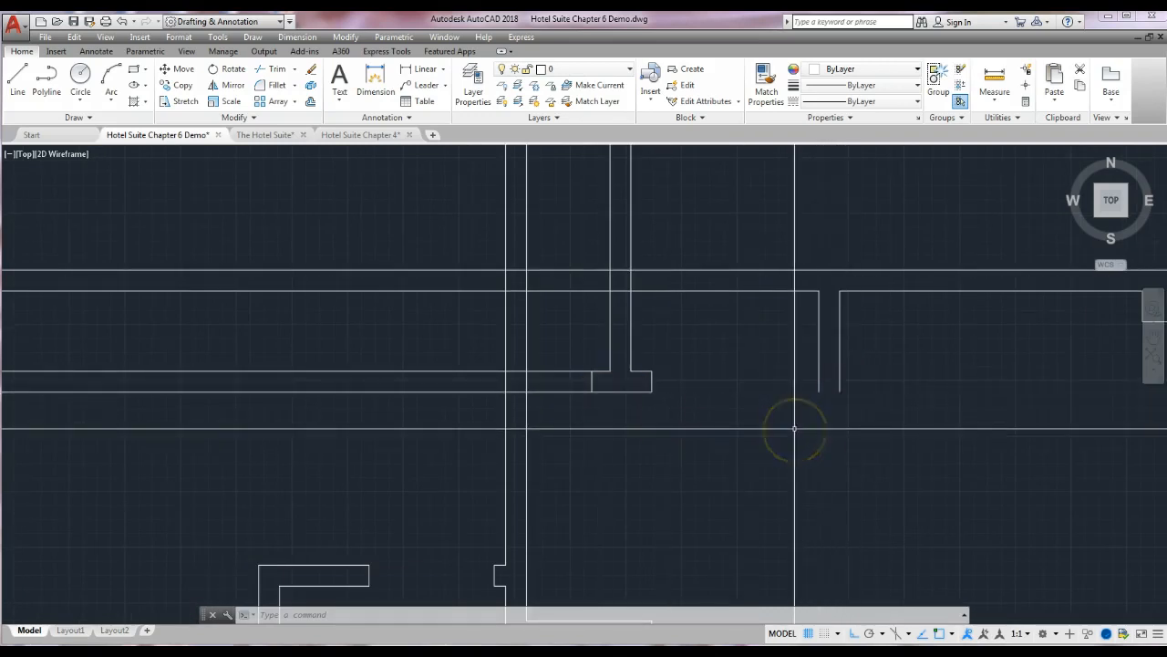
left_click(16, 81)
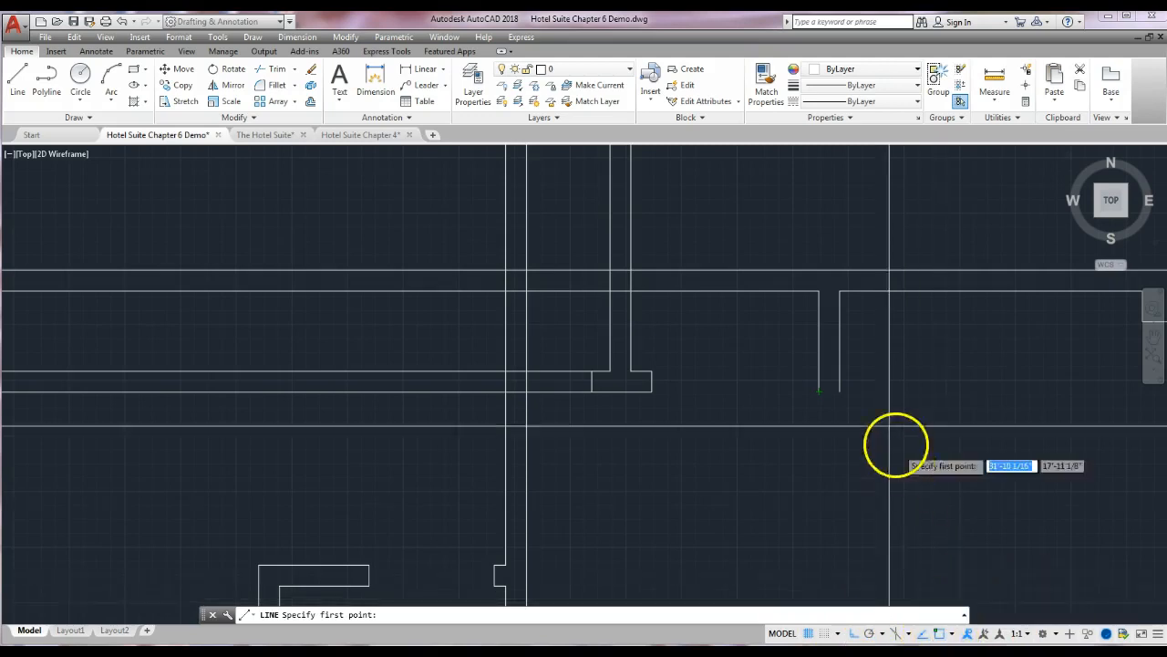
left_click(818, 392)
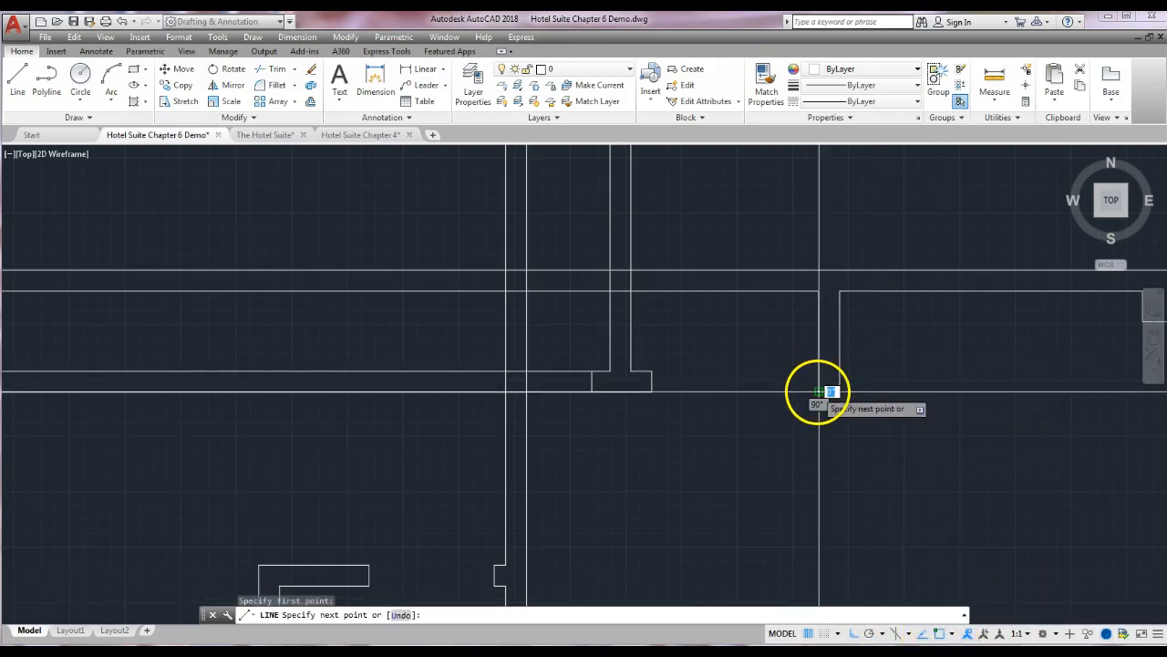
key("Return")
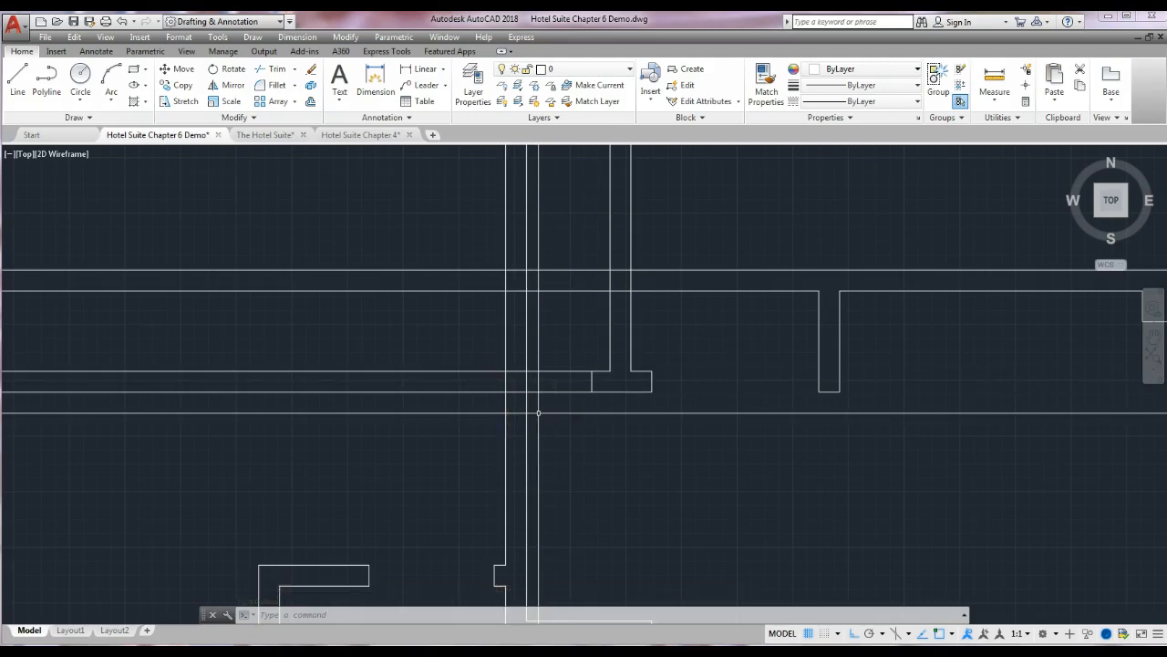
Step: Check the reference plan's closet dimensions and offset the opening-edge line 1'1-1/2" to the left to mark the opening's other side
middle_click_drag(591, 440, 607, 271)
middle_click_drag(608, 477, 626, 298)
middle_click_drag(606, 502, 609, 261)
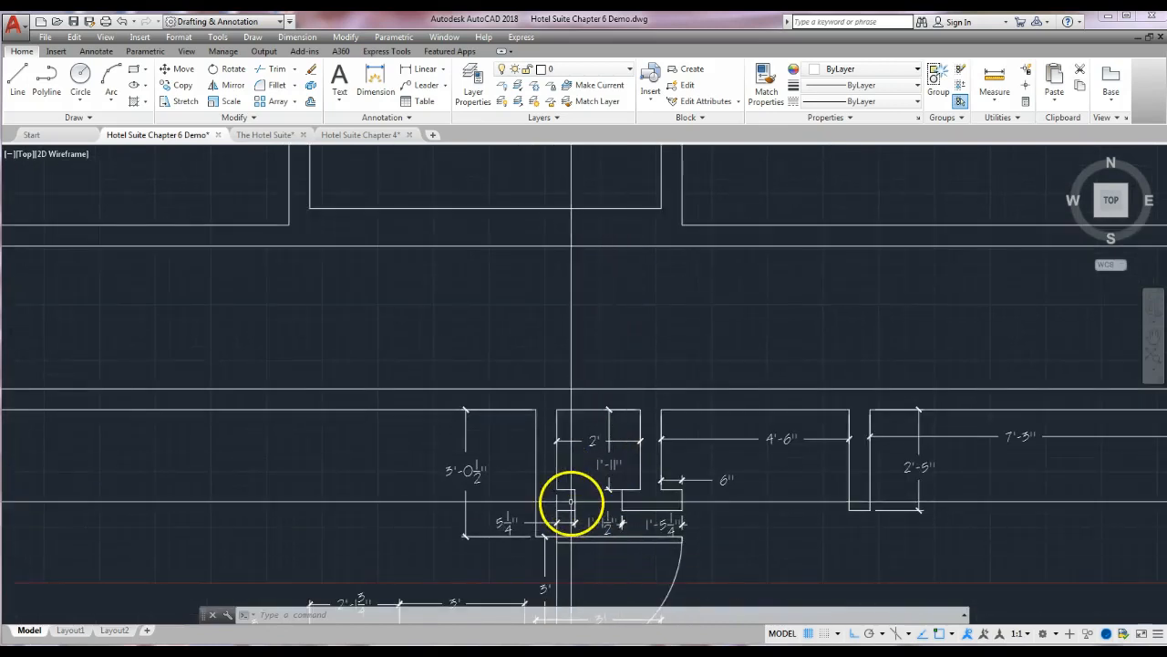
scroll(596, 308, "down", 2)
middle_click_drag(597, 315, 591, 576)
middle_click_drag(614, 264, 578, 354)
scroll(574, 286, "up", 5)
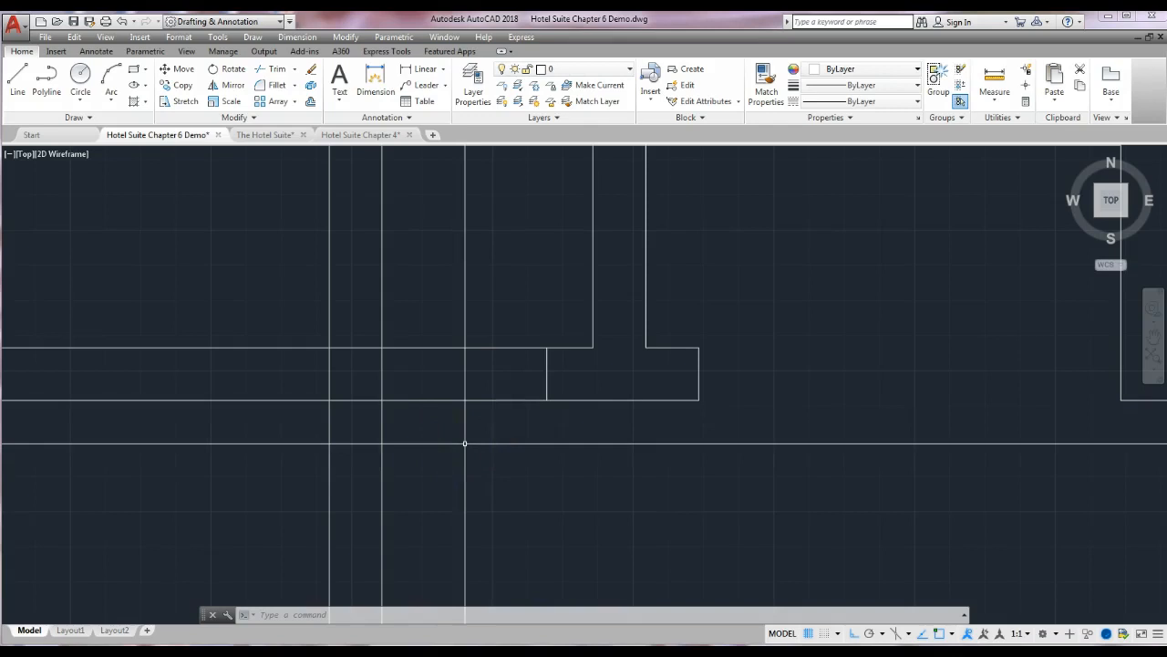
left_click(310, 100)
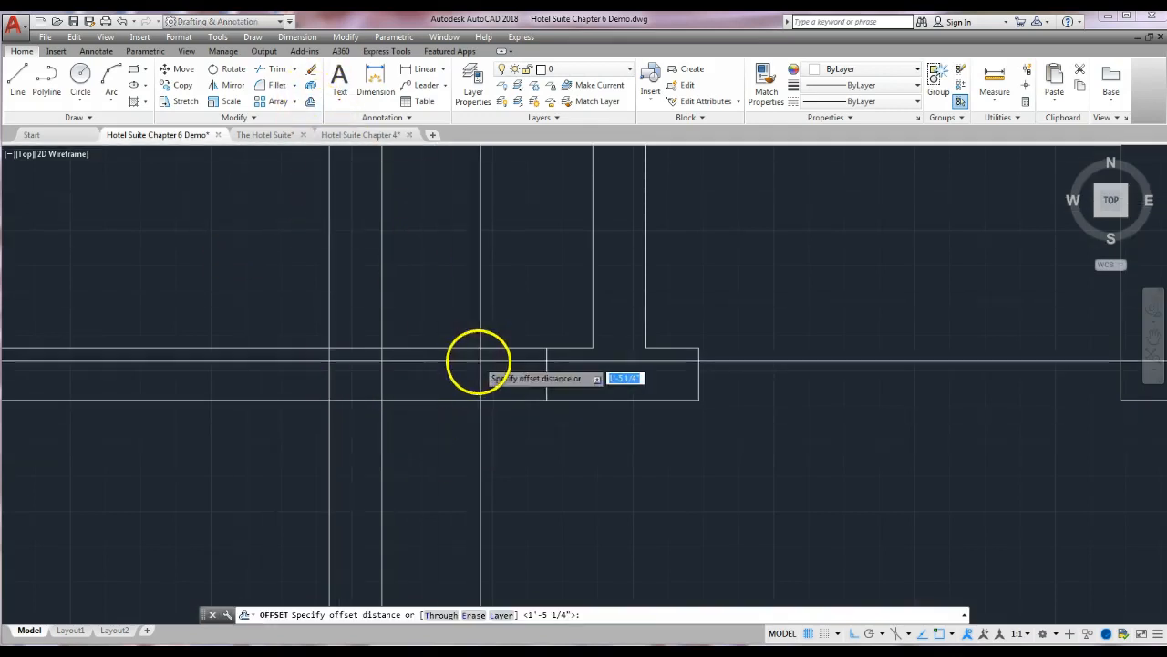
type("1'1-1")
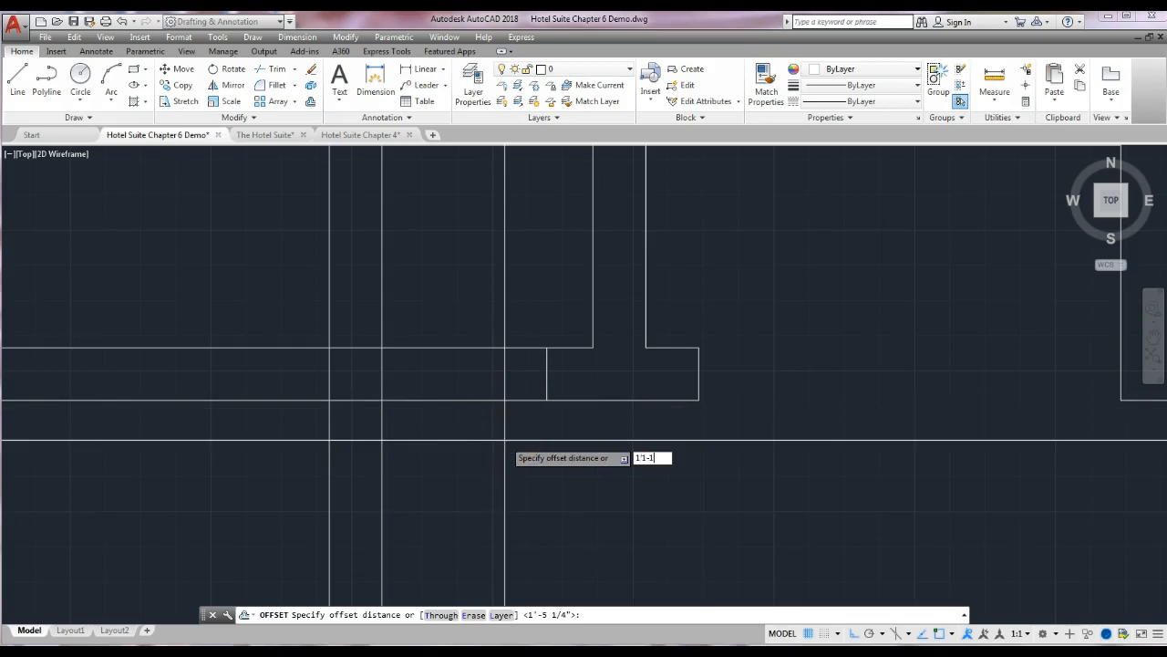
key("Return")
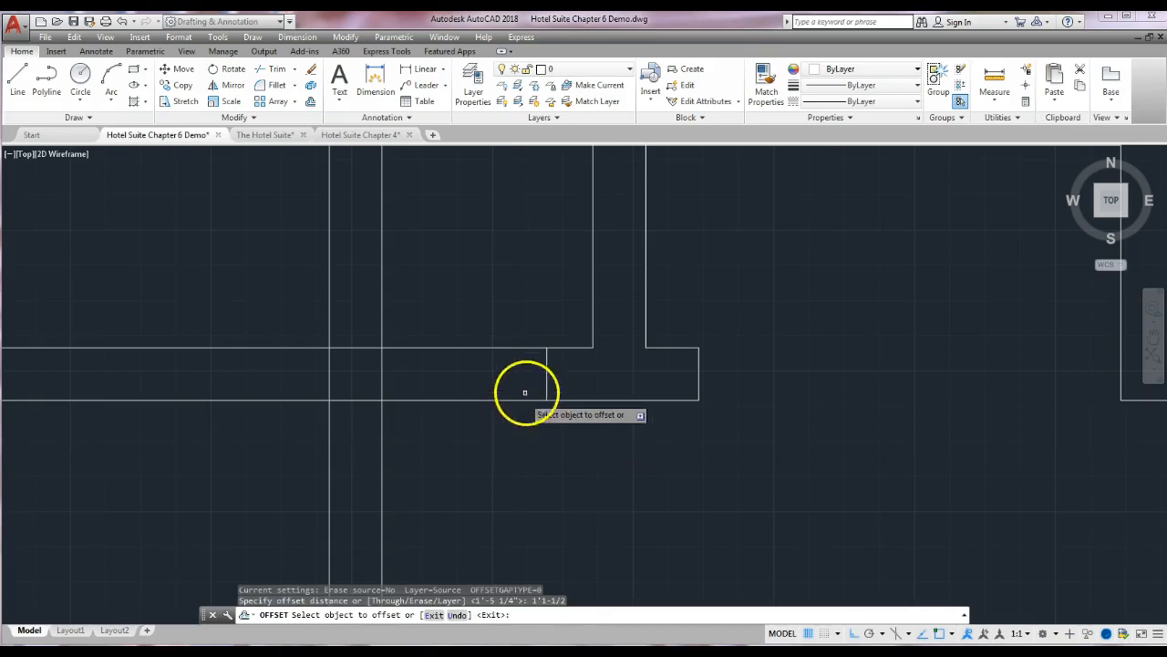
left_click(546, 369)
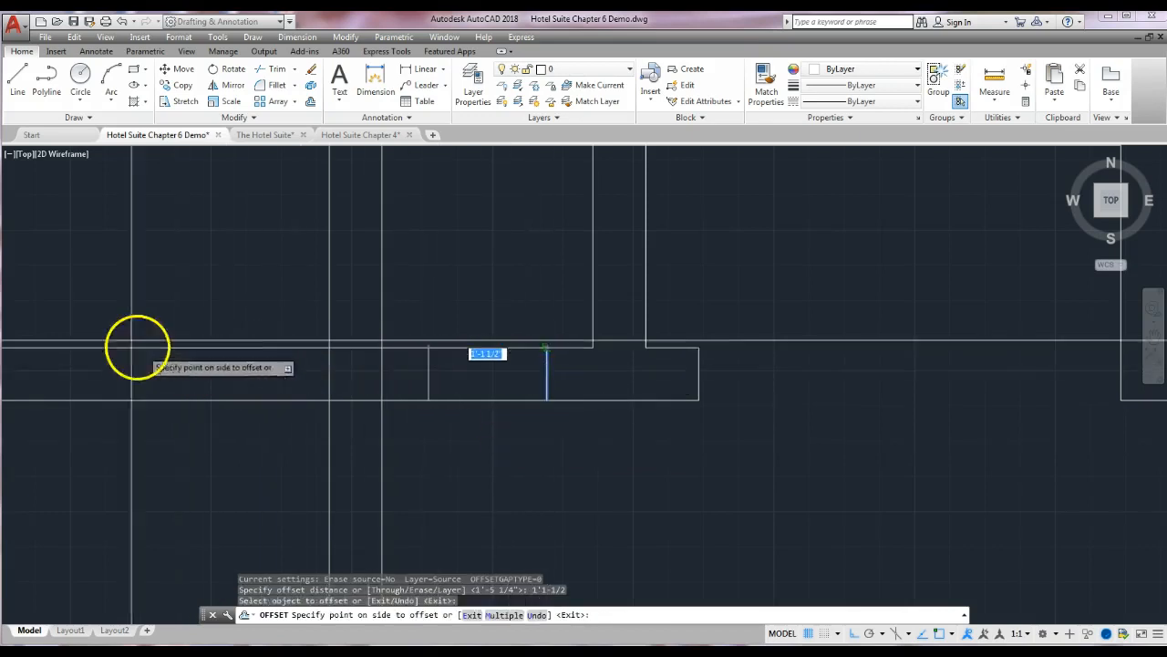
left_click(65, 290)
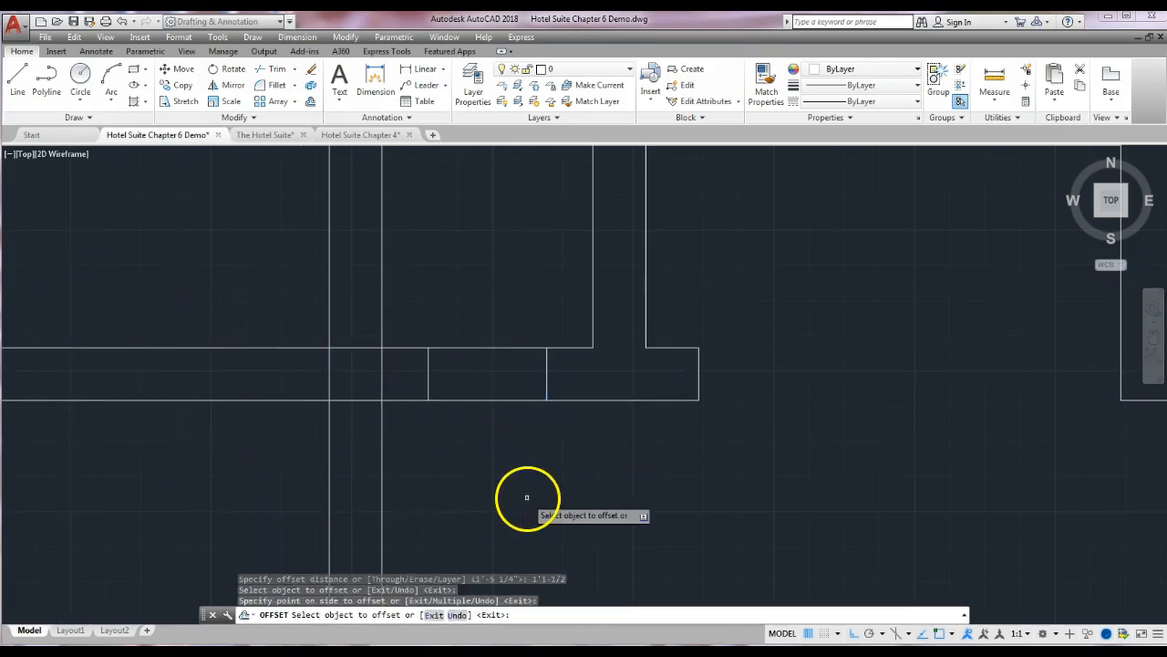
Step: Trim both closet front wall lines between the two opening-edge lines to cut the opening
middle_click_drag(443, 477, 572, 459)
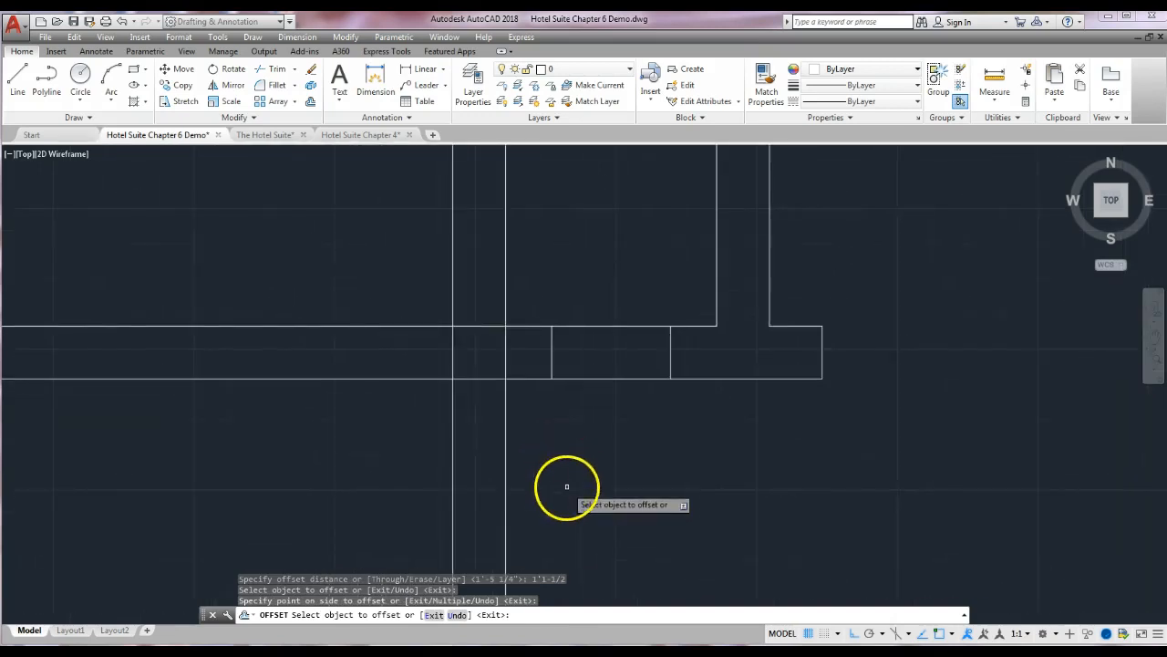
scroll(449, 324, "down", 4)
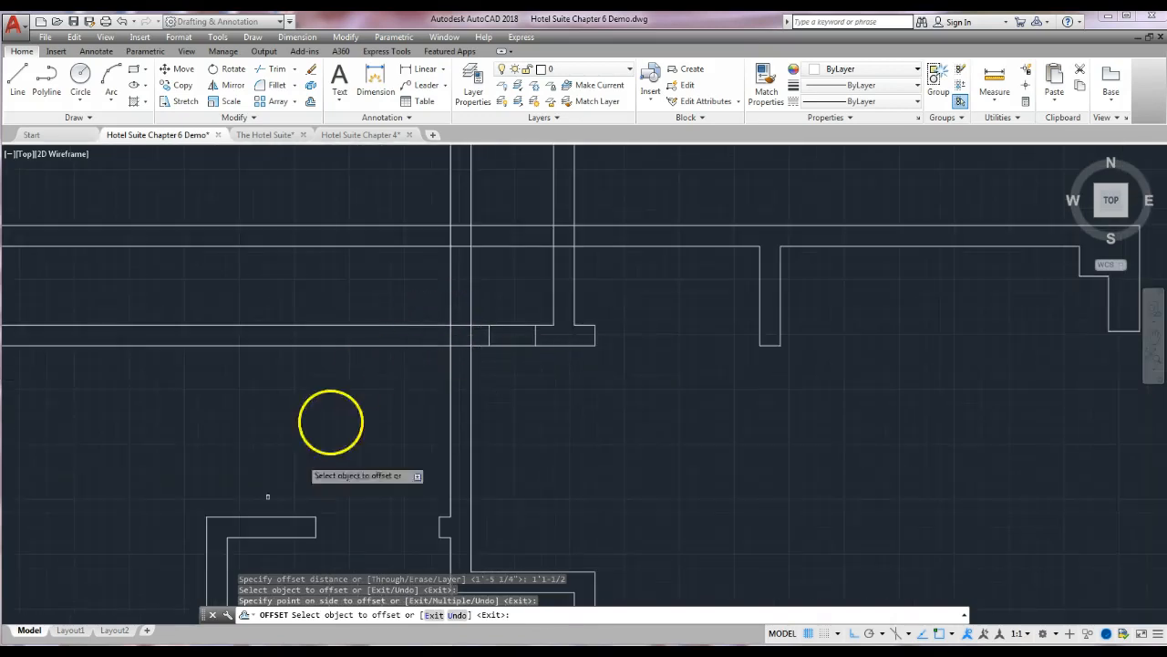
left_click(276, 71)
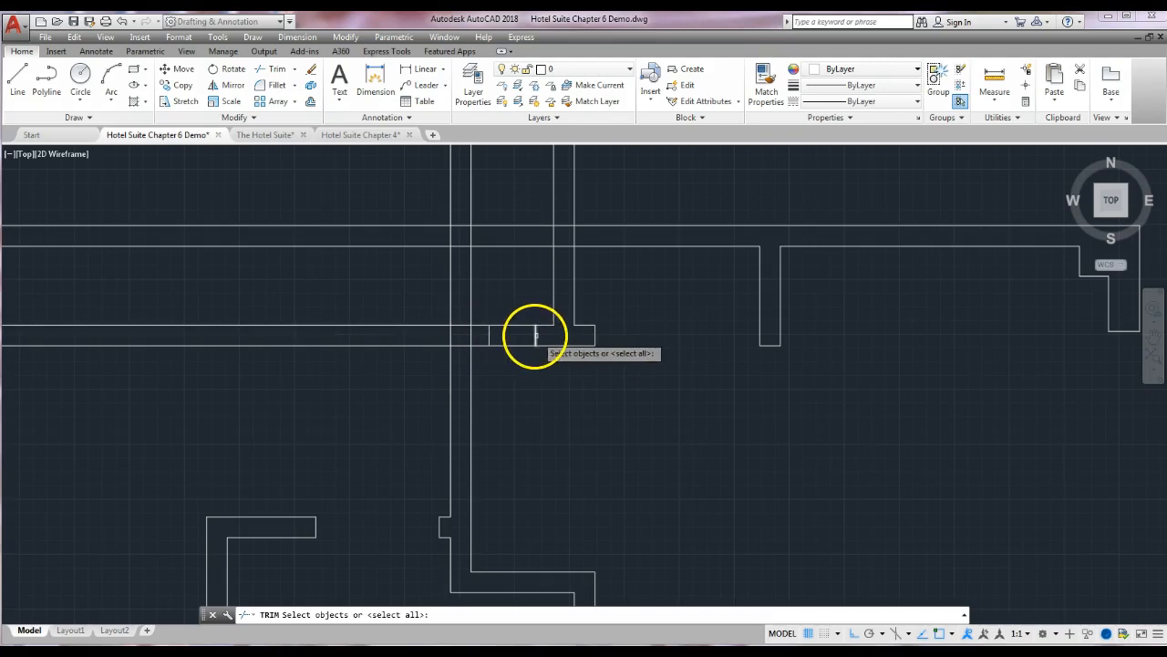
left_click(535, 336)
left_click(490, 335)
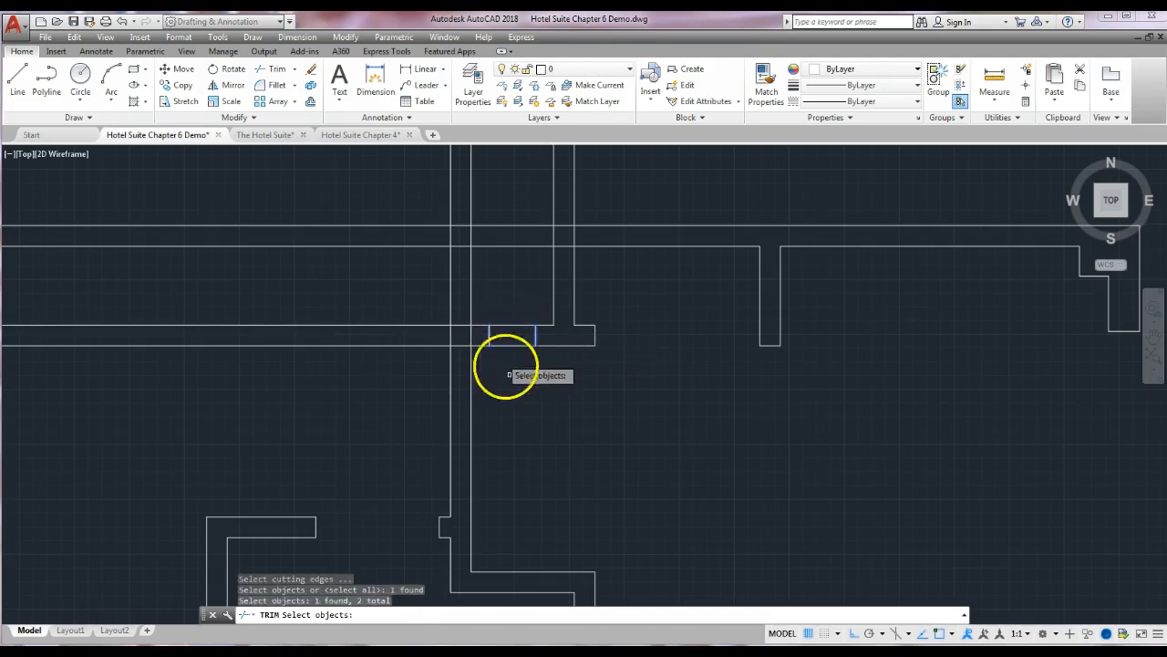
key("Return")
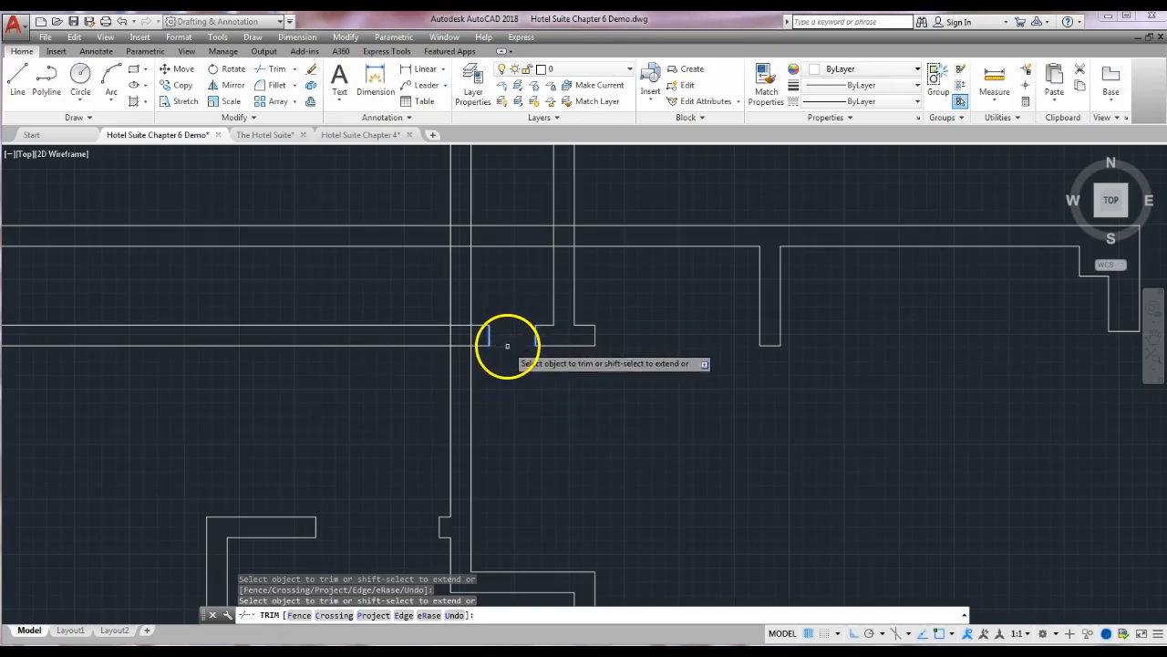
key("Return")
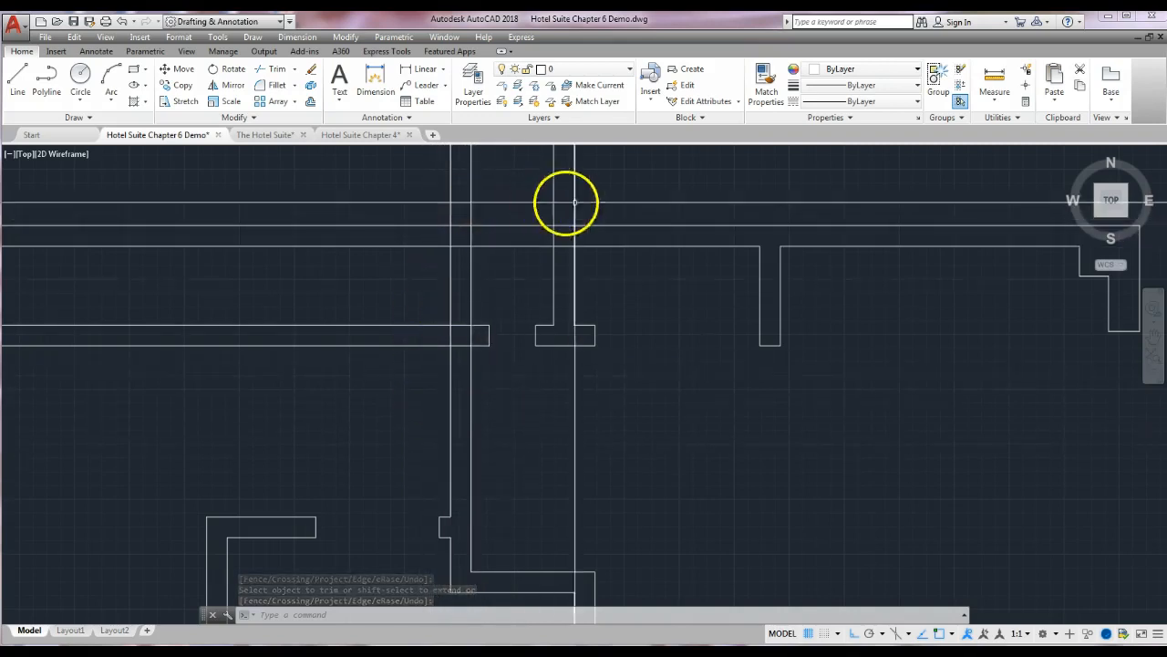
Step: Check the reference plan and offset the inner line of the upper horizontal wall 3'-1/2" downward to mark the door opening's upper edge
mouse_move(503, 426)
middle_mouse_down()
mouse_move(573, 411)
mouse_move(581, 490)
mouse_move(566, 263)
middle_mouse_up()
scroll(582, 497, "down", 2)
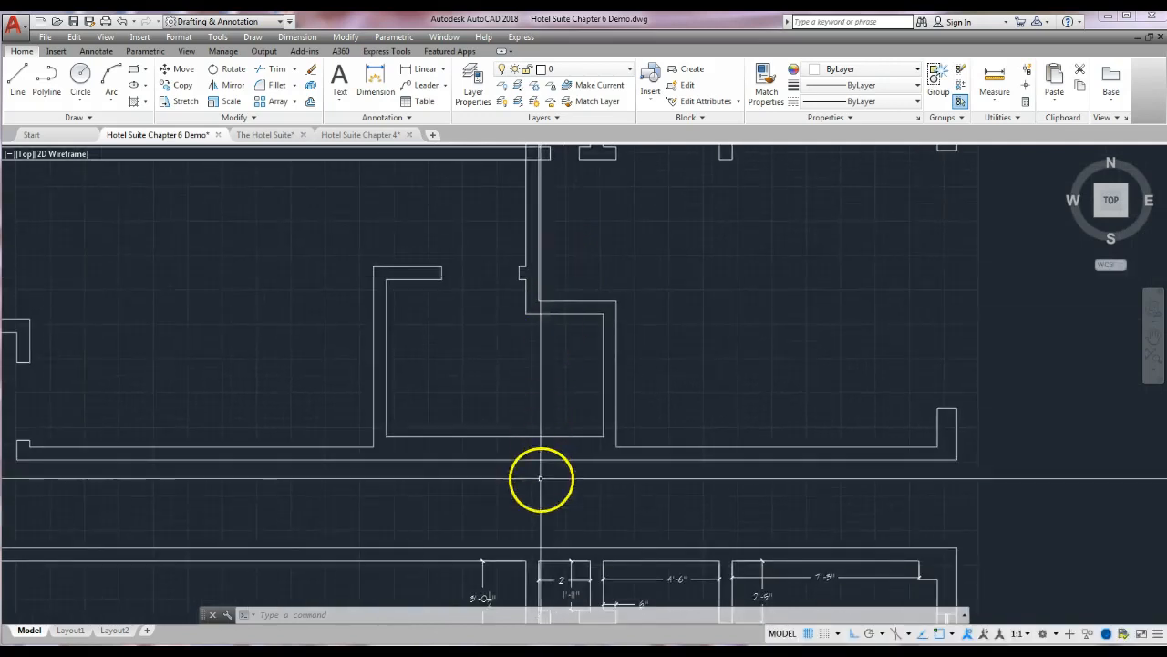
middle_click_drag(539, 485, 512, 353)
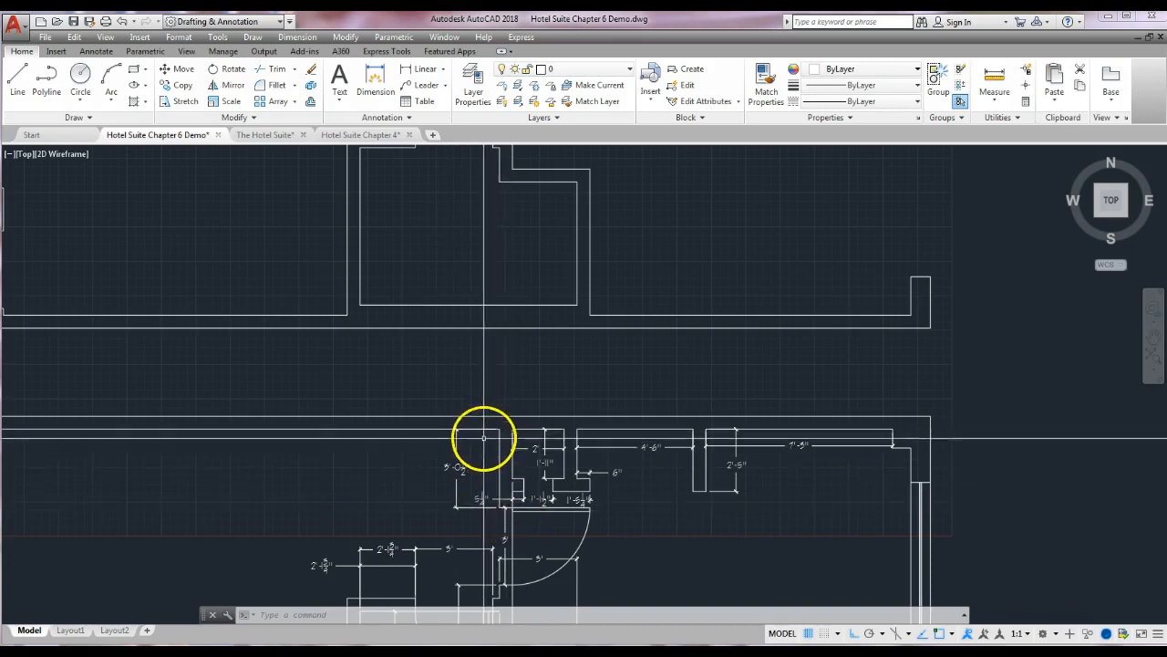
middle_click_drag(514, 240, 535, 514)
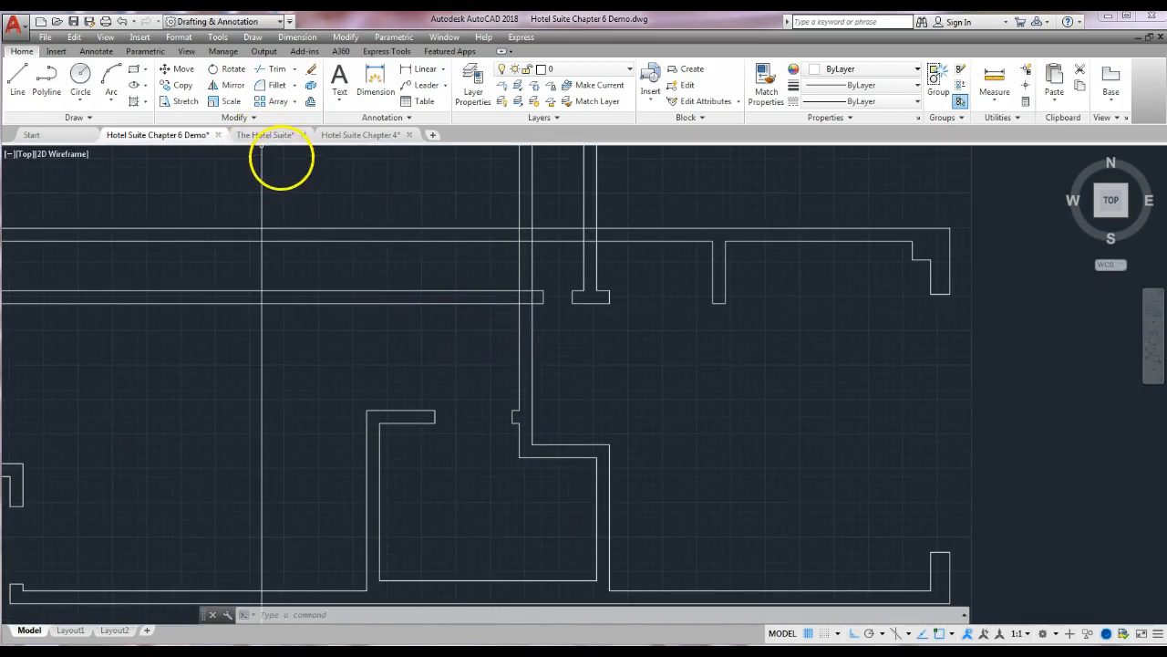
left_click(310, 102)
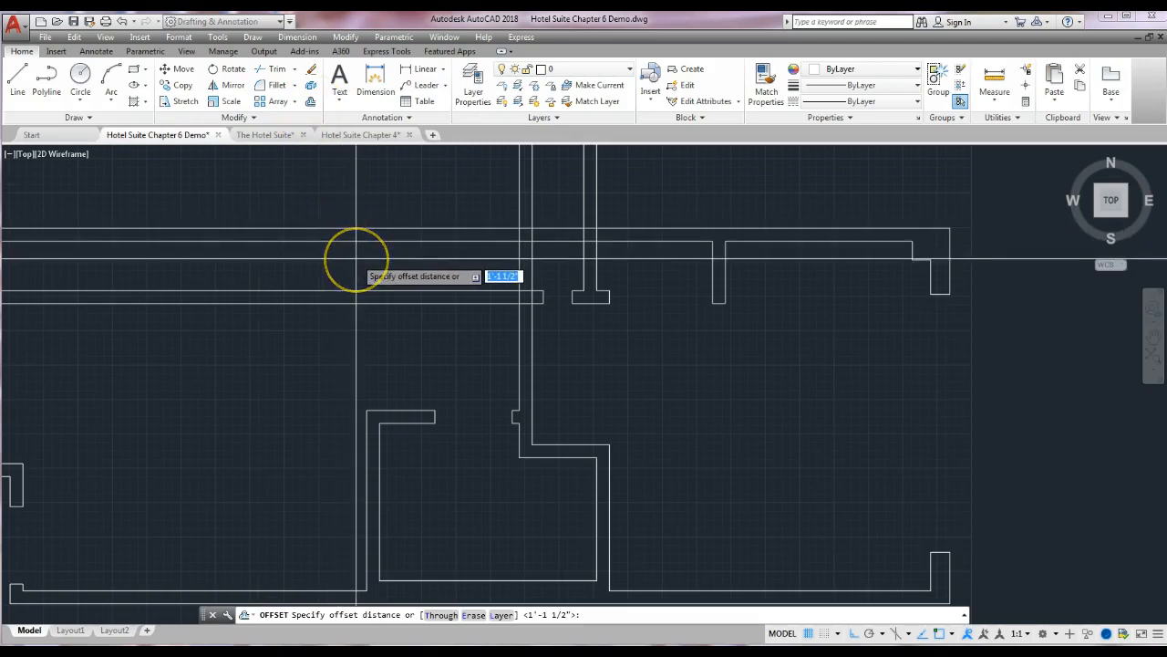
type("3'")
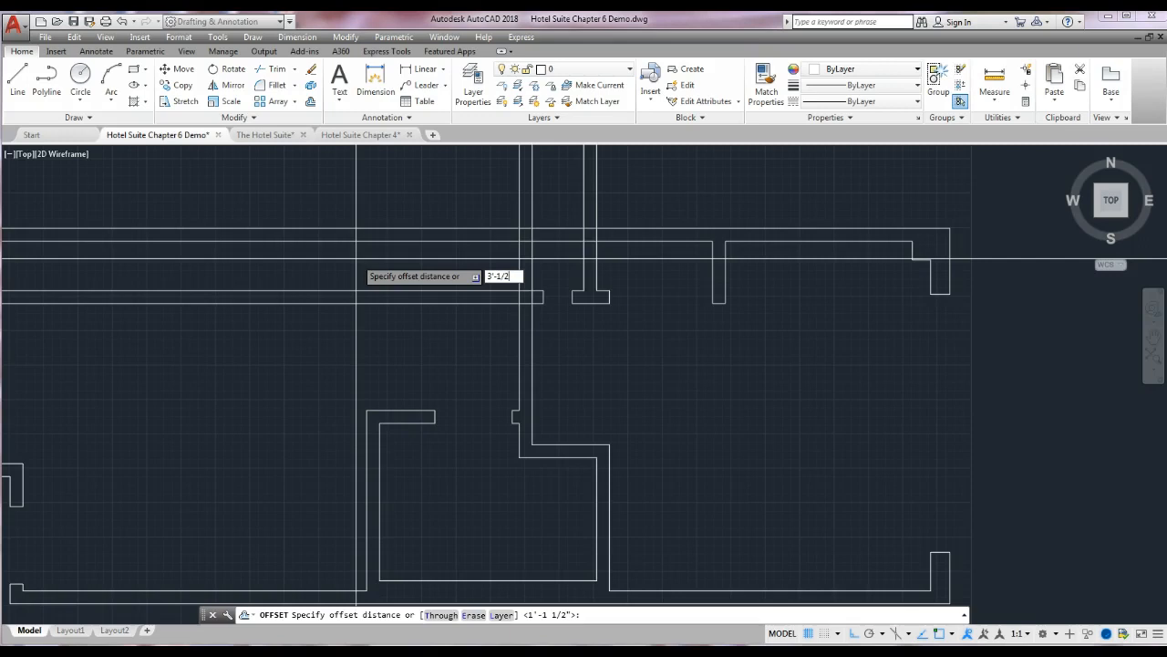
key("Return")
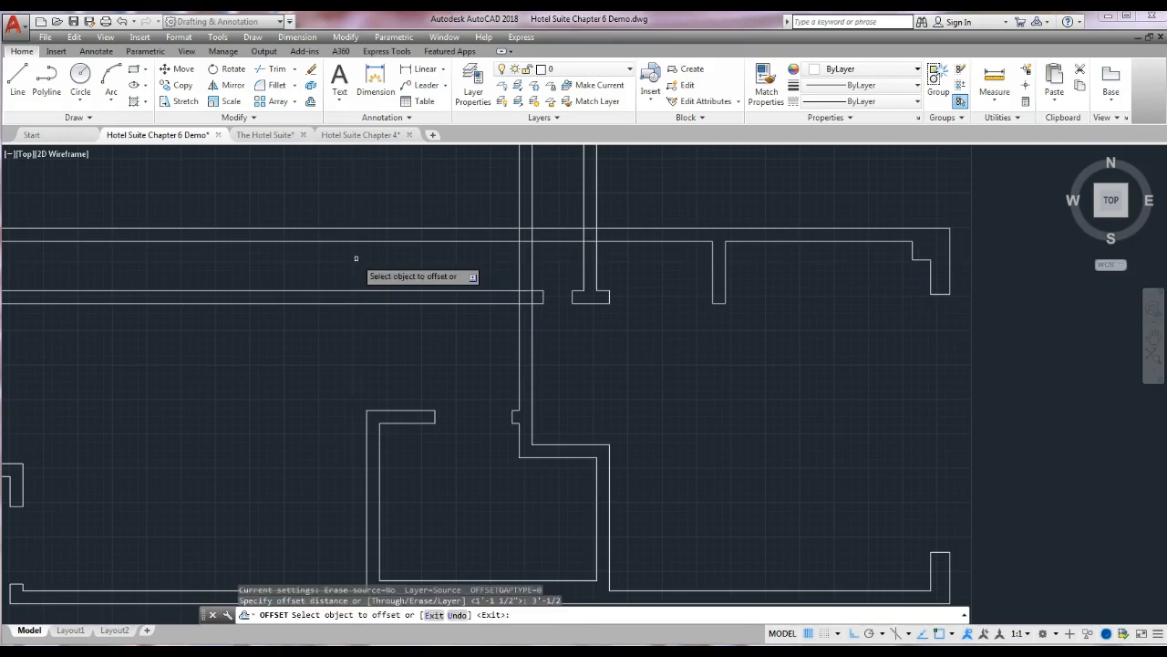
left_click(416, 241)
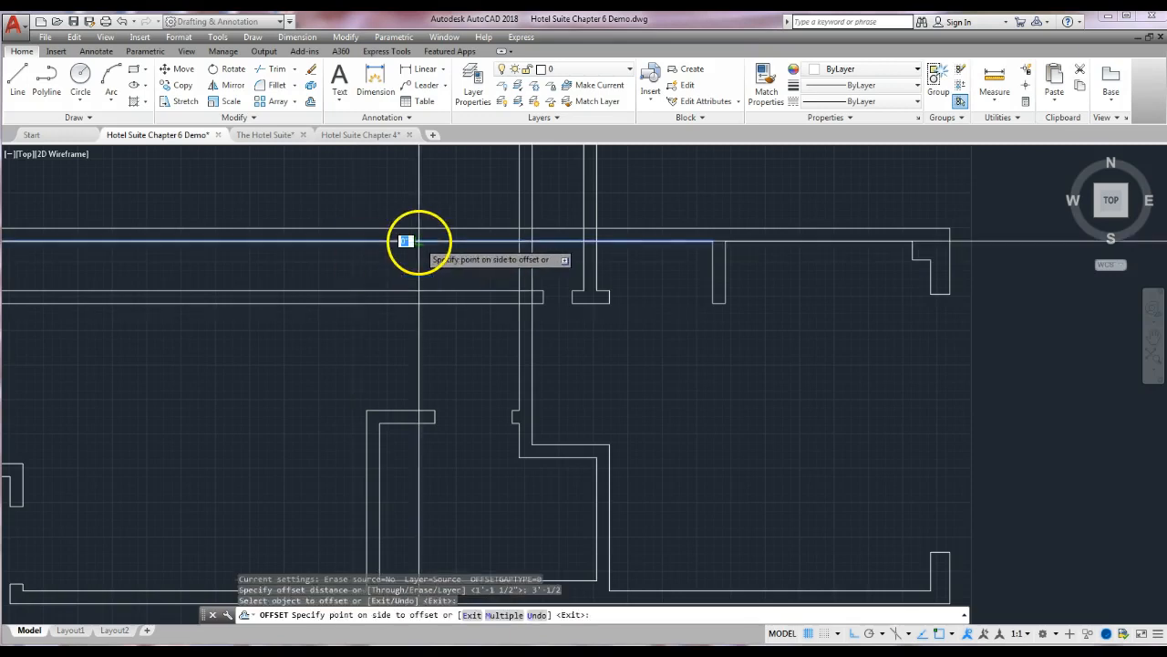
left_click(416, 356)
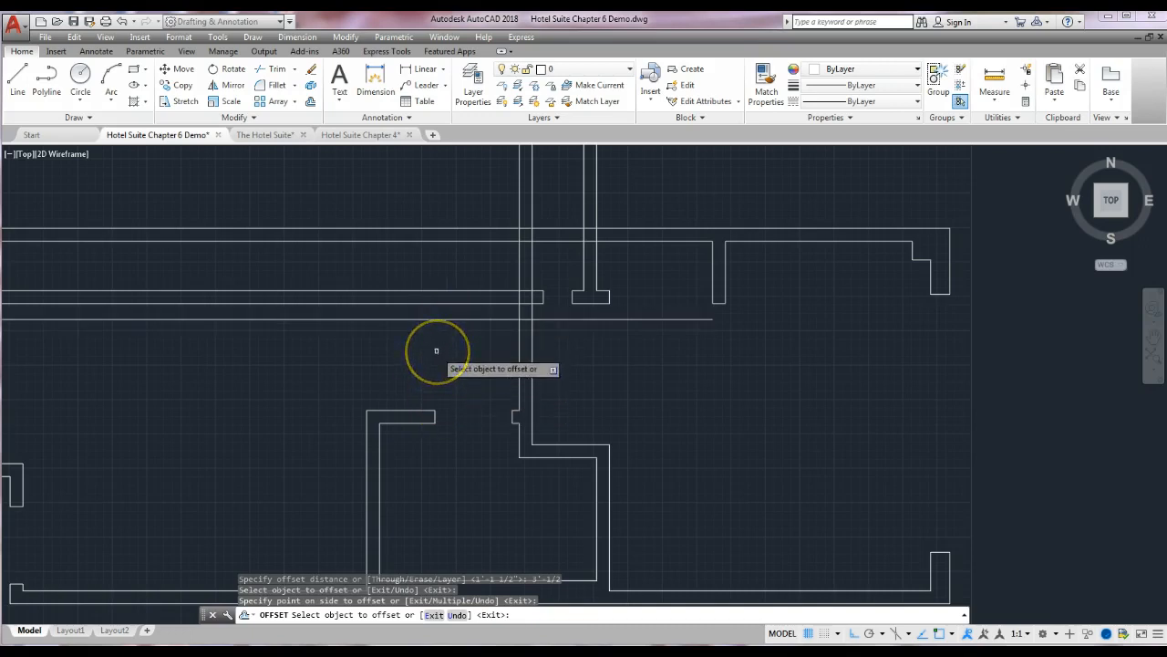
key("Return")
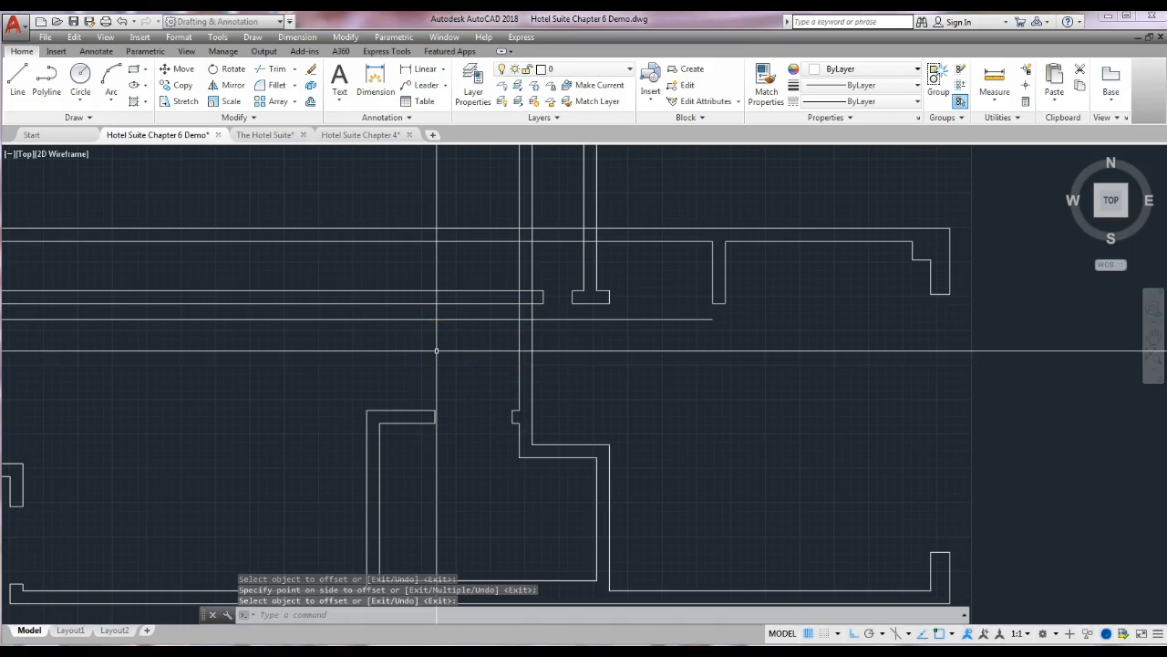
Step: Offset the door opening's upper edge line 3' downward to mark its lower edge
key("Return")
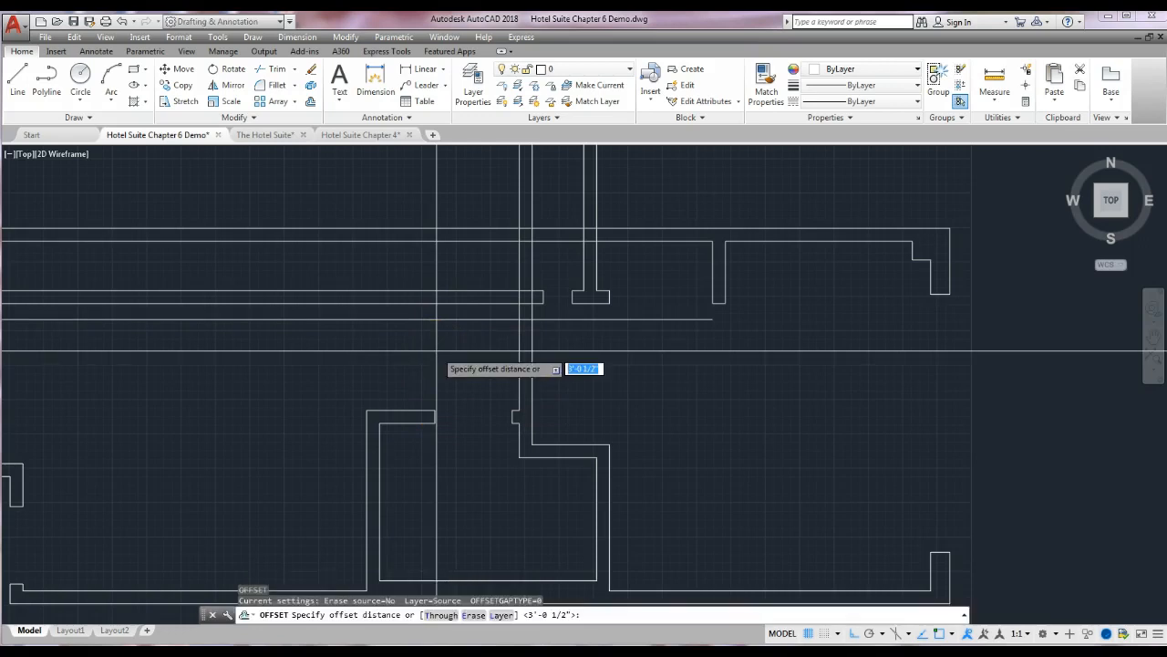
type("3'")
key("Return")
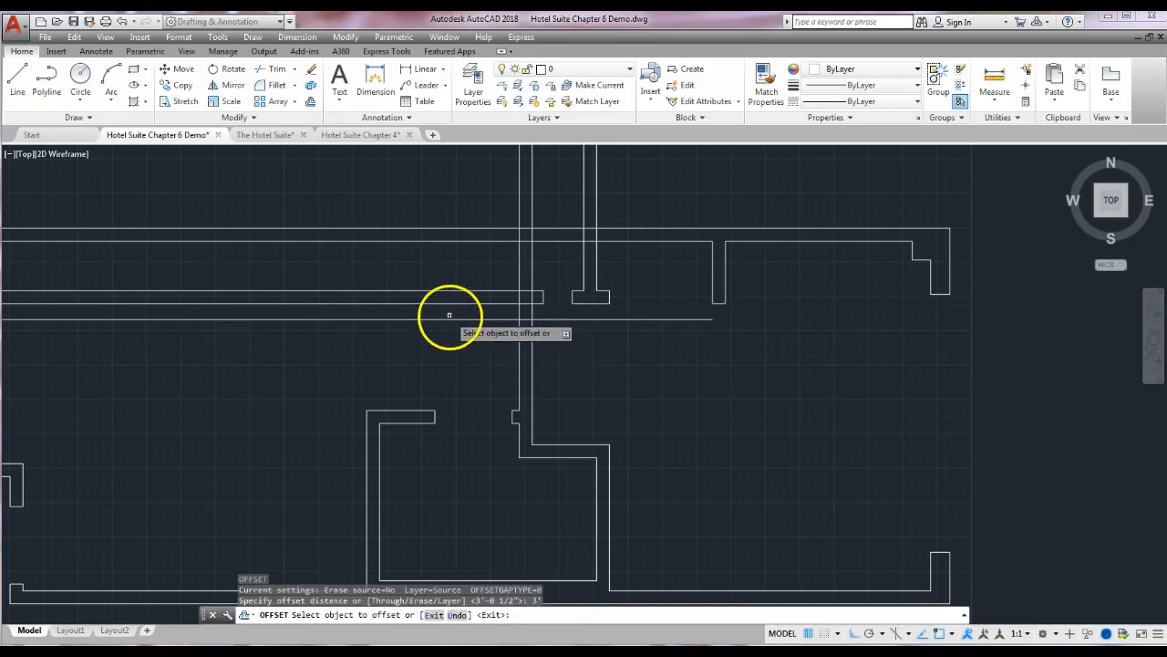
left_click(448, 319)
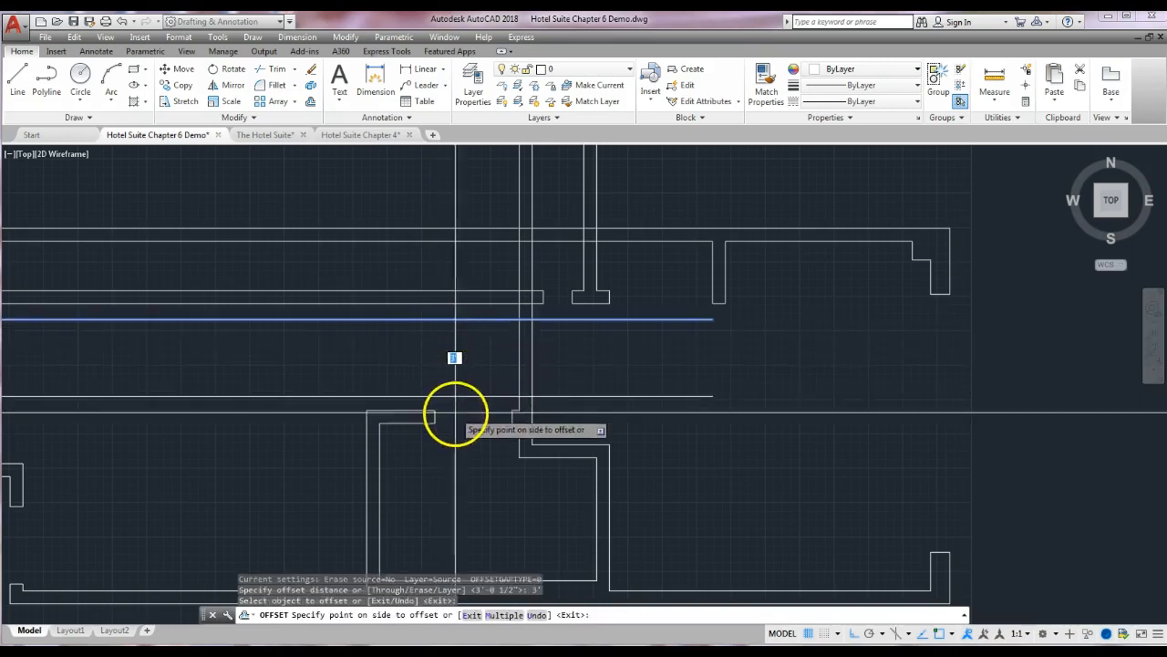
left_click(454, 358)
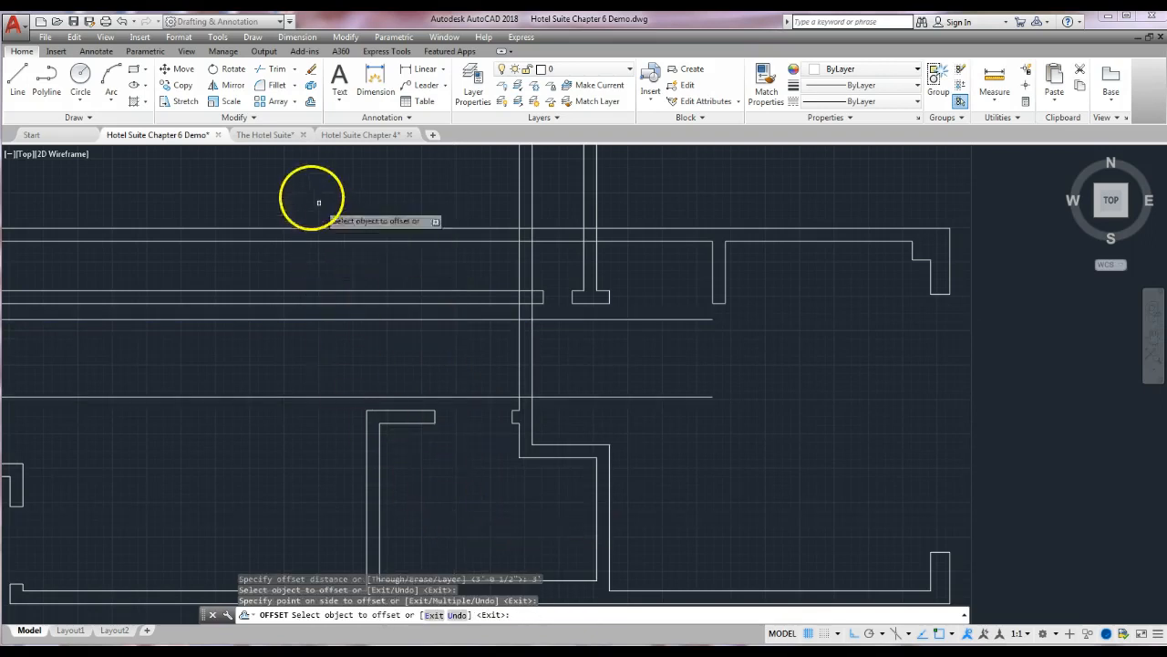
Step: Trim the two door-opening edge lines back to the vertical wall and cut both wall lines between them
left_click(276, 69)
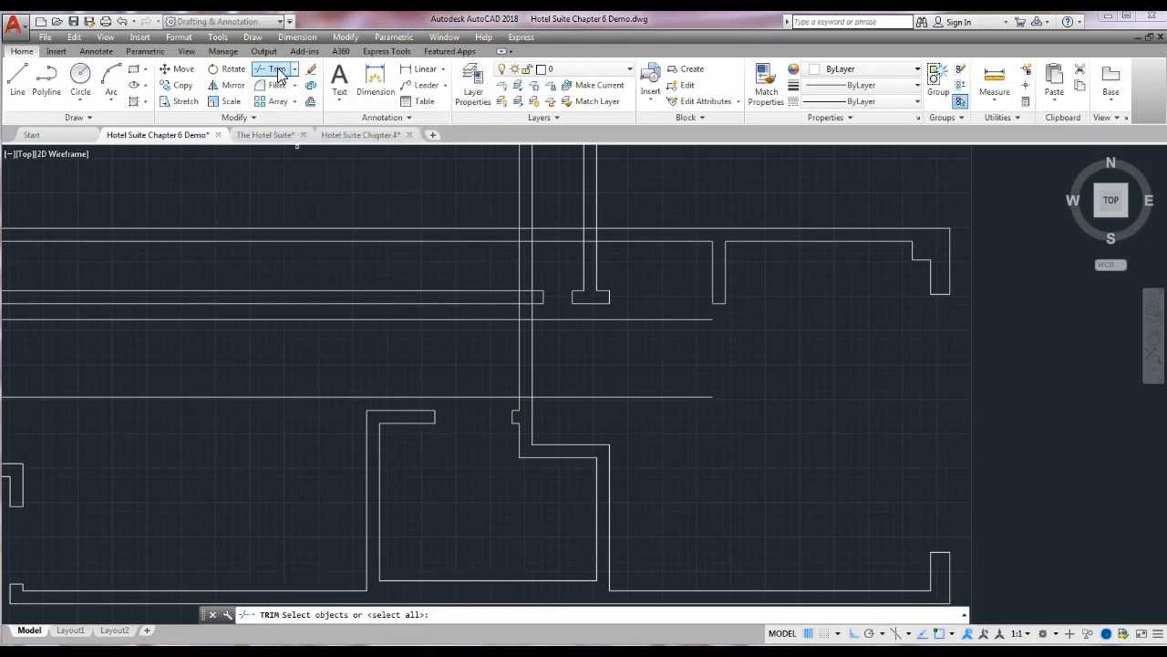
left_click(552, 320)
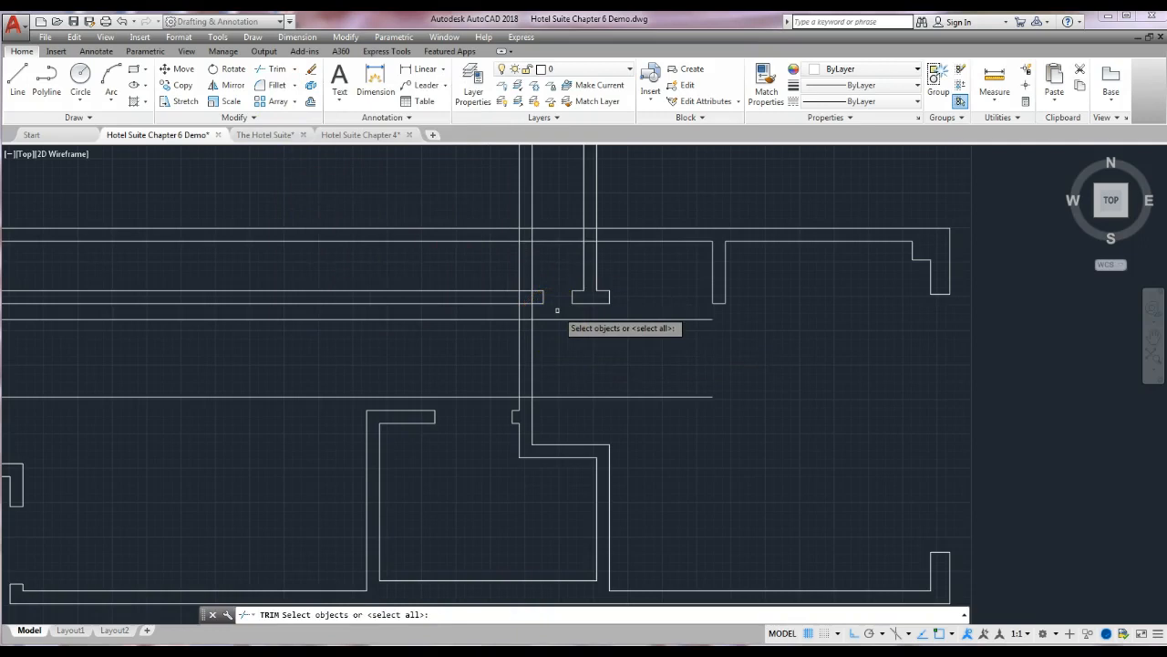
left_click(557, 311)
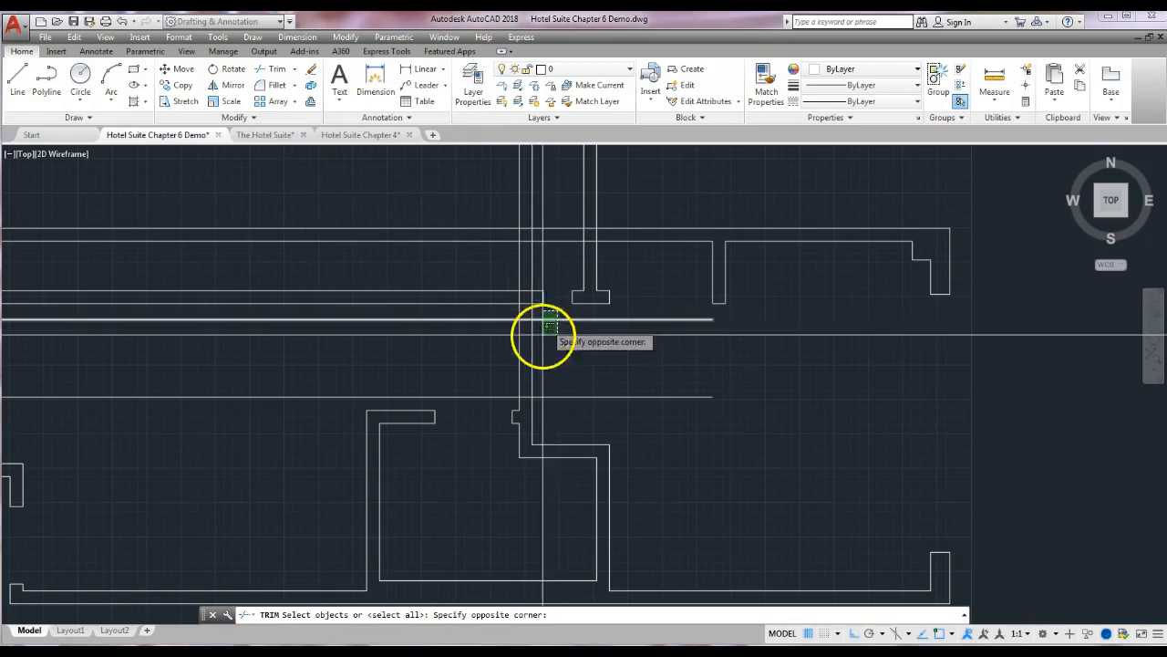
left_click(487, 404)
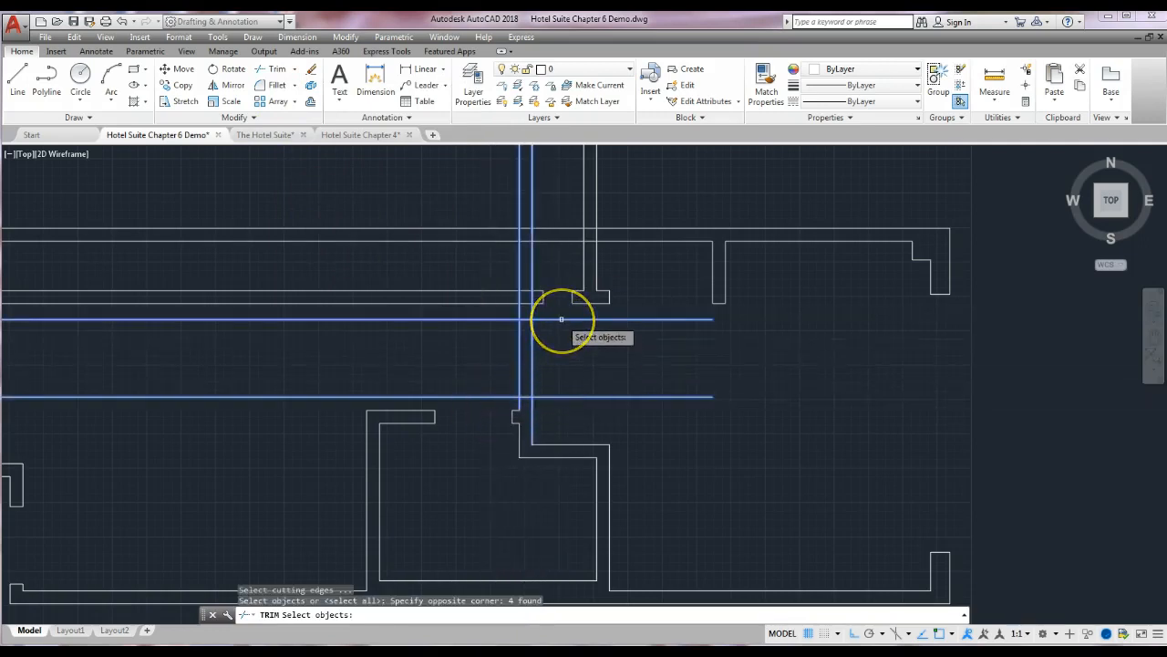
key("Return")
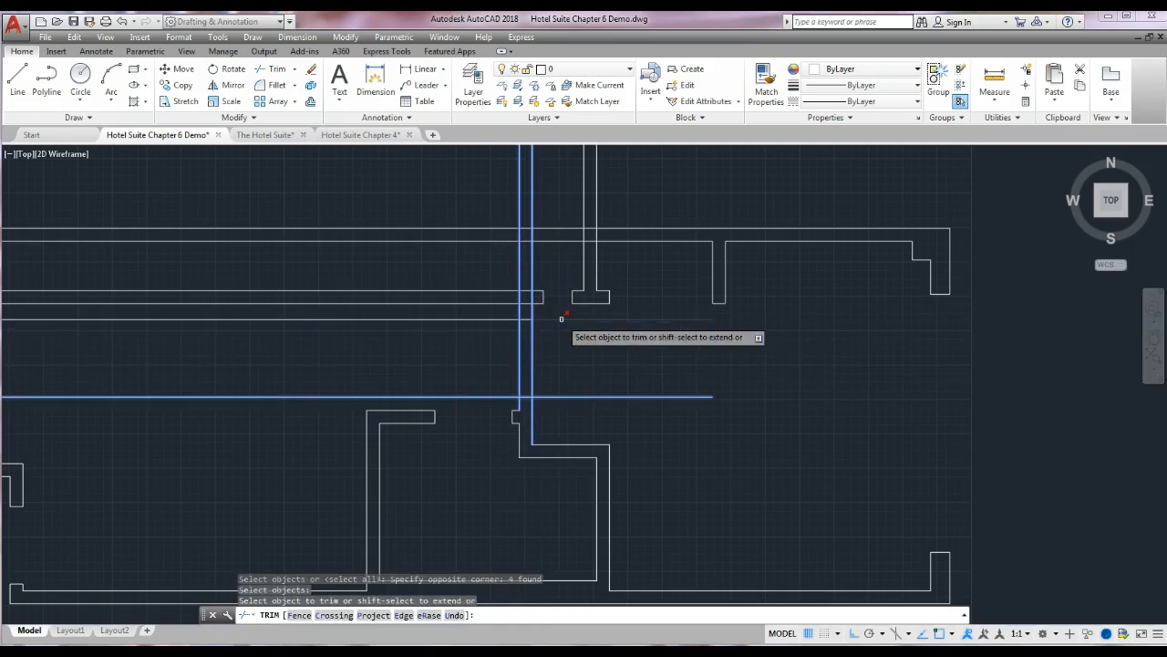
left_click(561, 318)
left_click(559, 398)
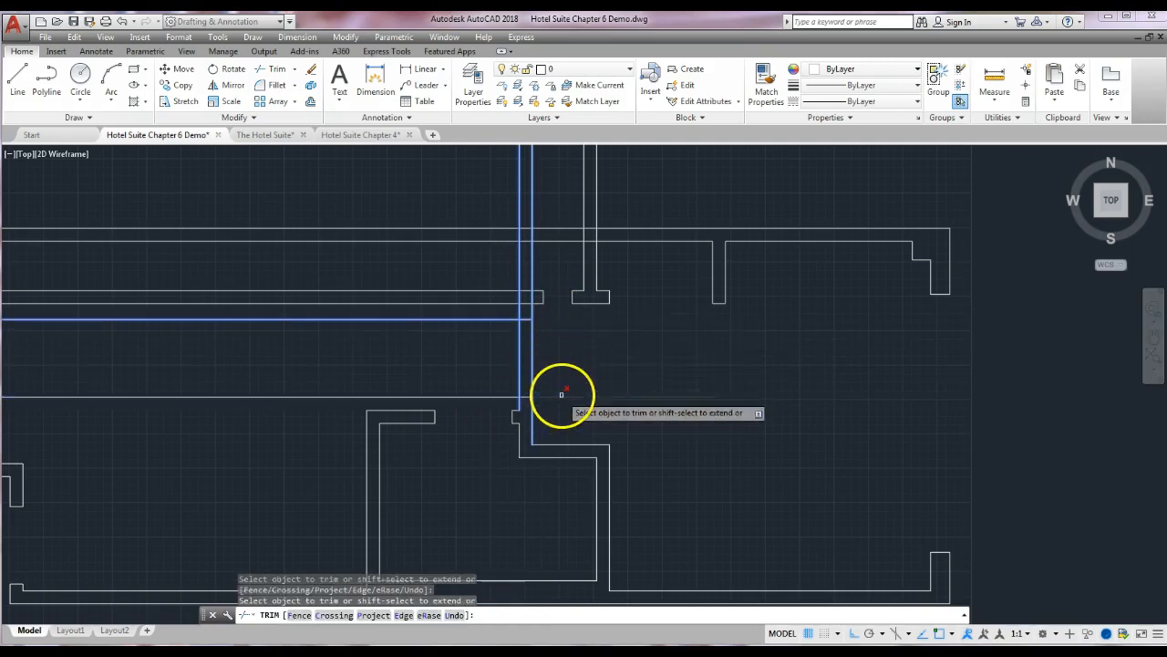
left_click(476, 396)
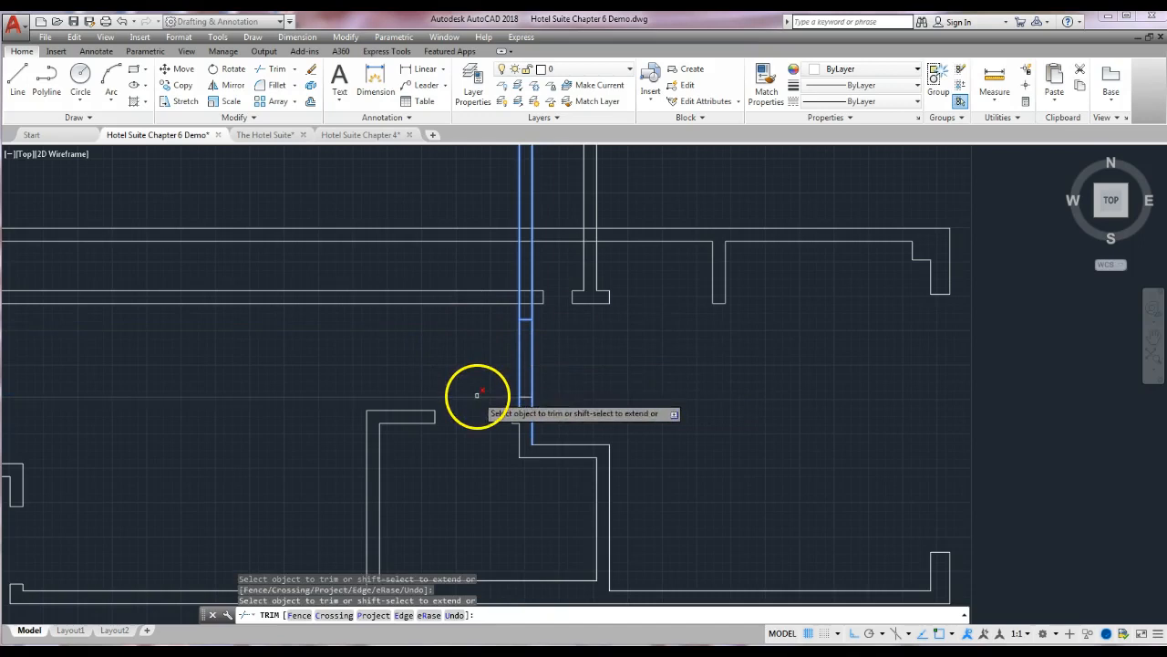
left_click(518, 348)
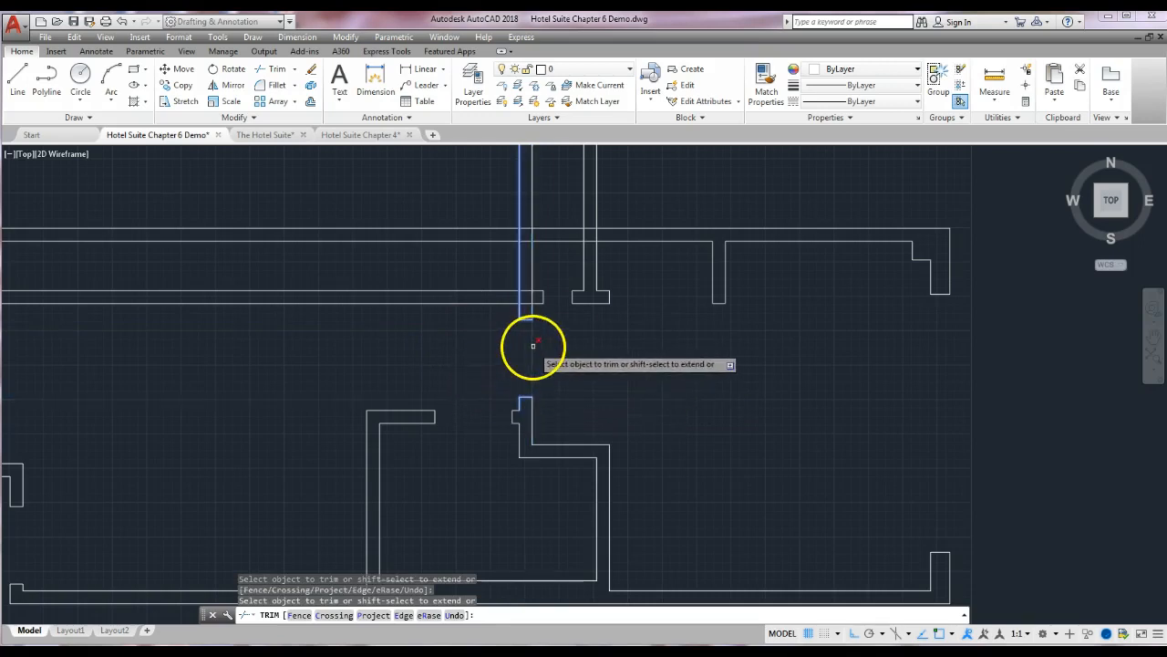
right_click(569, 369)
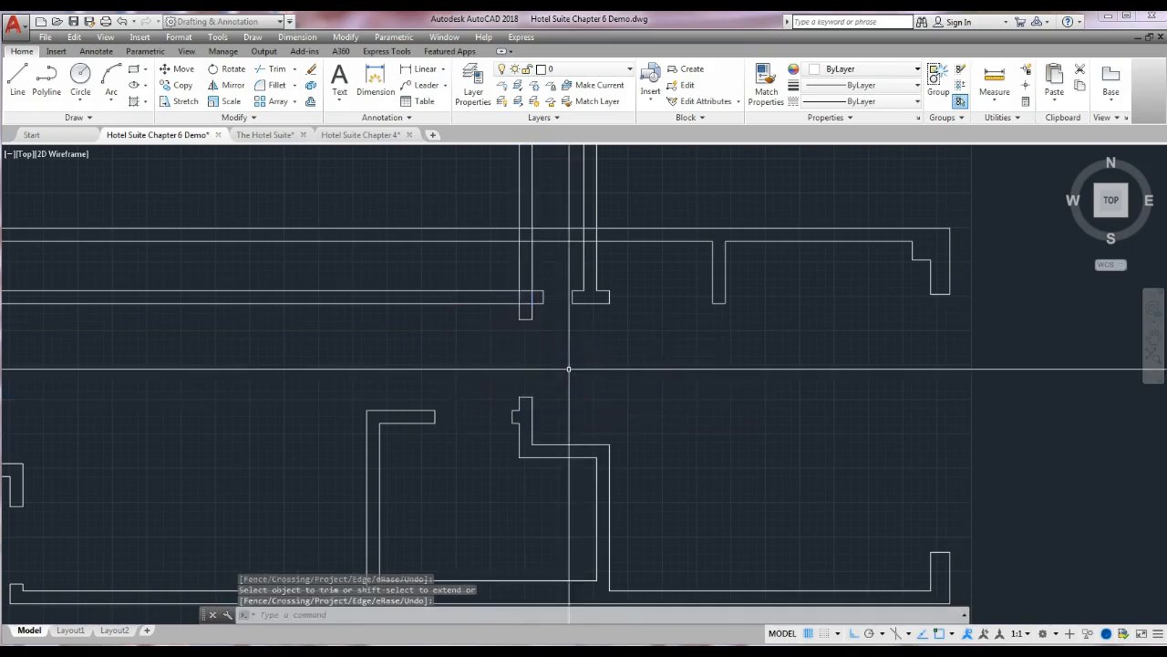
Step: Trim off the four vertical closet partition lines where they extend above the upper horizontal wall's outer line
scroll(568, 369, "down", 5)
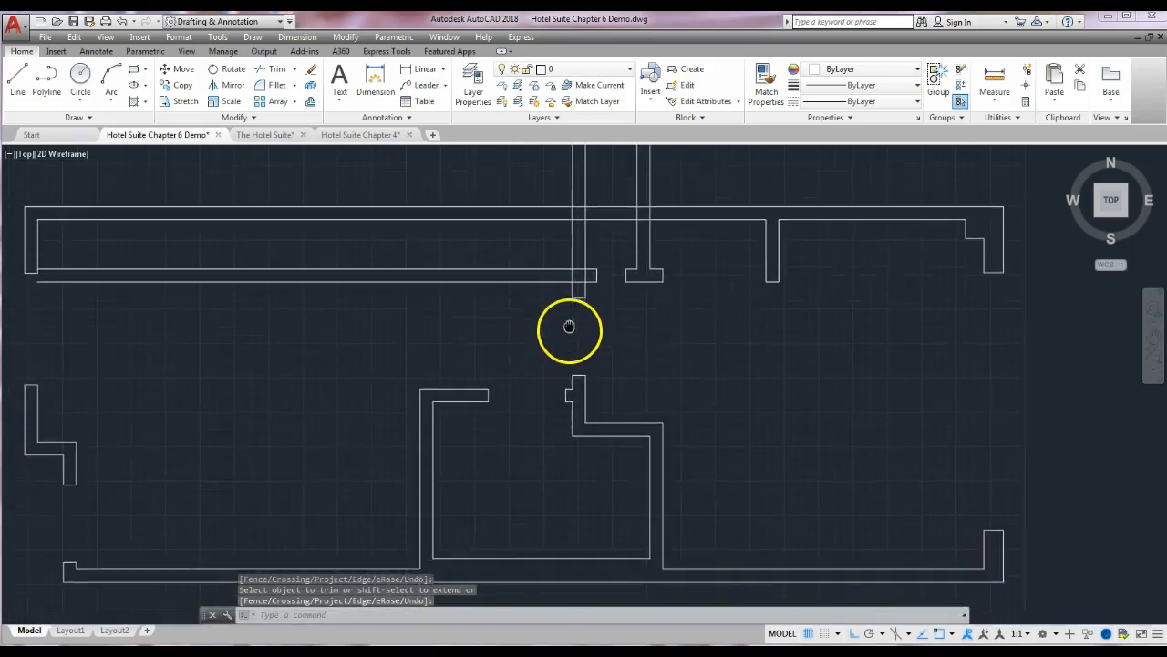
scroll(569, 343, "down", 3)
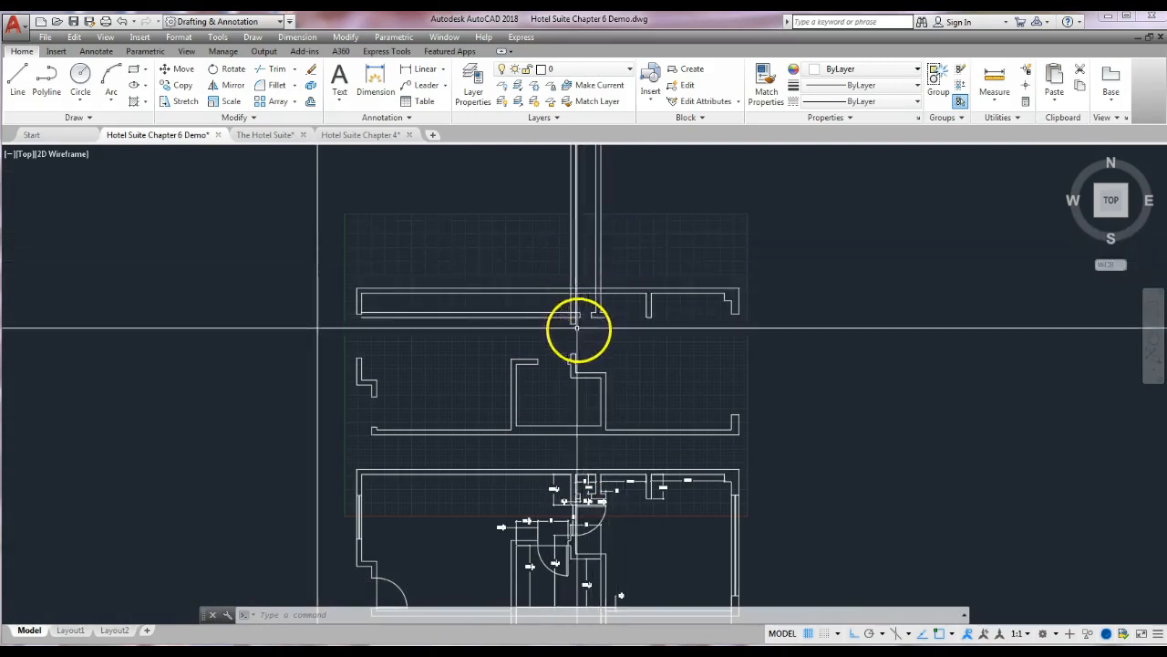
scroll(572, 306, "up", 2)
scroll(571, 306, "up", 4)
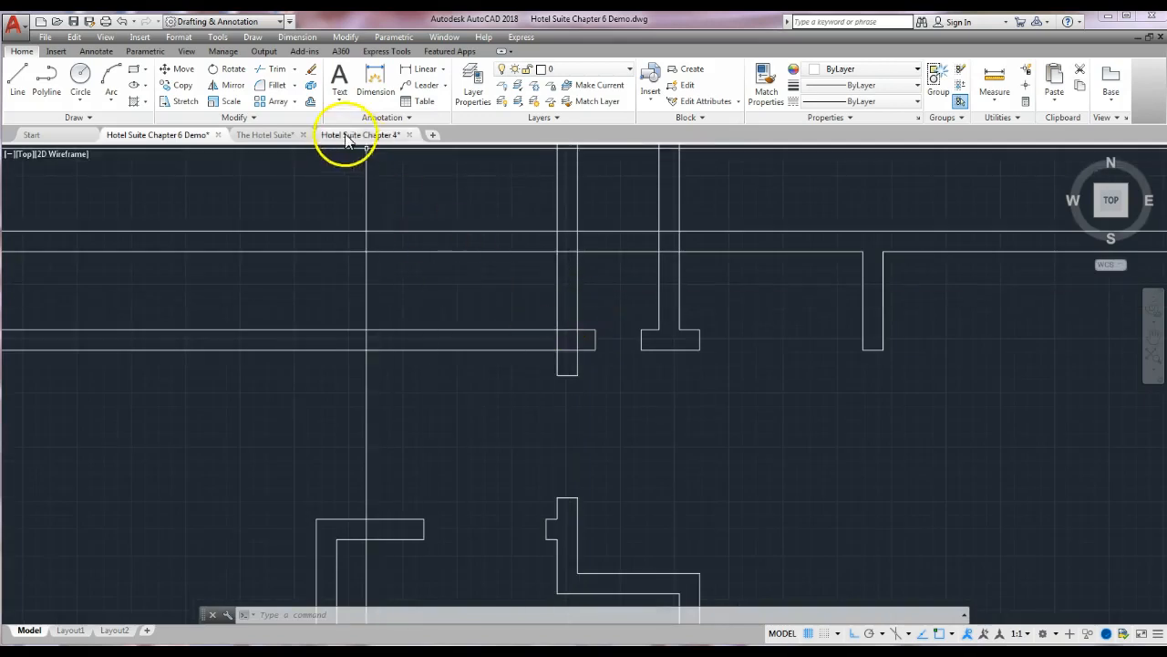
left_click(276, 70)
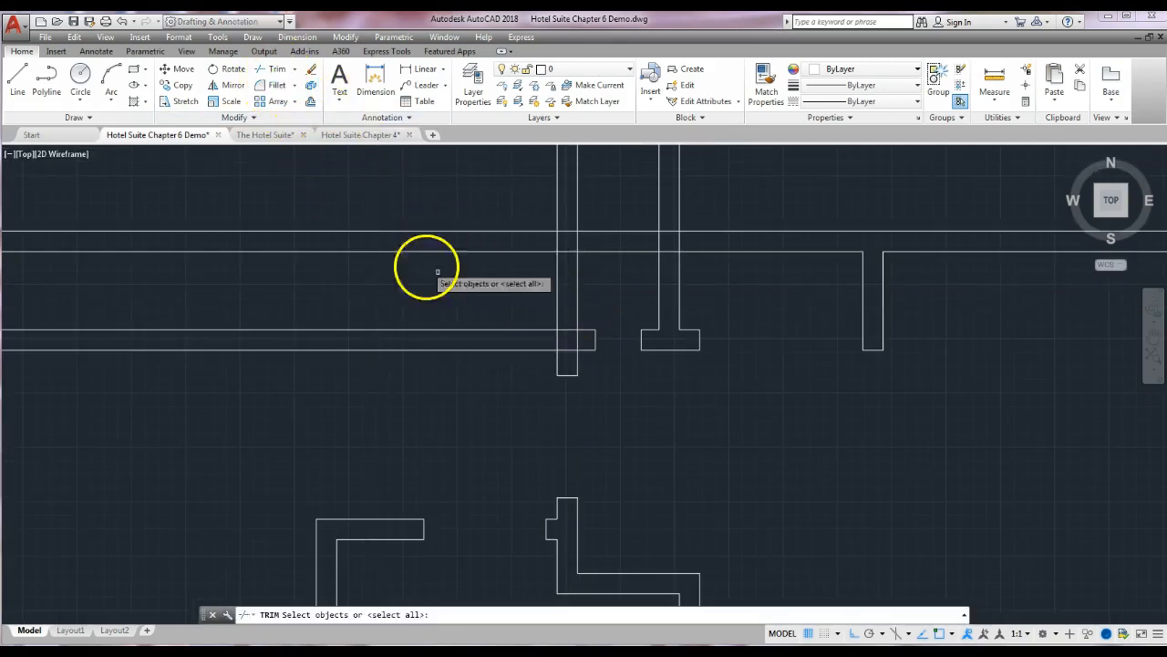
left_click(754, 194)
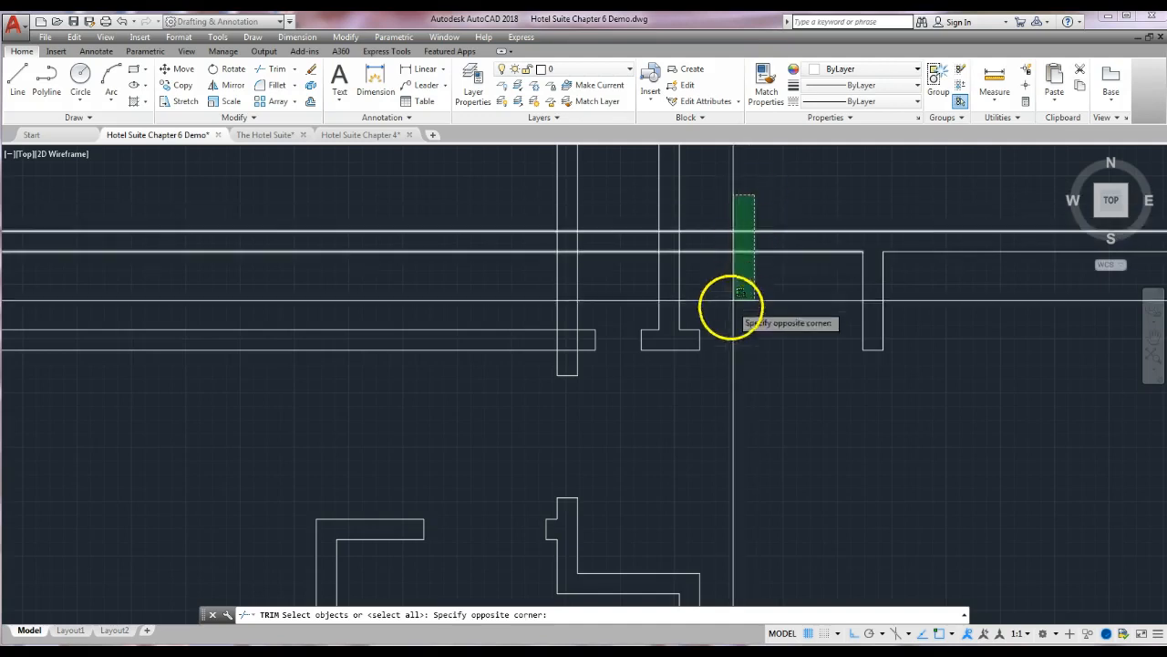
left_click(483, 398)
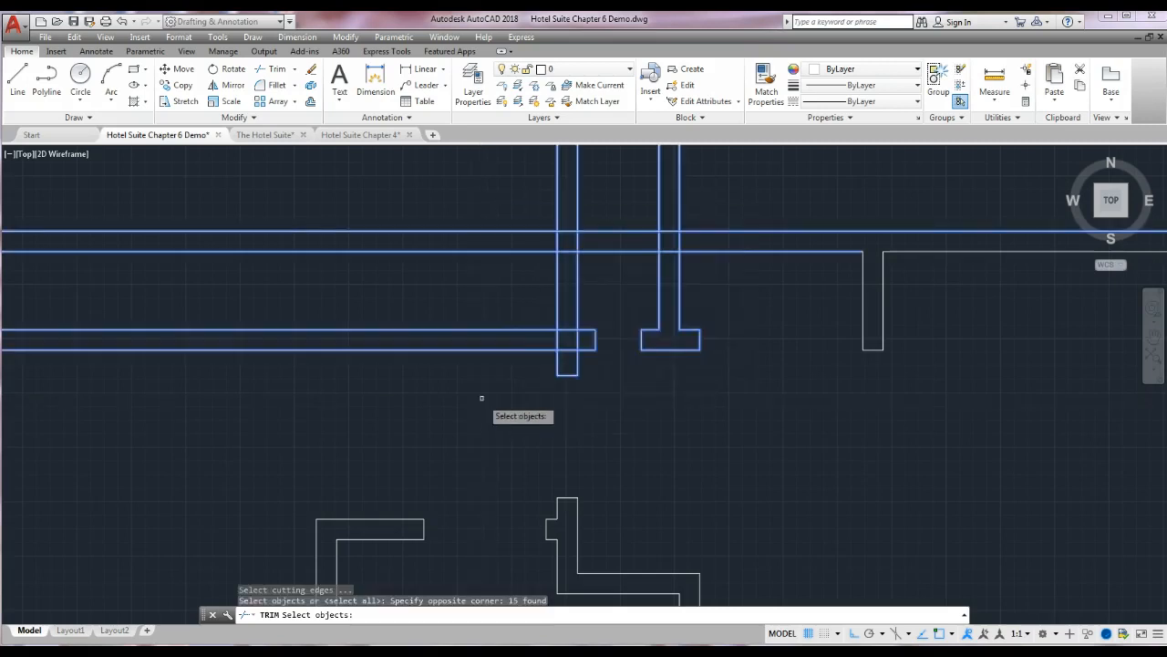
left_click(679, 180)
key("Return")
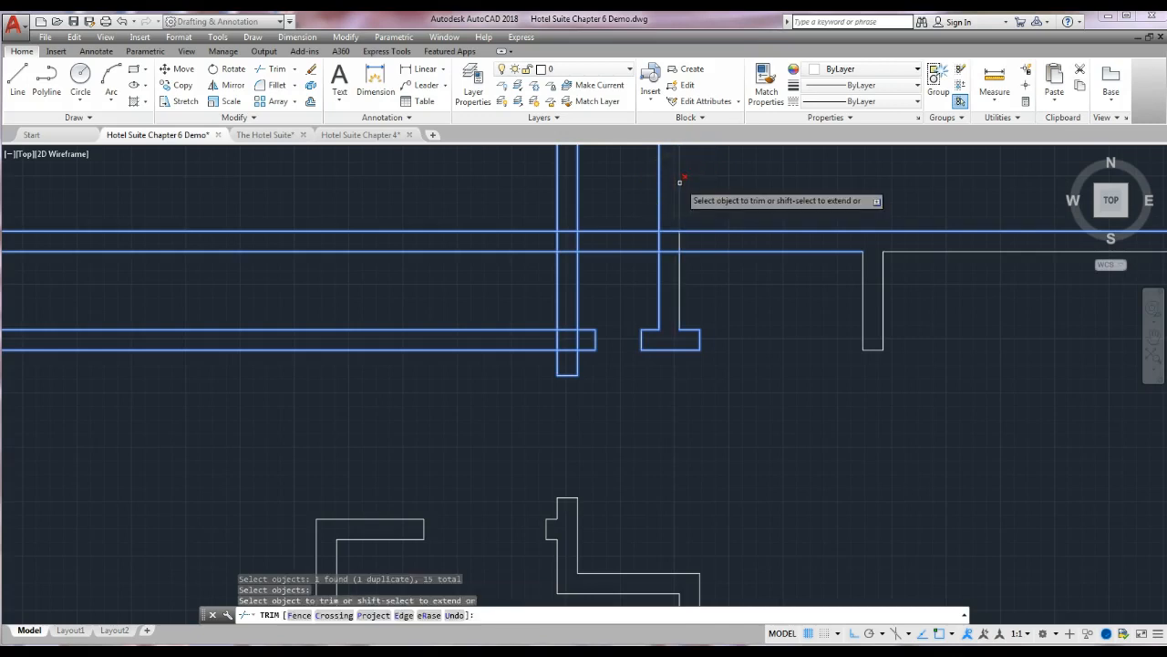
left_click(659, 196)
left_click(577, 196)
left_click(557, 199)
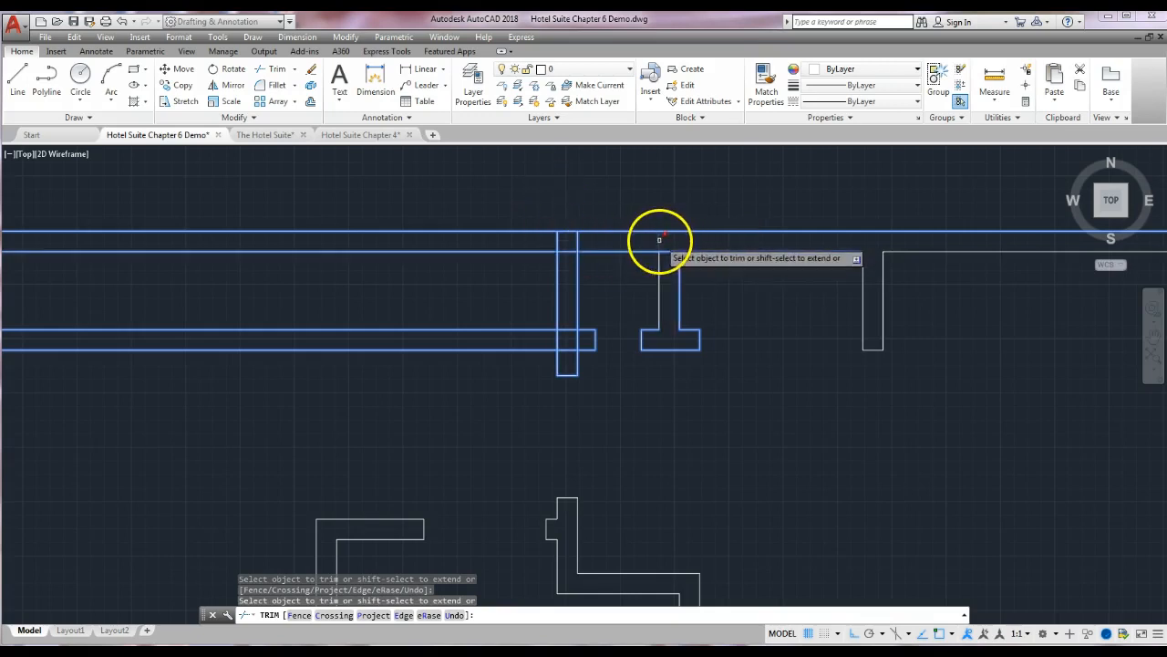
Step: Trim the leftover segments at the closet wall junctions, including the closet front wall lines running left past the partition
left_click(660, 240)
left_click(579, 241)
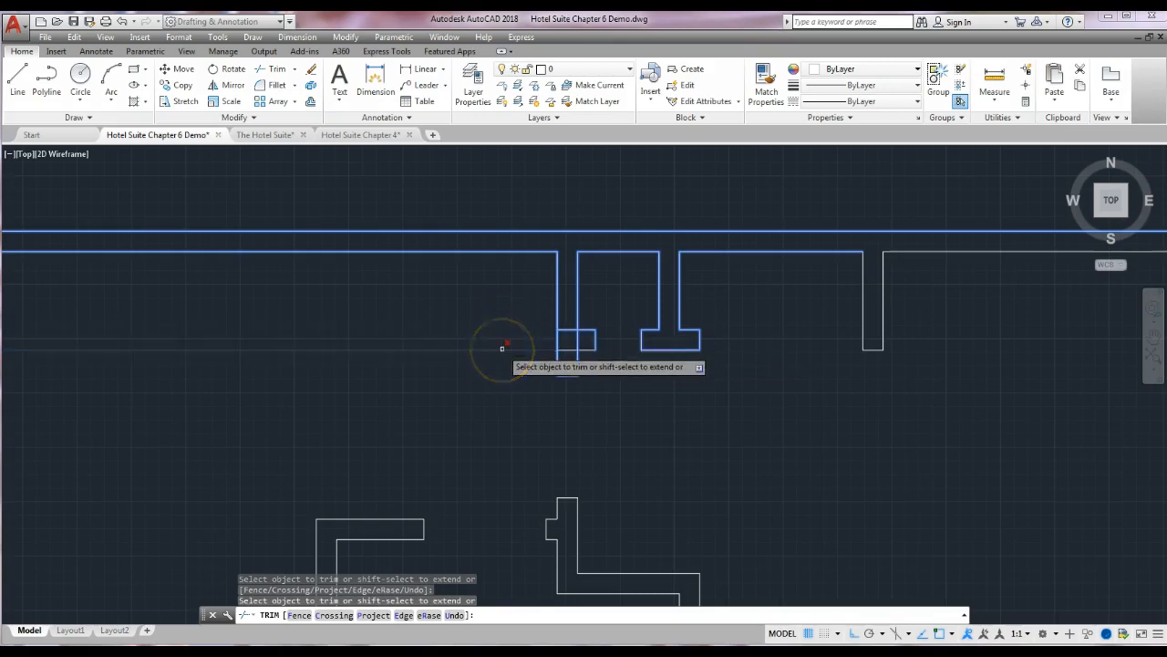
left_click(502, 348)
left_click(568, 330)
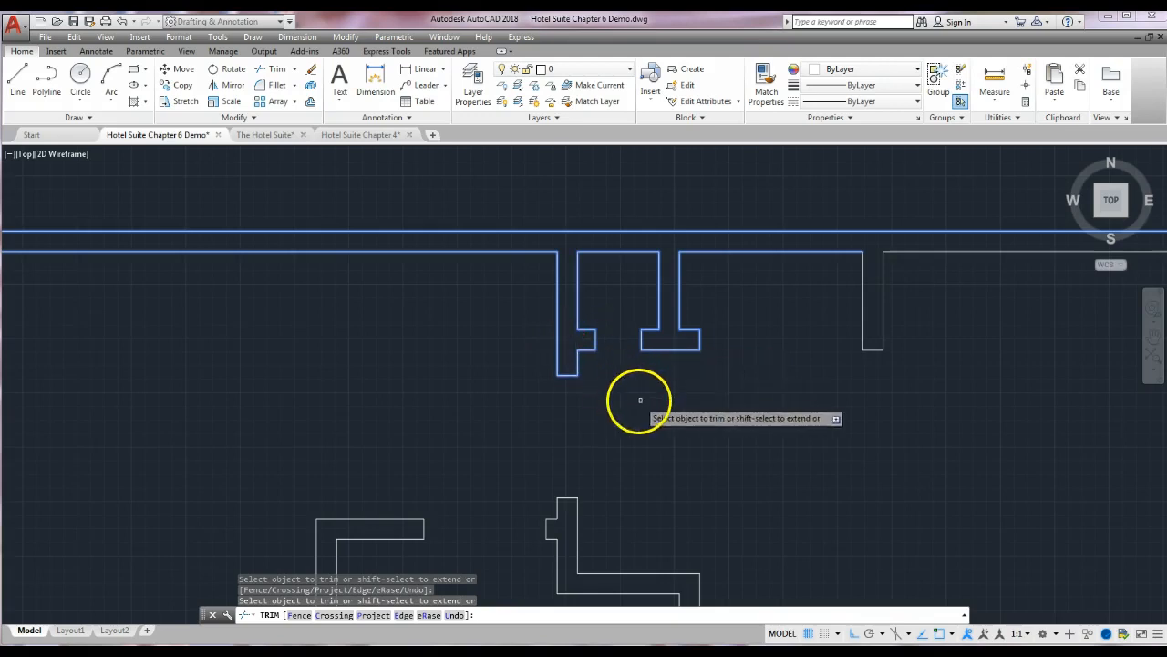
key("Return")
Step: Check the running object snaps and draw a vertical line across the left exterior wall's window opening, between the wall ends' midpoints
scroll(702, 416, "down", 4)
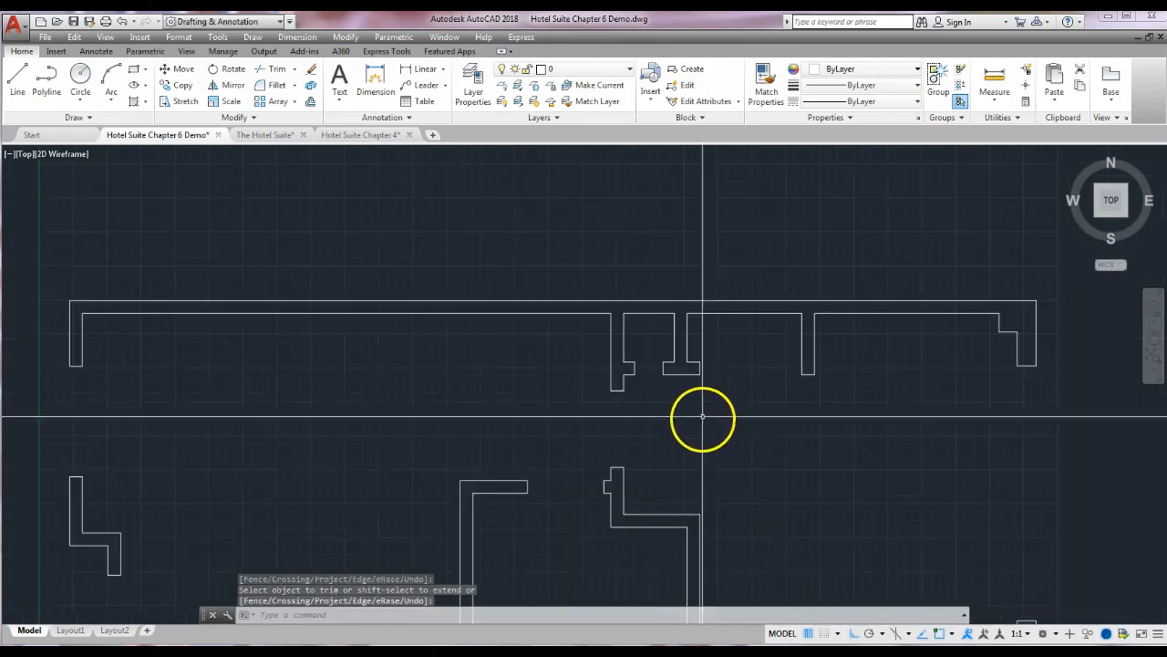
middle_click_drag(698, 373, 667, 327)
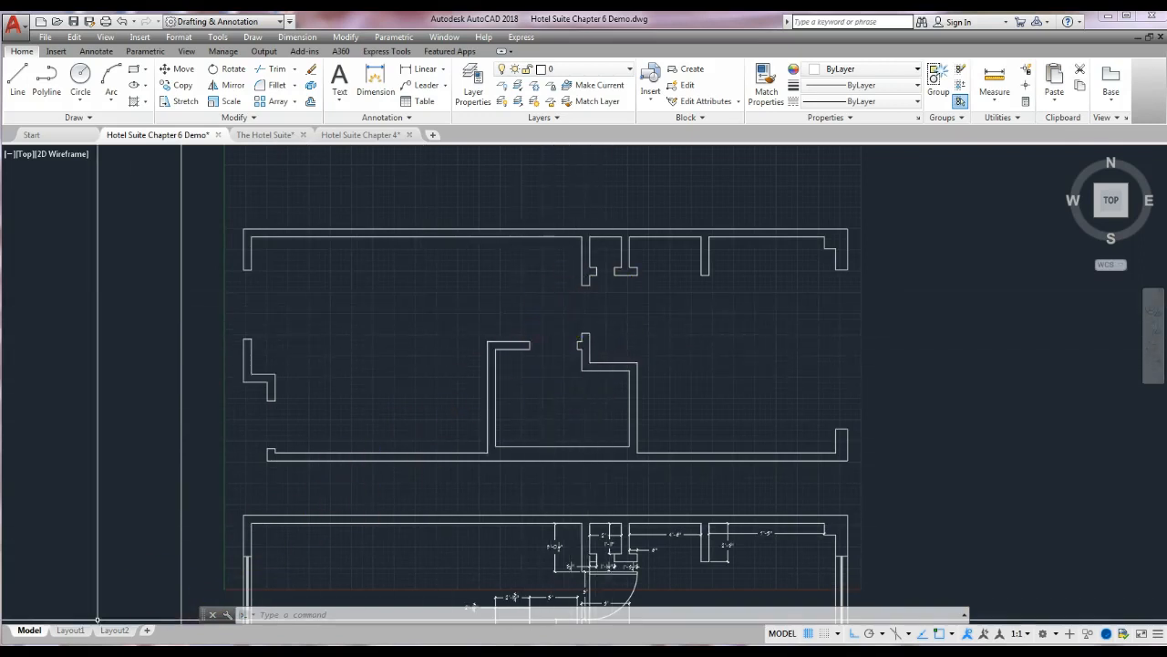
left_click(212, 498)
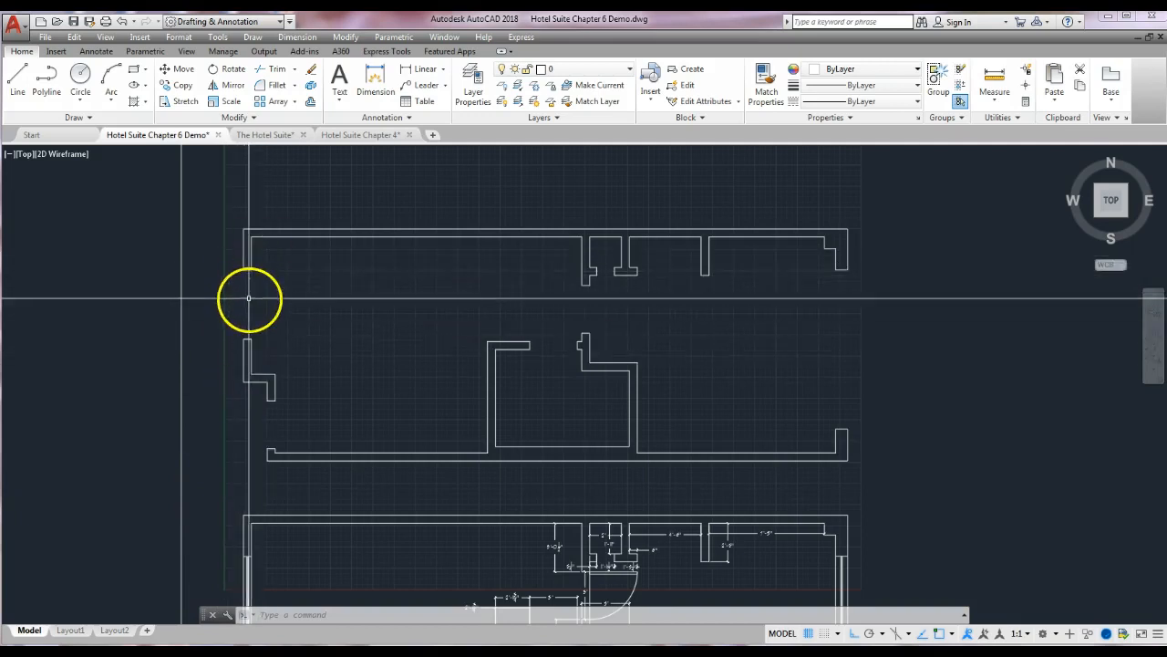
scroll(247, 294, "up", 2)
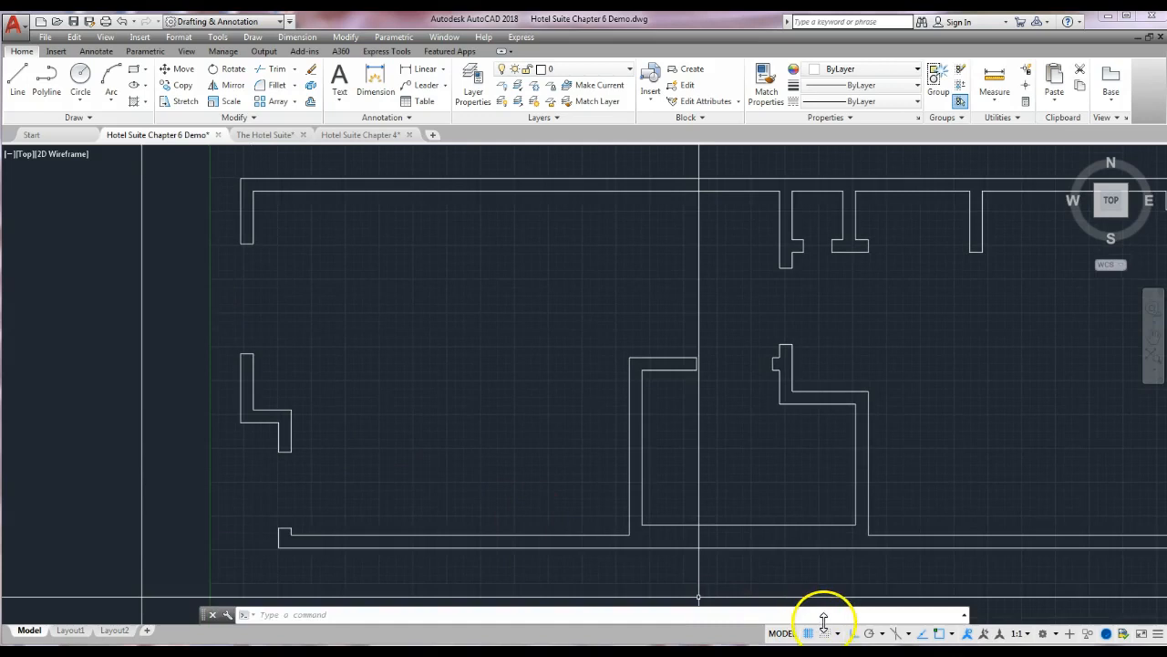
left_click(952, 634)
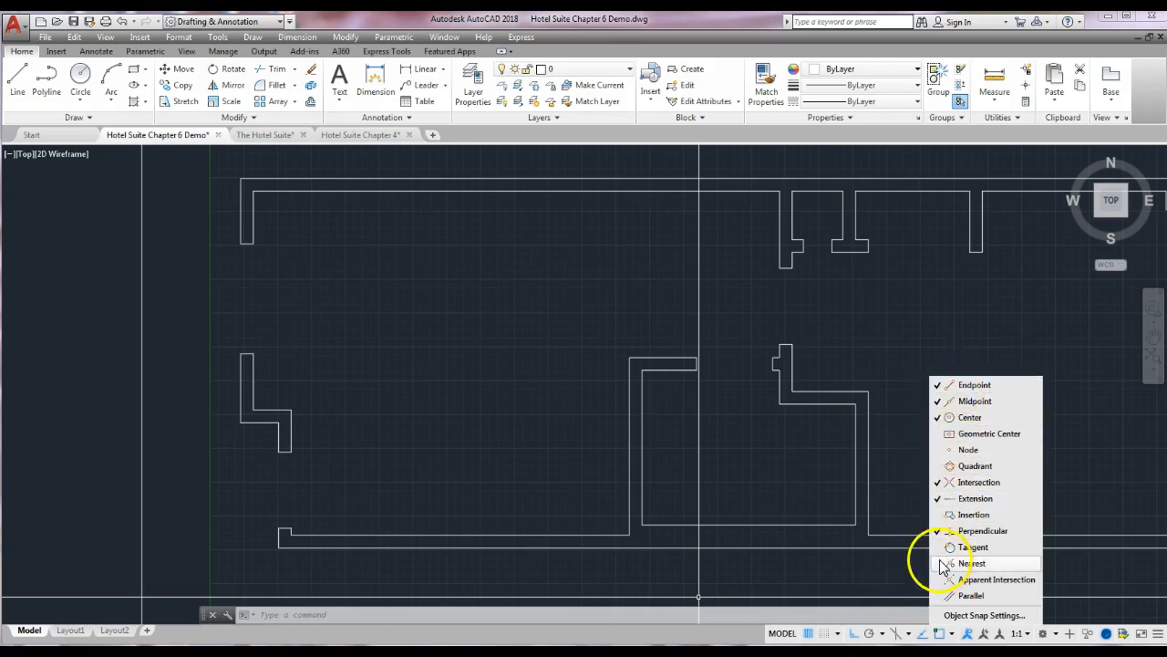
left_click(887, 577)
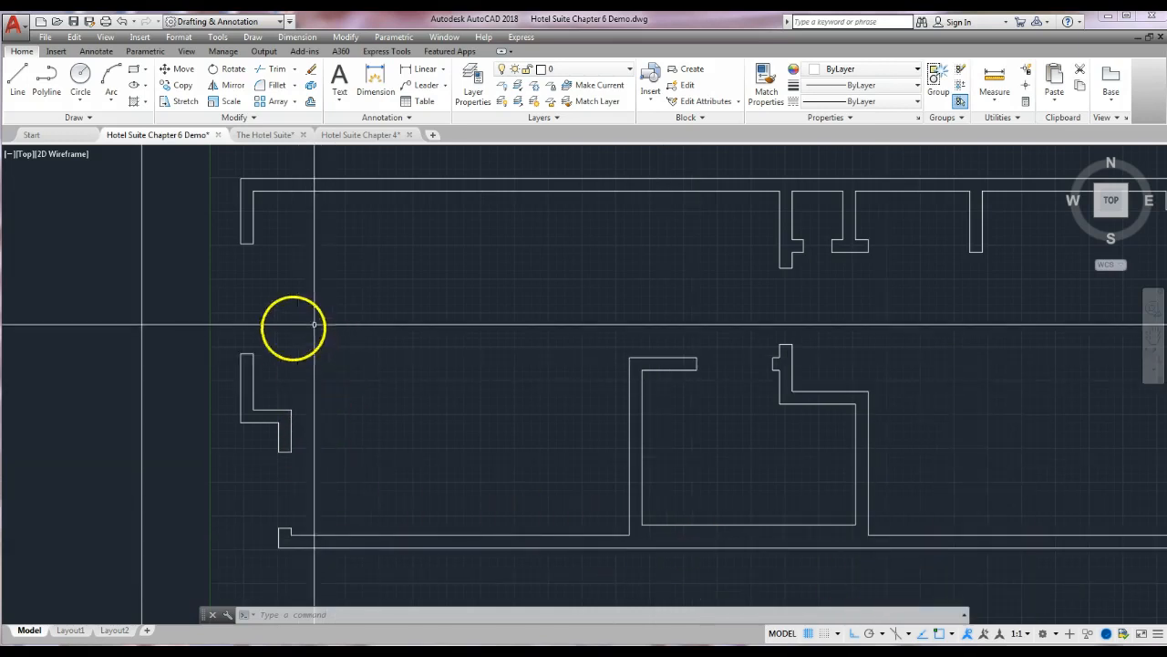
left_click(18, 82)
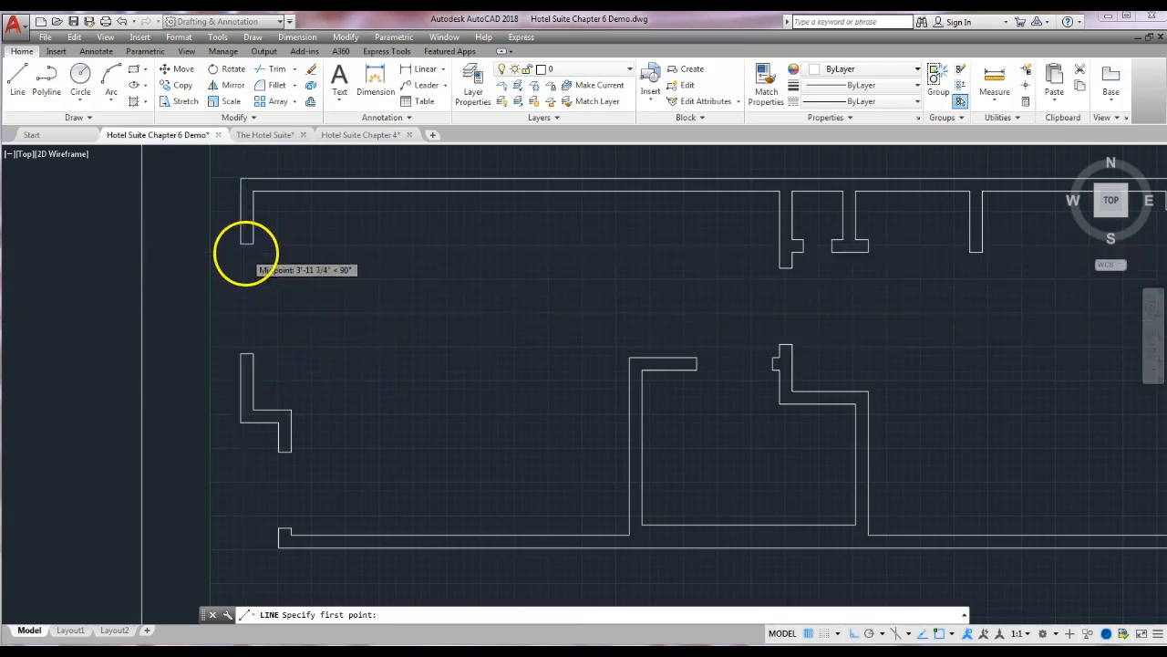
scroll(246, 253, "up", 2)
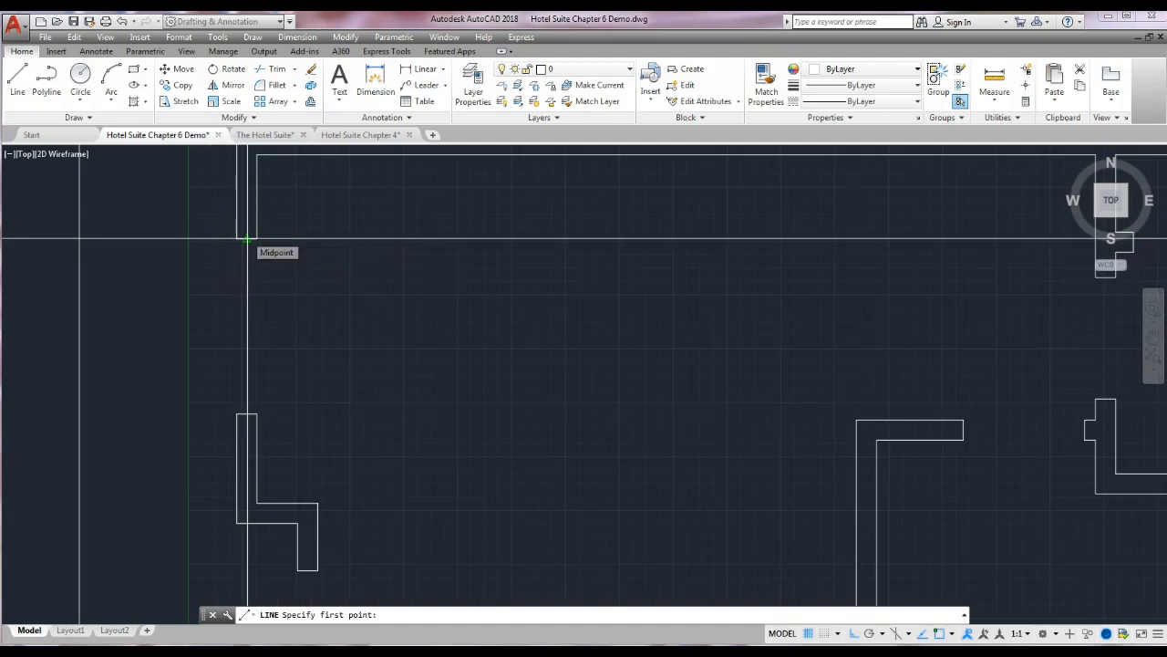
left_click(246, 239)
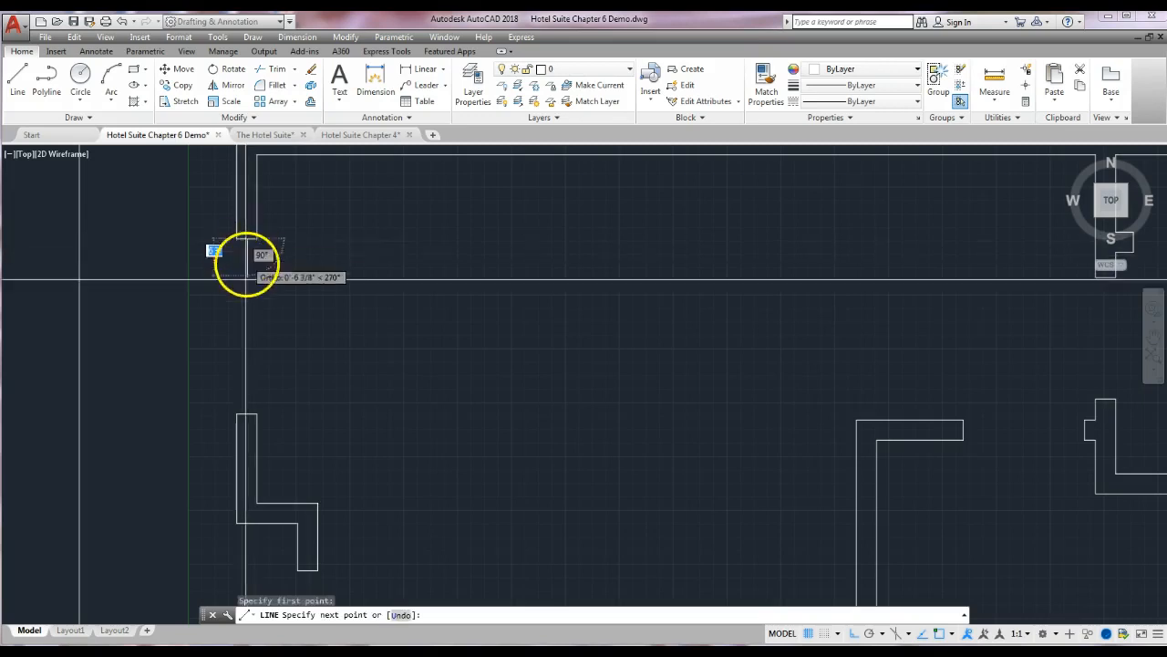
left_click(246, 415)
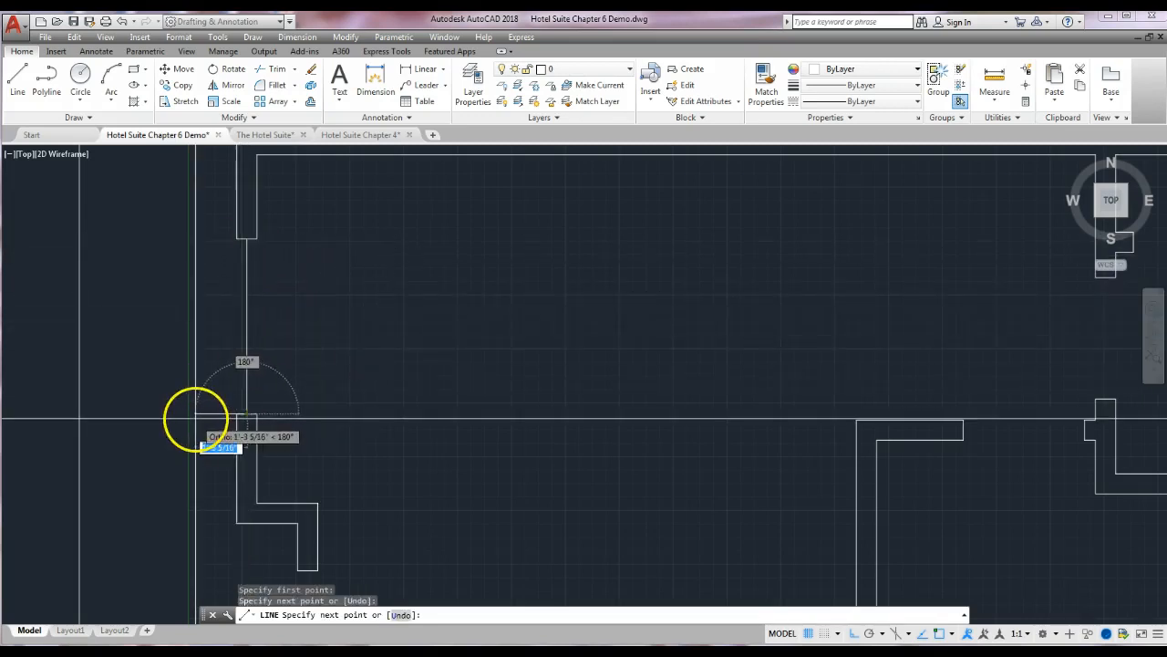
key("Return")
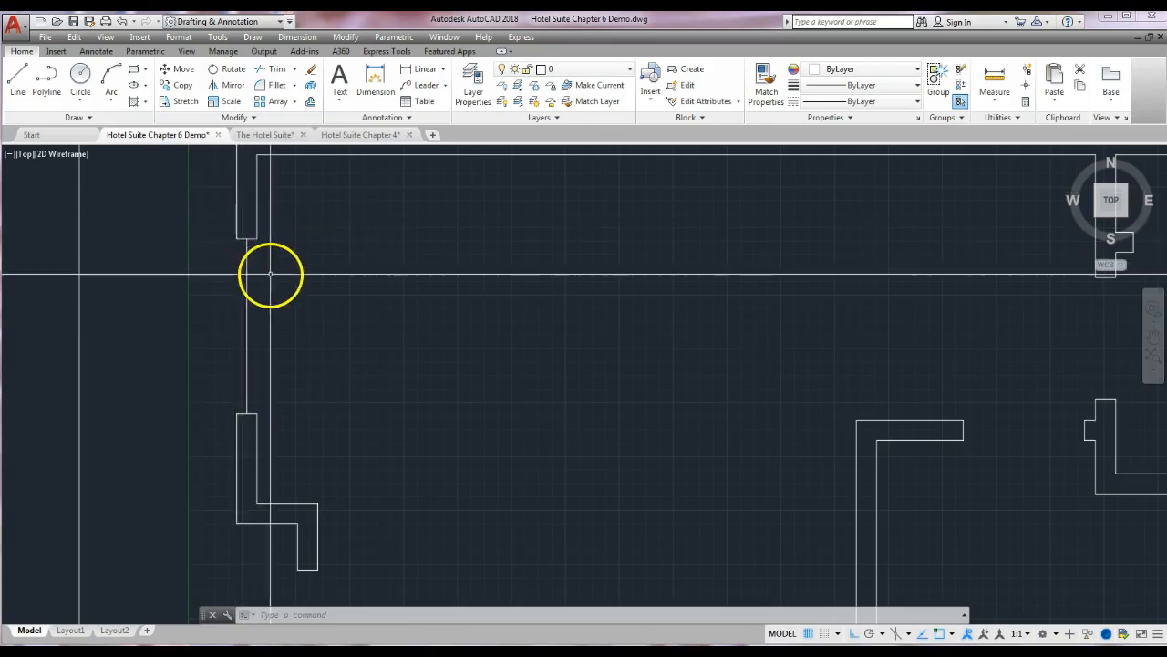
Step: Offset the window's centre line 1/2" to the left and 1/2" to the right
left_click(310, 102)
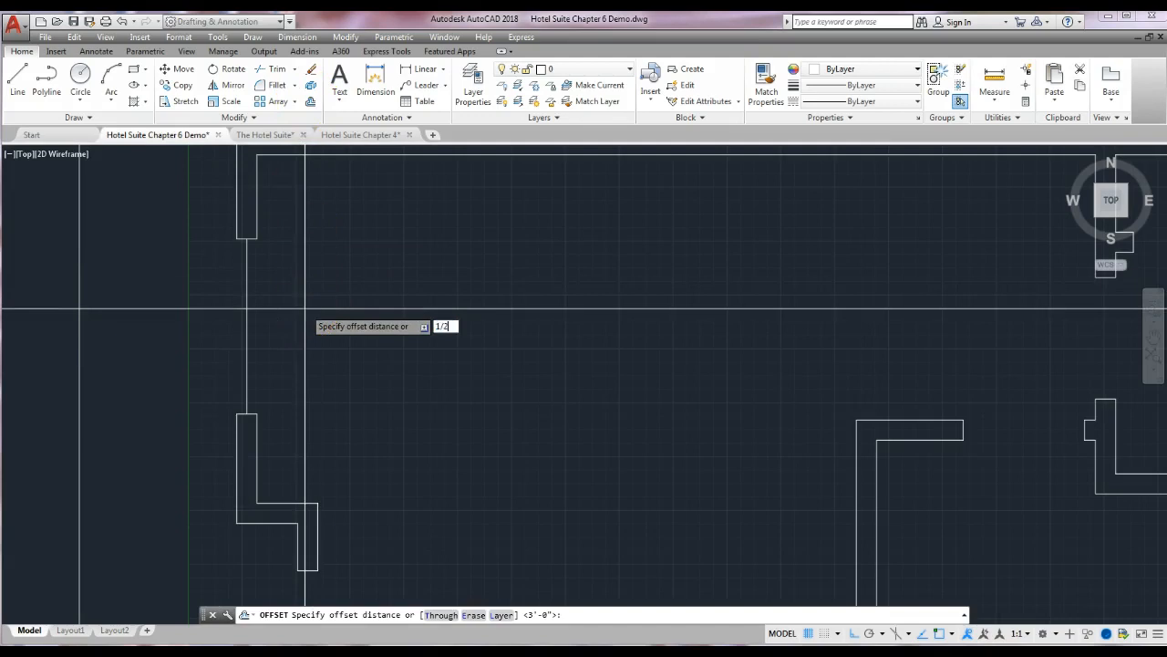
key("Return")
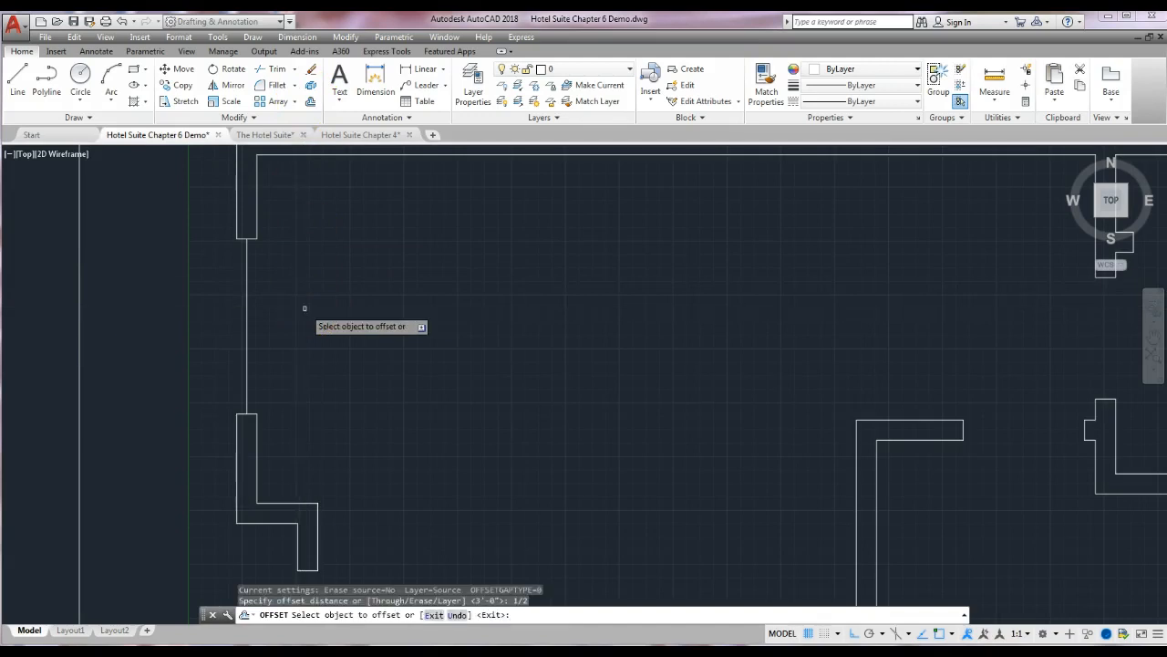
left_click(246, 309)
left_click(115, 300)
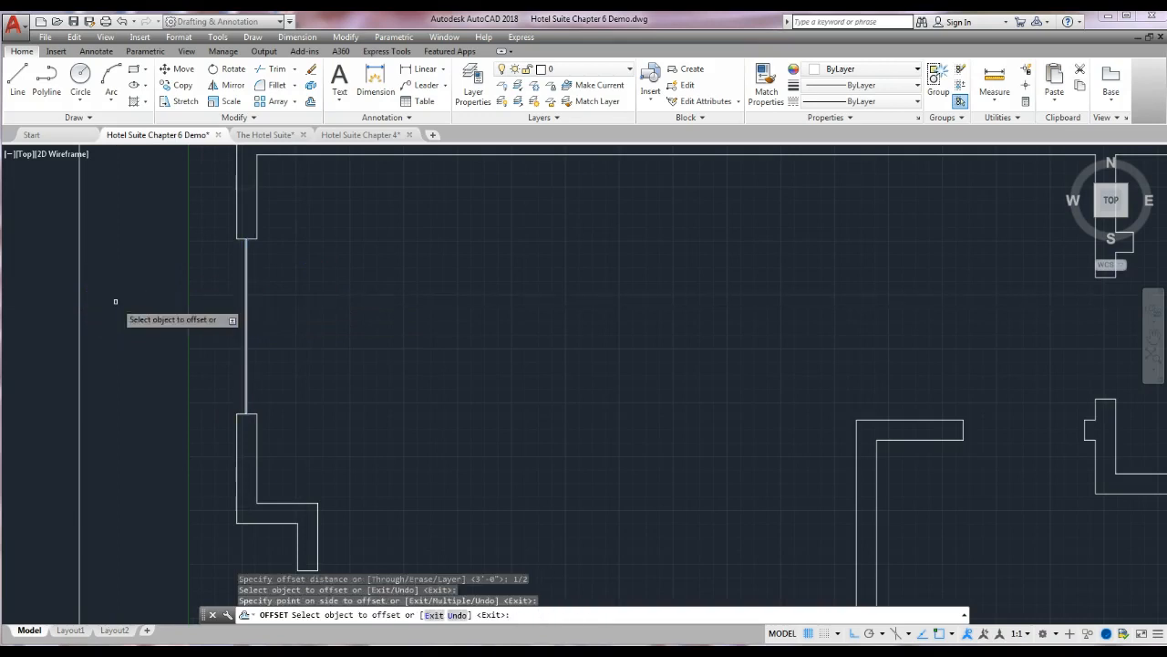
scroll(244, 305, "up", 5)
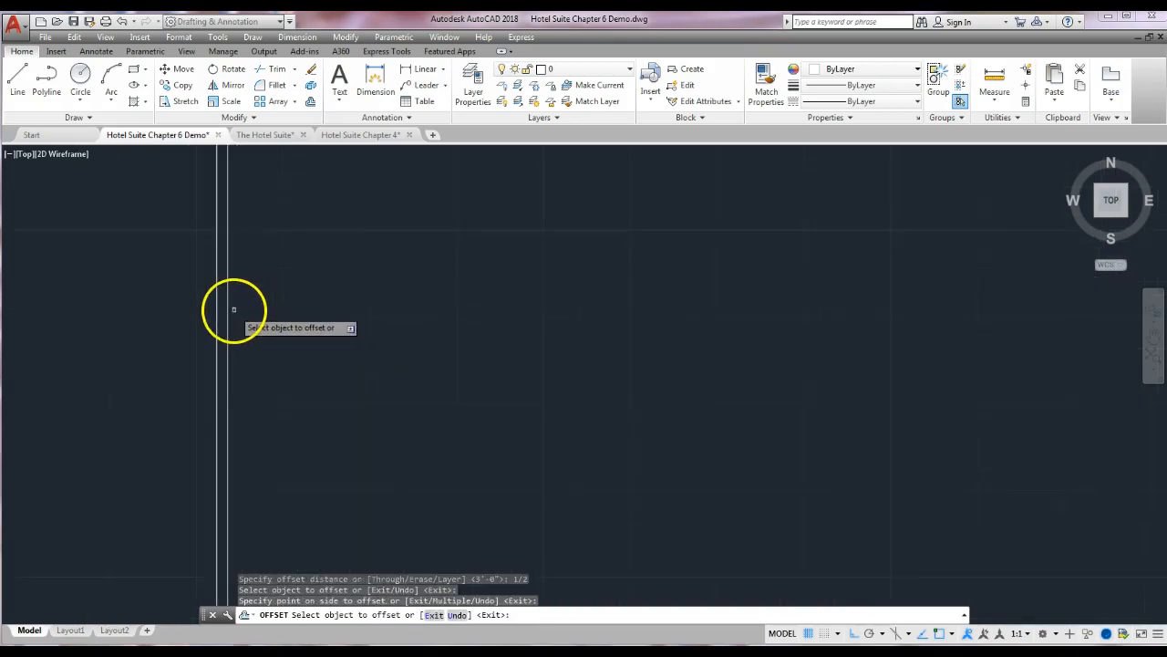
left_click(228, 311)
left_click(675, 316)
scroll(492, 332, "down", 4)
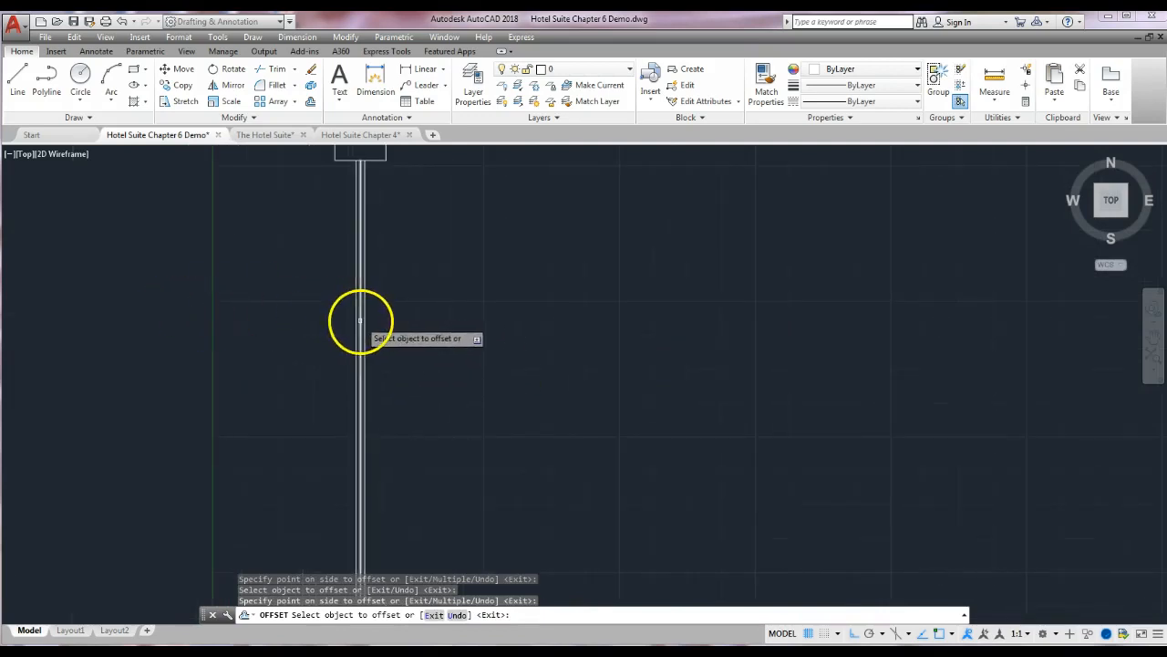
Step: Erase the centre line between the two offset lines of the left exterior wall's window
scroll(374, 274, "up", 4)
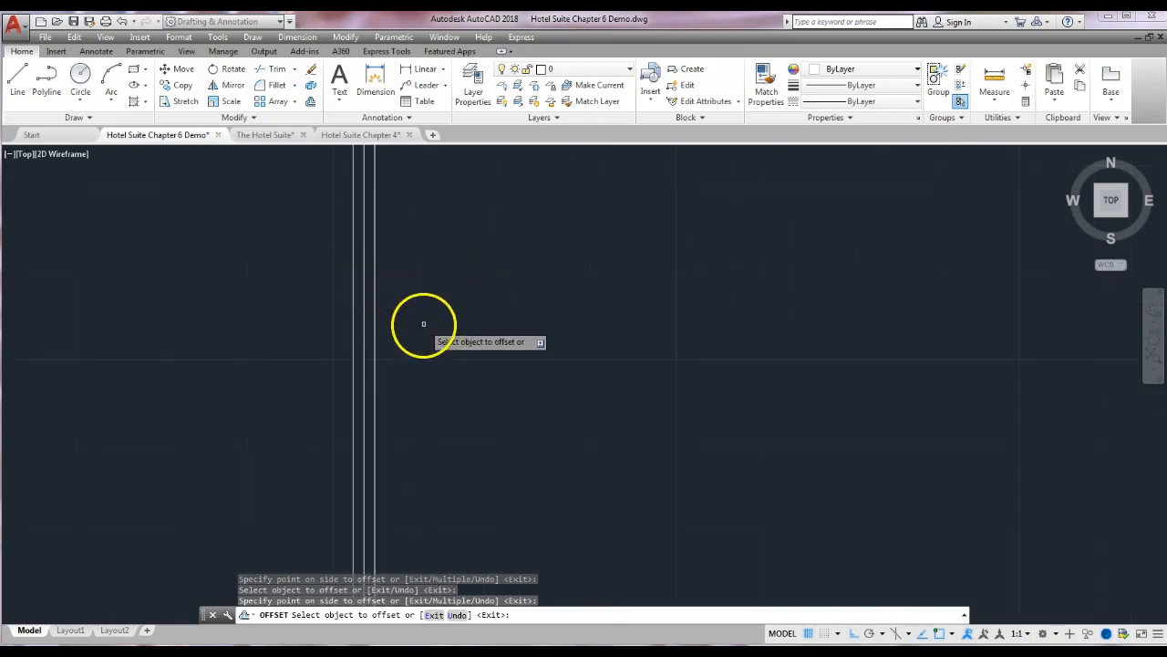
scroll(397, 211, "down", 3)
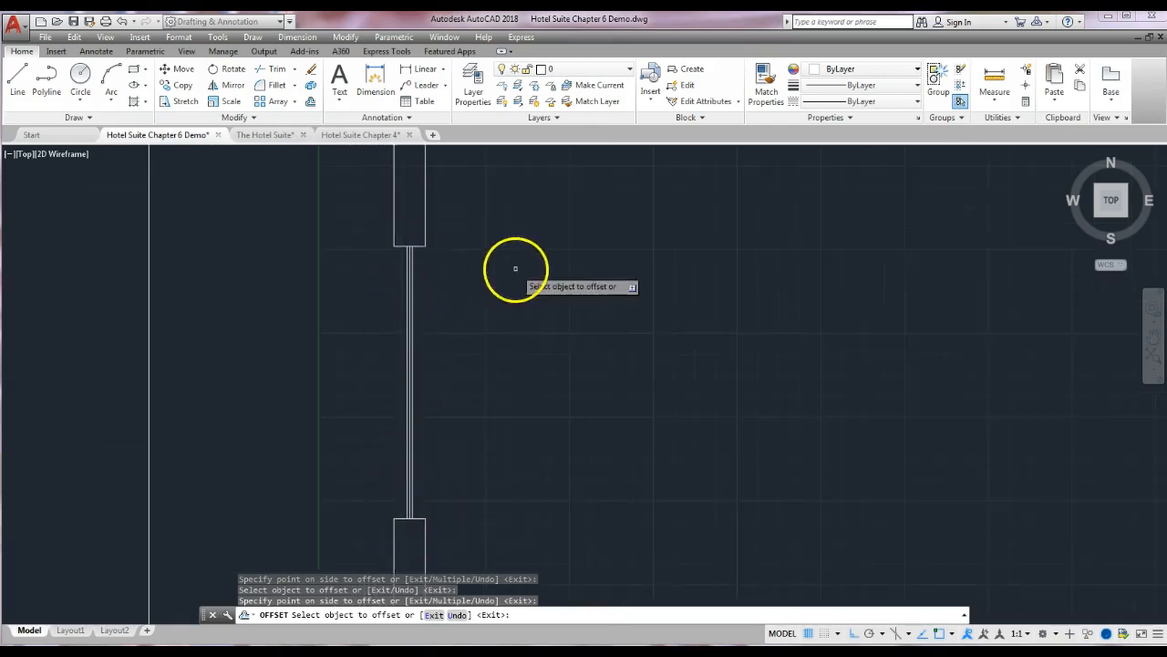
left_click(311, 73)
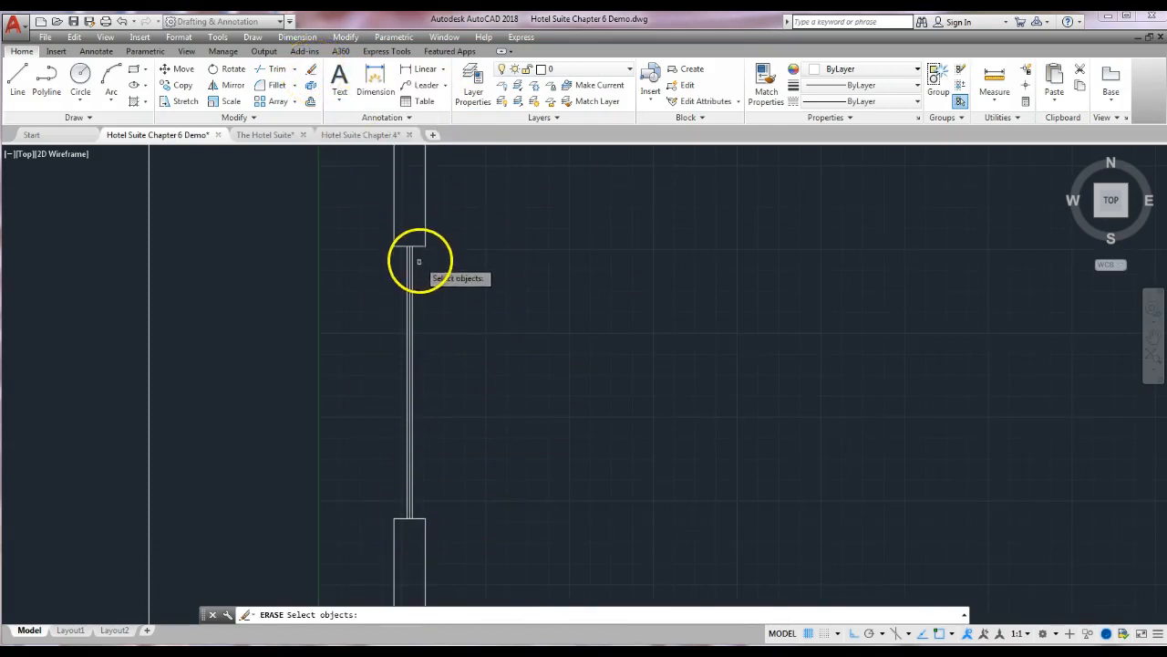
scroll(411, 263, "up", 3)
scroll(387, 266, "up", 4)
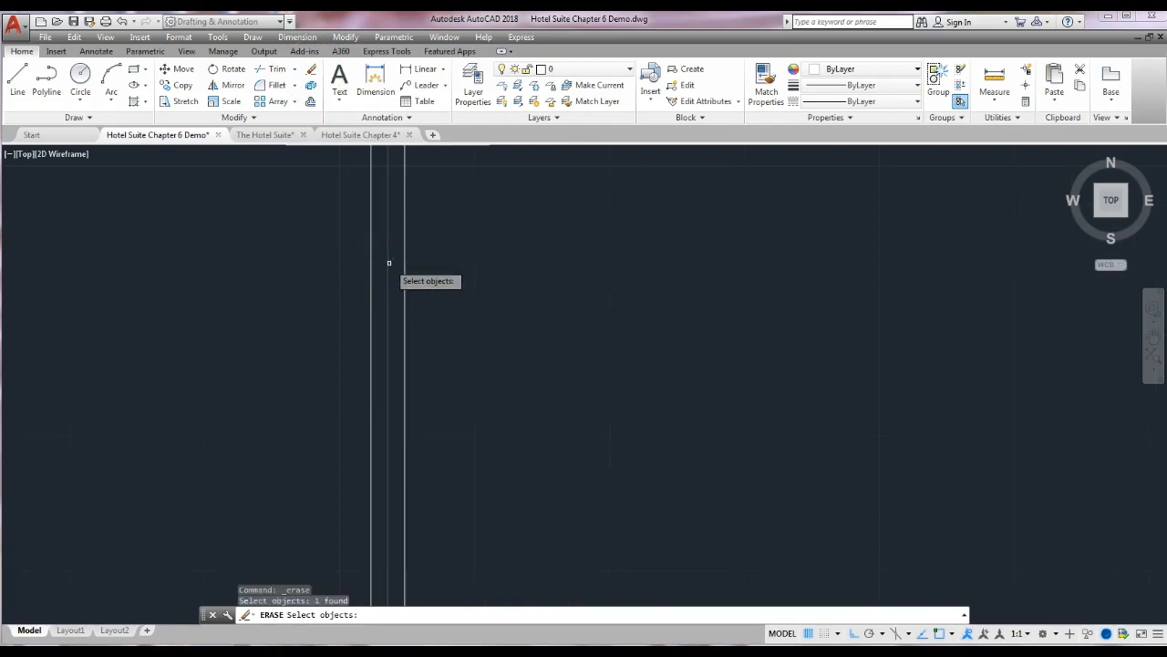
key("Return")
scroll(438, 289, "down", 5)
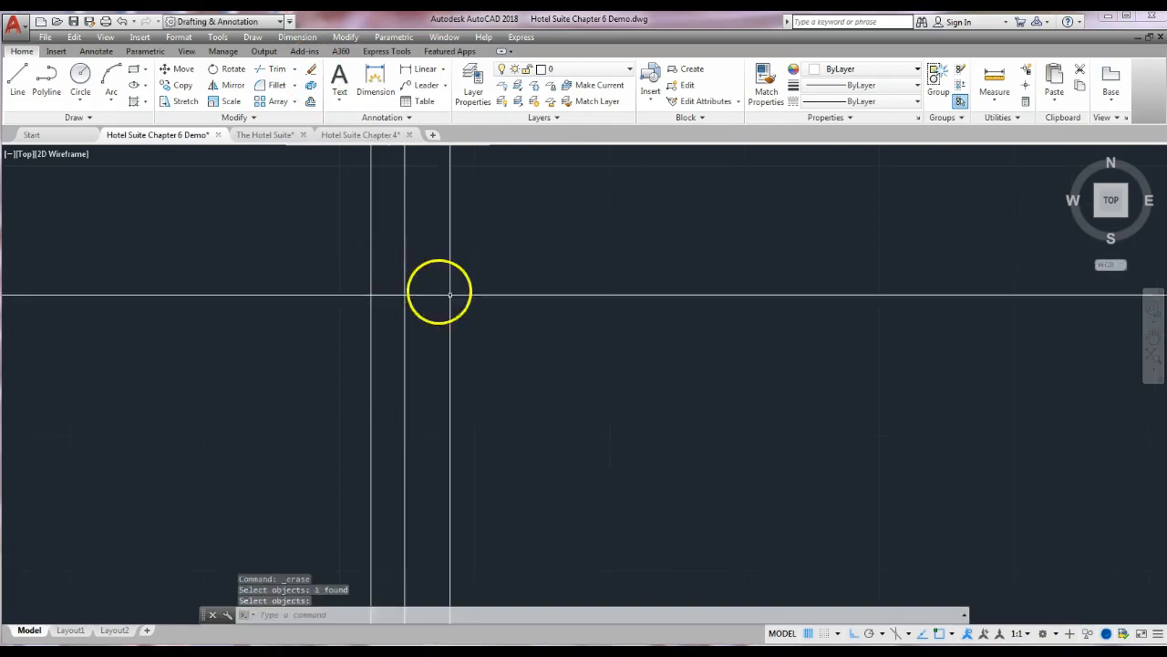
Step: Draw vertical lines across the left window opening along the wall's outer and inner faces, from corner to corner of the wall ends
middle_click_drag(498, 392, 516, 261)
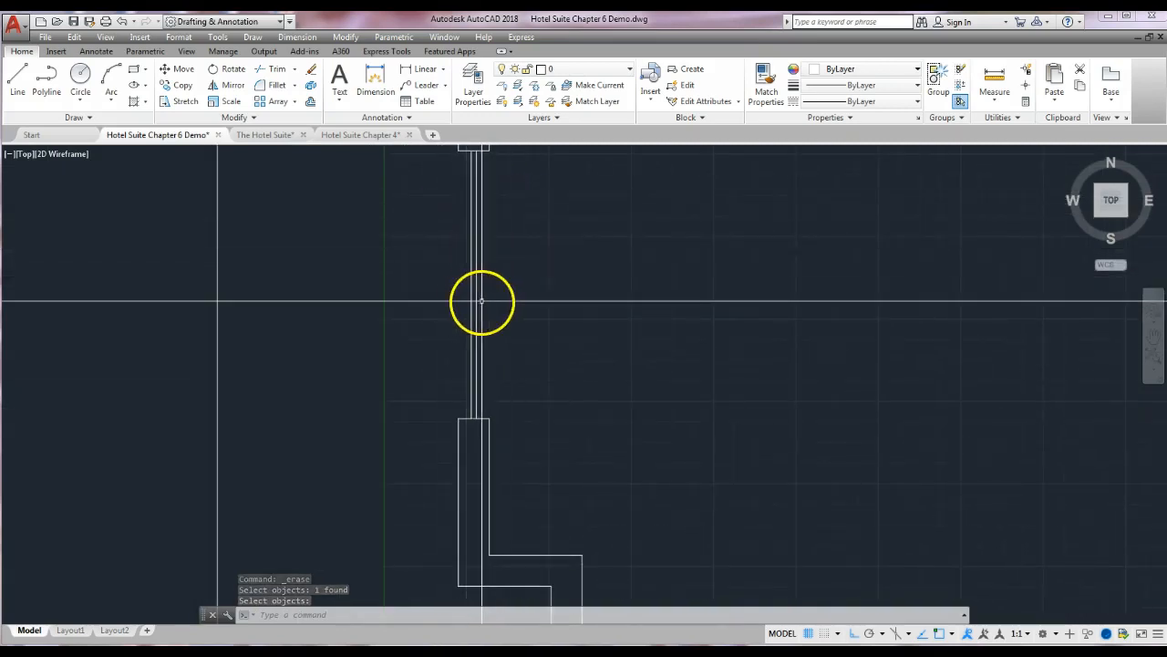
middle_click_drag(532, 350, 531, 395)
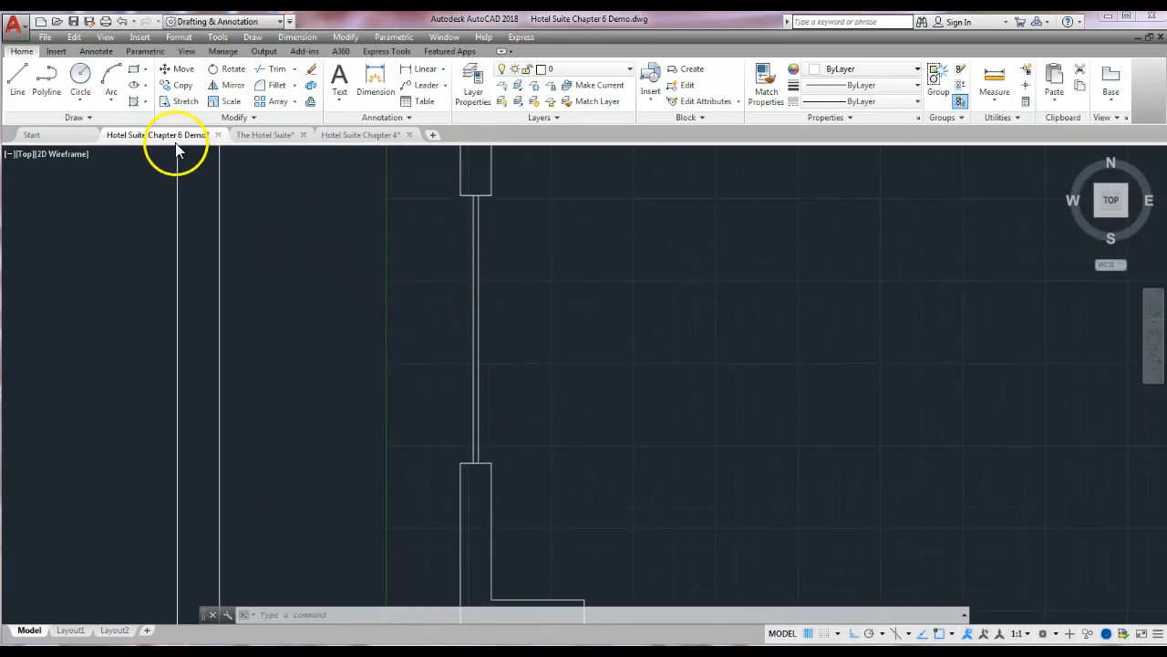
left_click(19, 80)
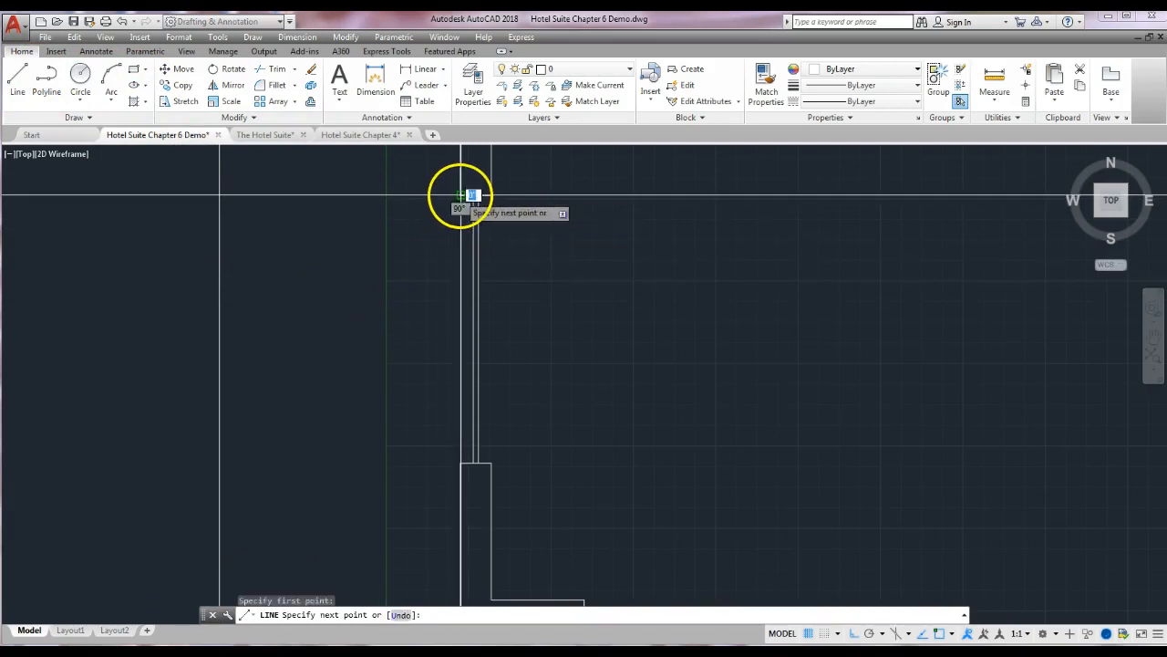
left_click(462, 465)
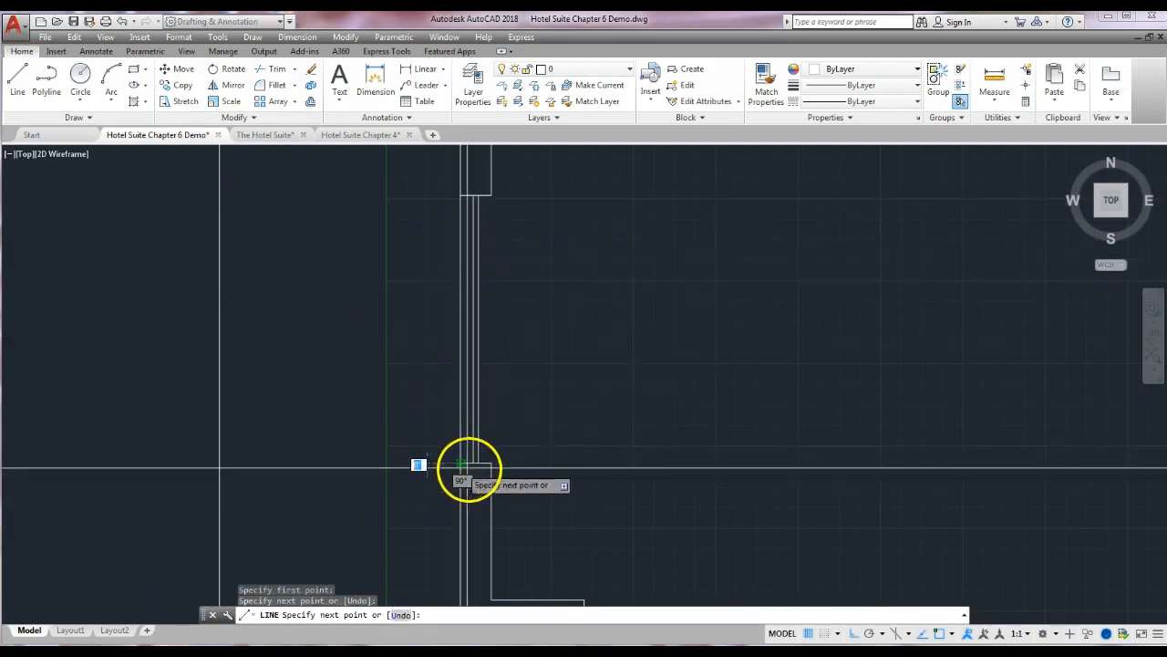
key("Return")
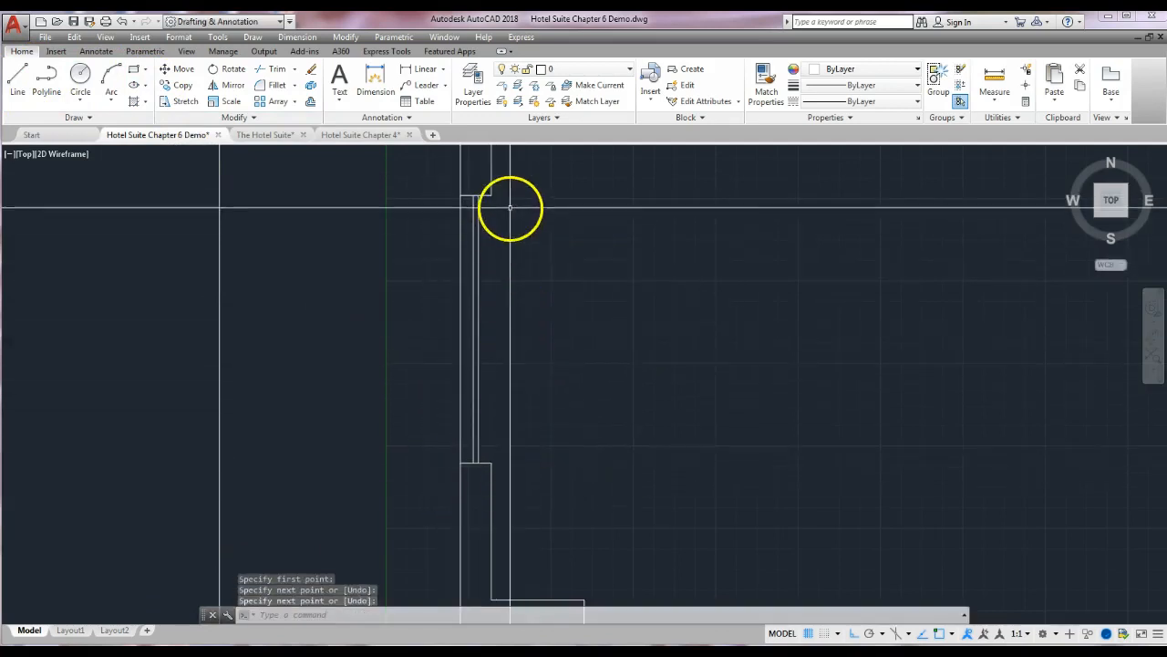
key("Return")
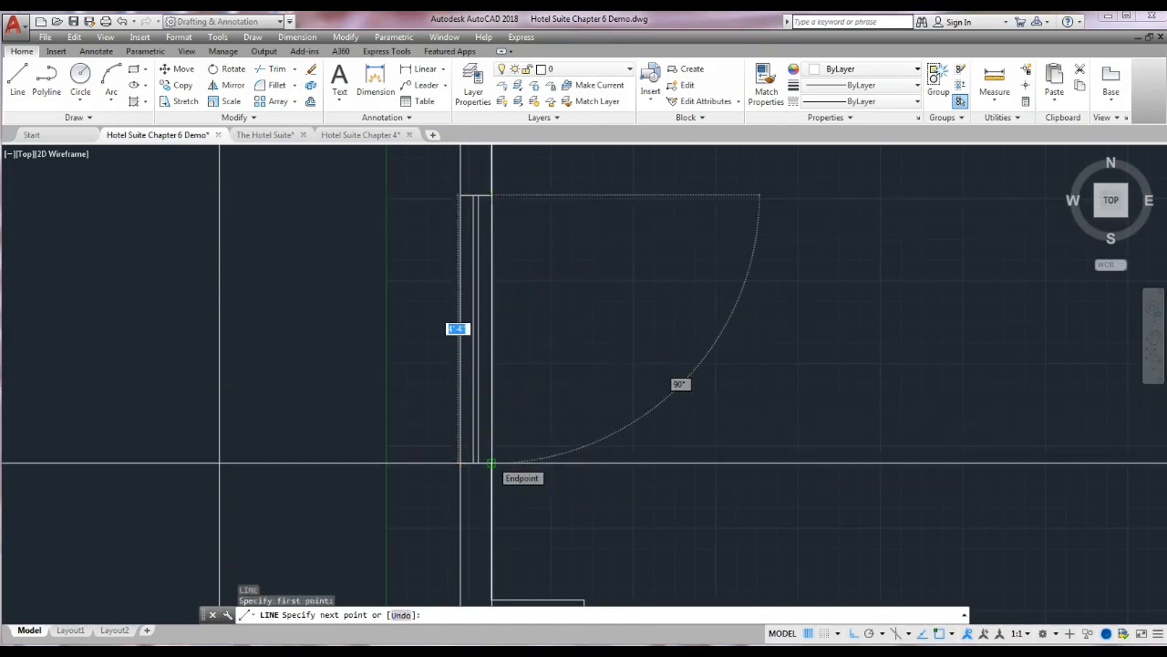
left_click(491, 463)
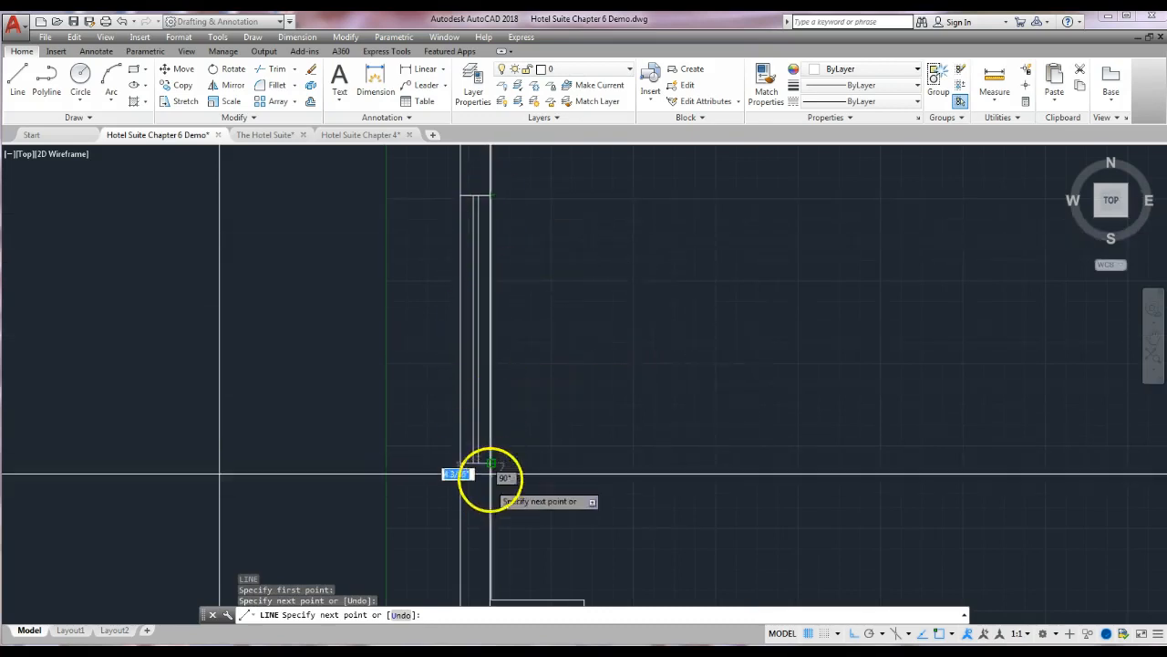
key("Return")
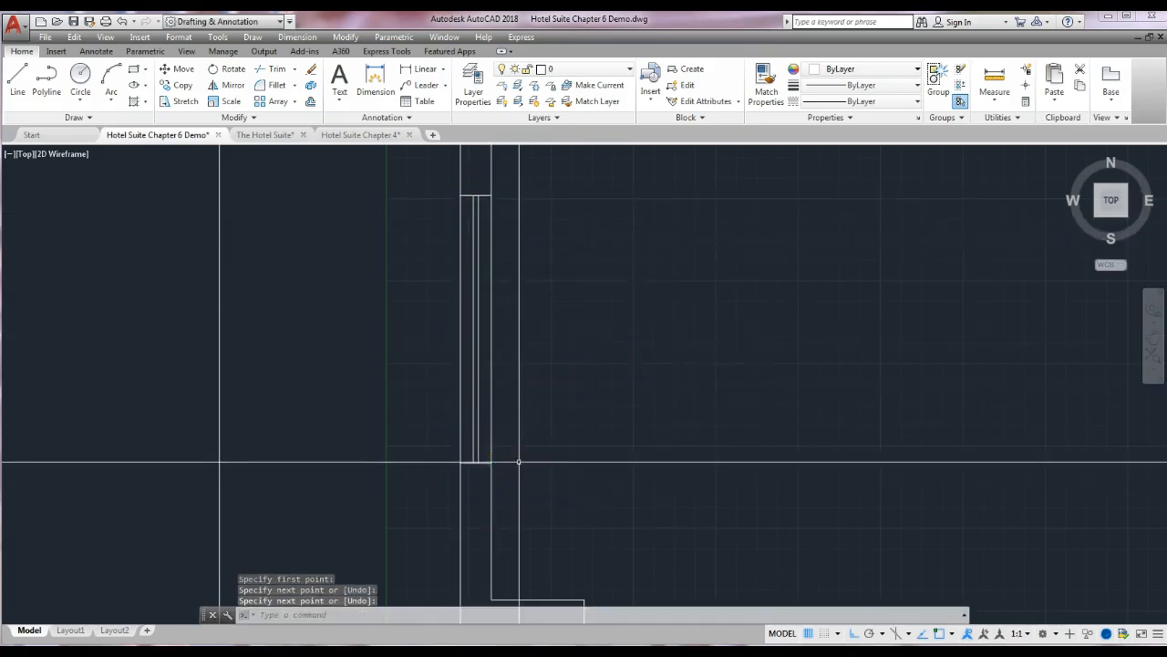
left_click(614, 424)
Step: Draw a vertical line across the right exterior wall's window opening, between the wall ends' midpoints
scroll(613, 424, "down", 3)
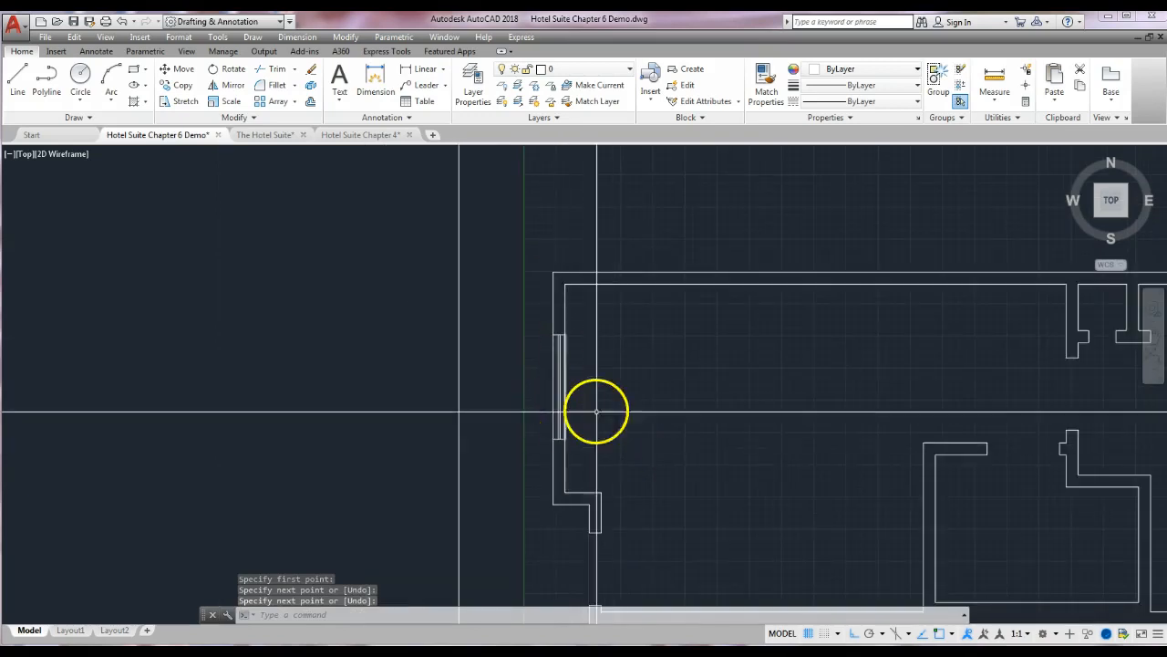
middle_click_drag(610, 438, 242, 417)
middle_click_drag(482, 456, 280, 384)
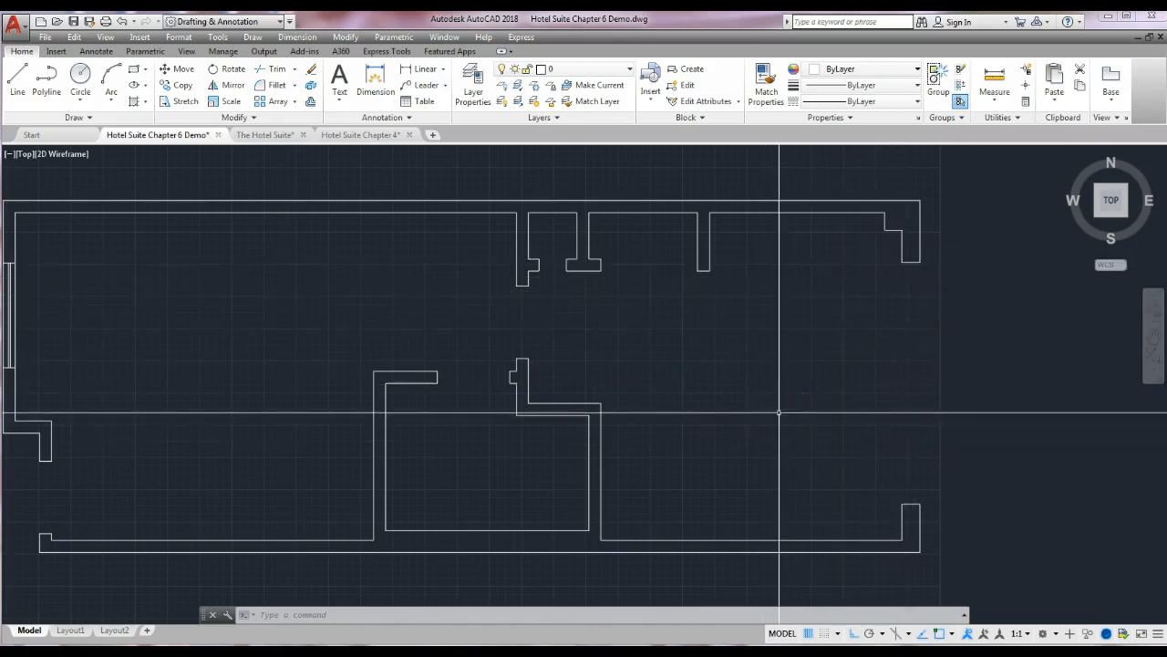
middle_click_drag(823, 386, 609, 365)
left_click(18, 82)
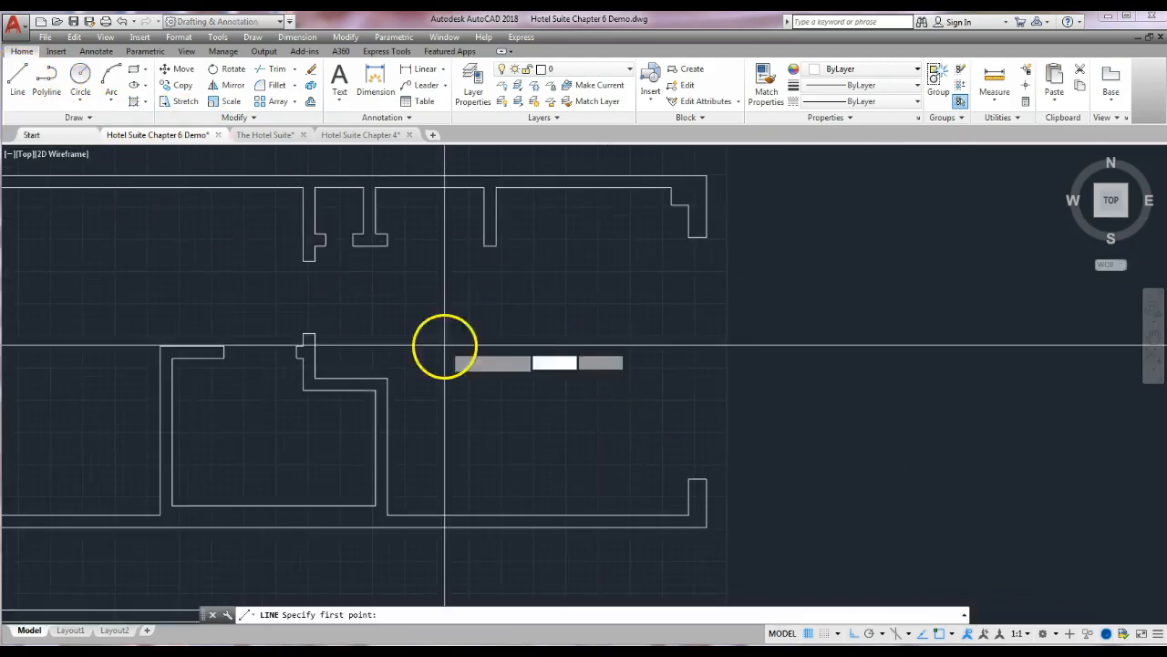
left_click(698, 238)
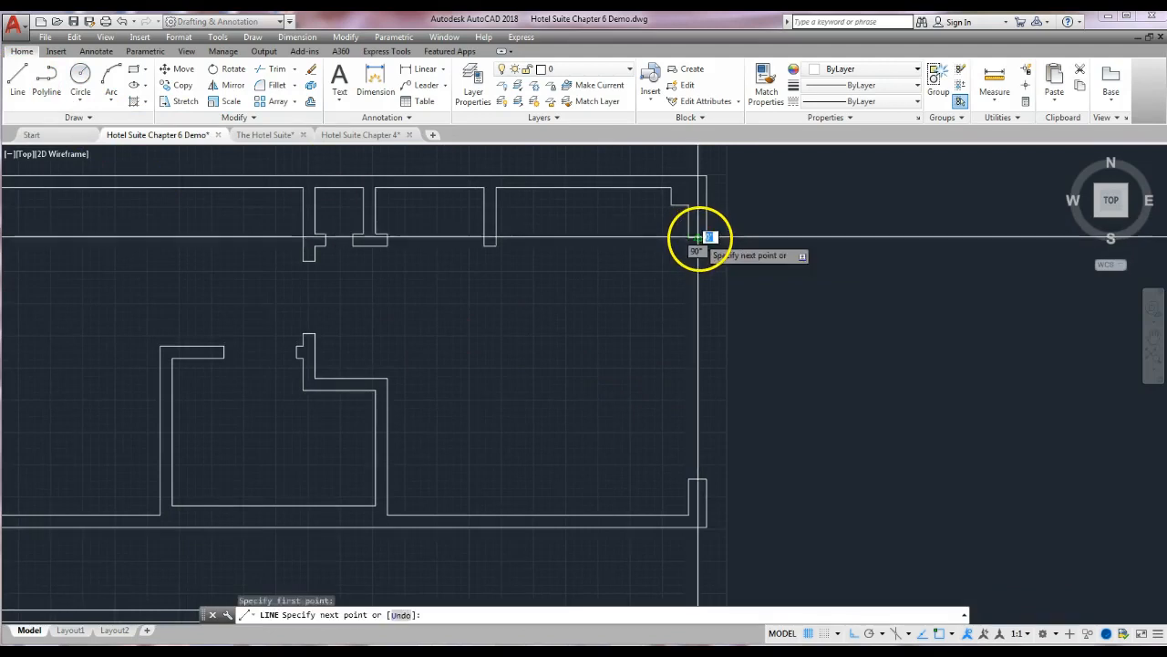
left_click(698, 479)
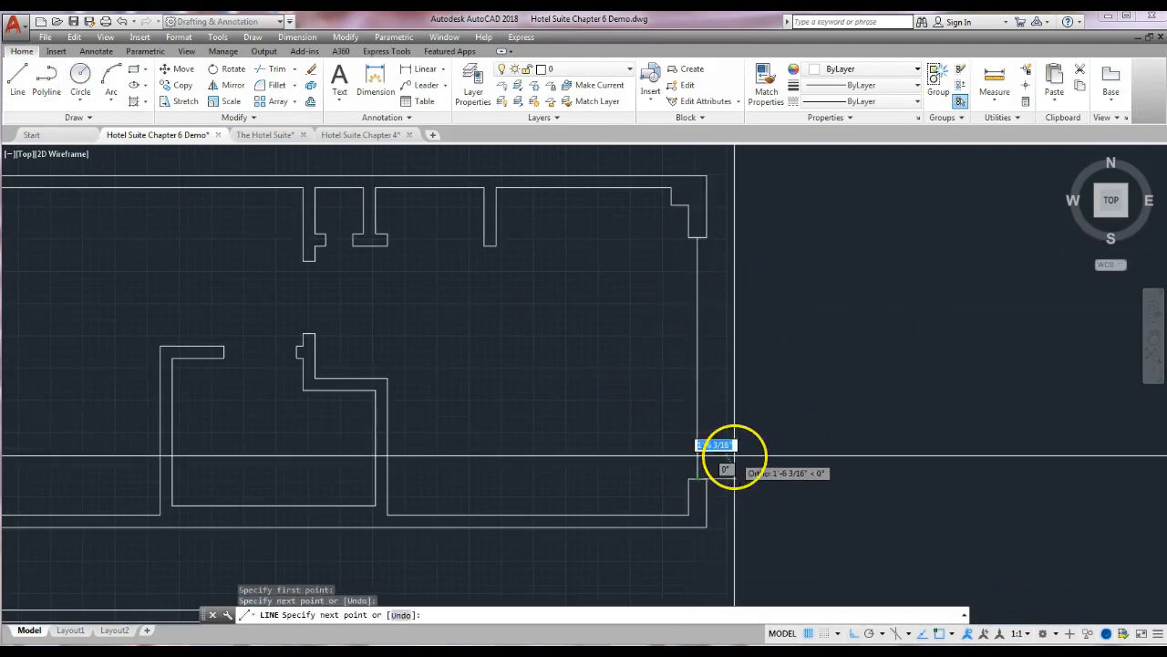
key("Return")
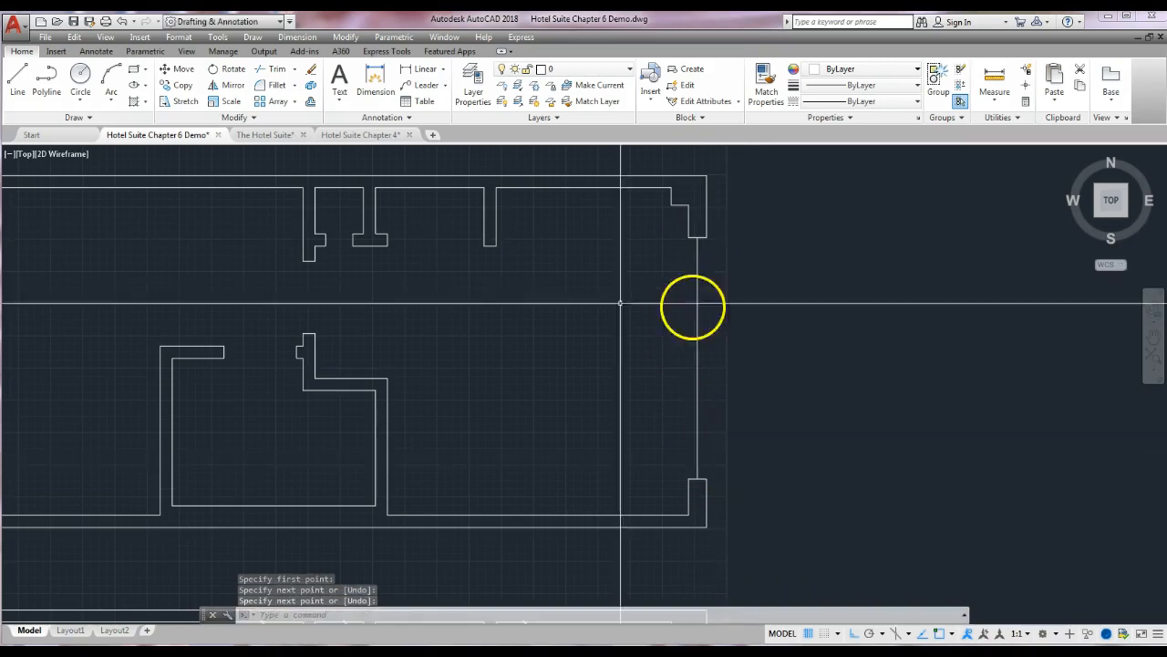
Step: Offset the right window's centre line 1/2" to the left and 1/2" to the right
left_click(307, 104)
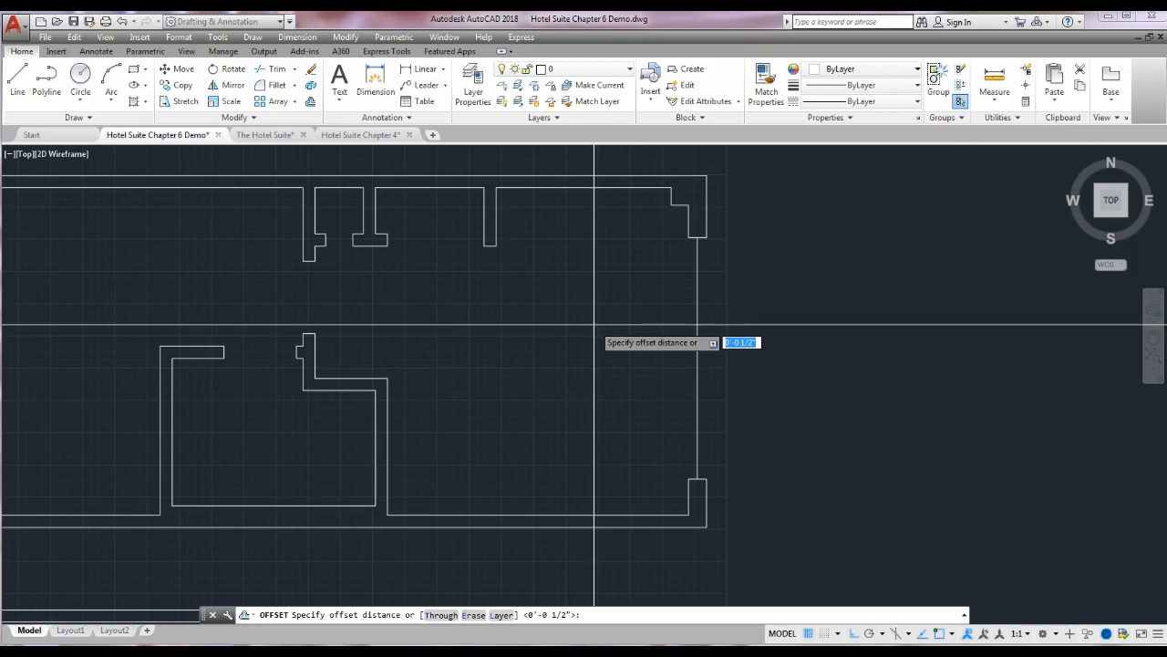
key("Return")
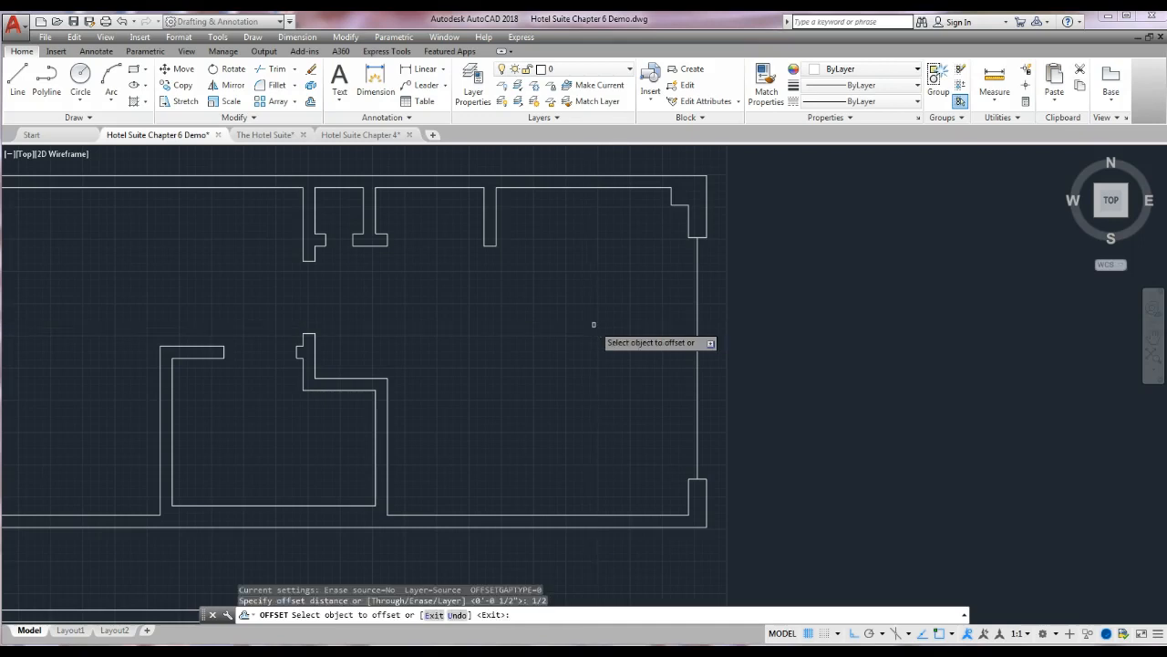
scroll(696, 281, "up", 5)
left_click(693, 284)
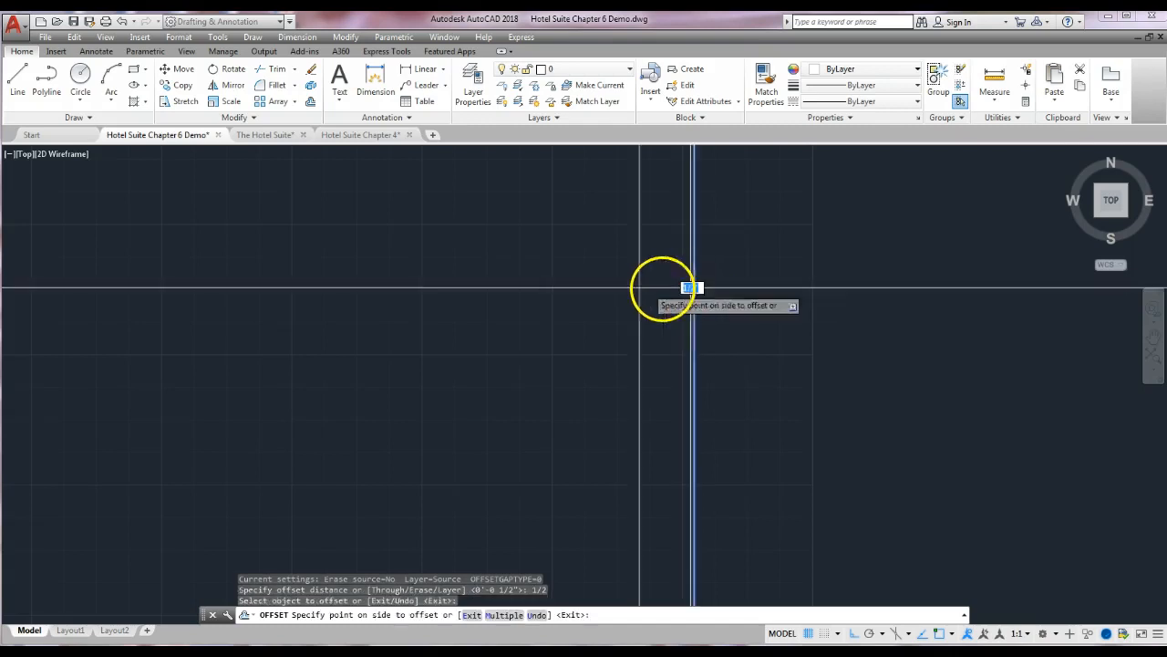
left_click(269, 288)
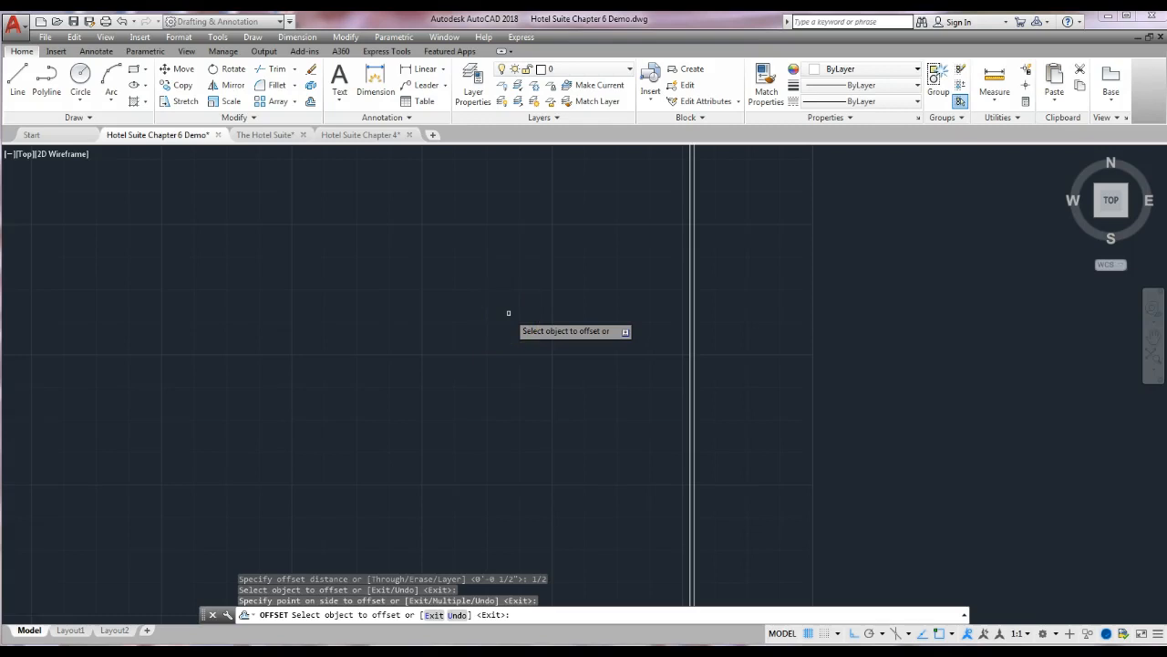
key("Return")
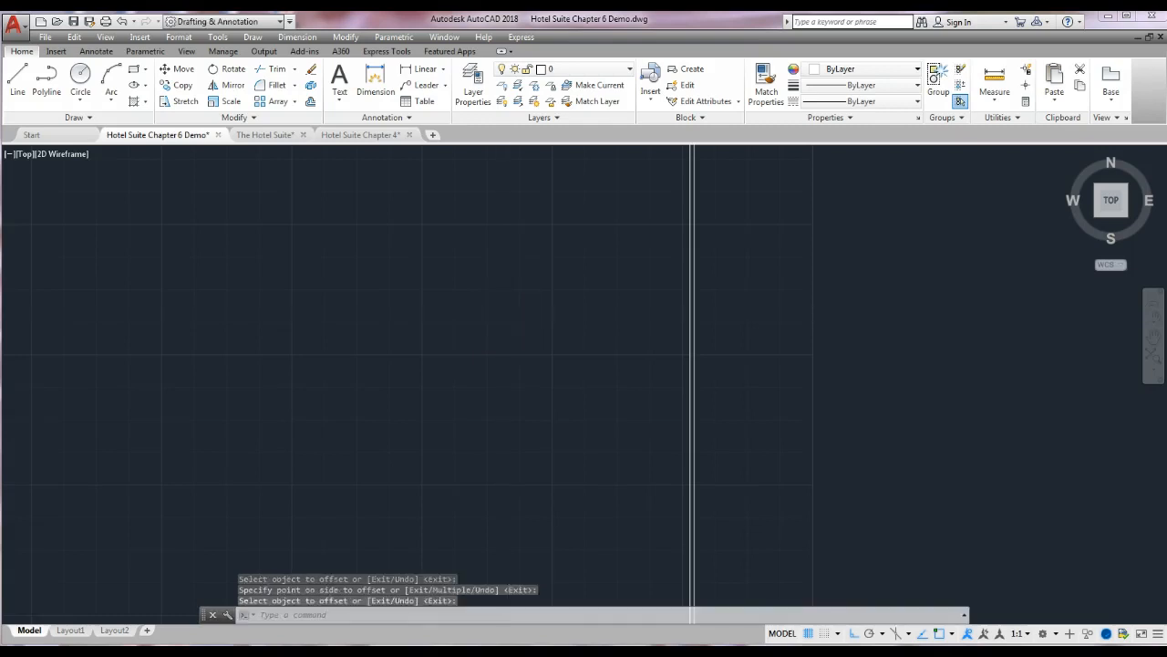
key("Return")
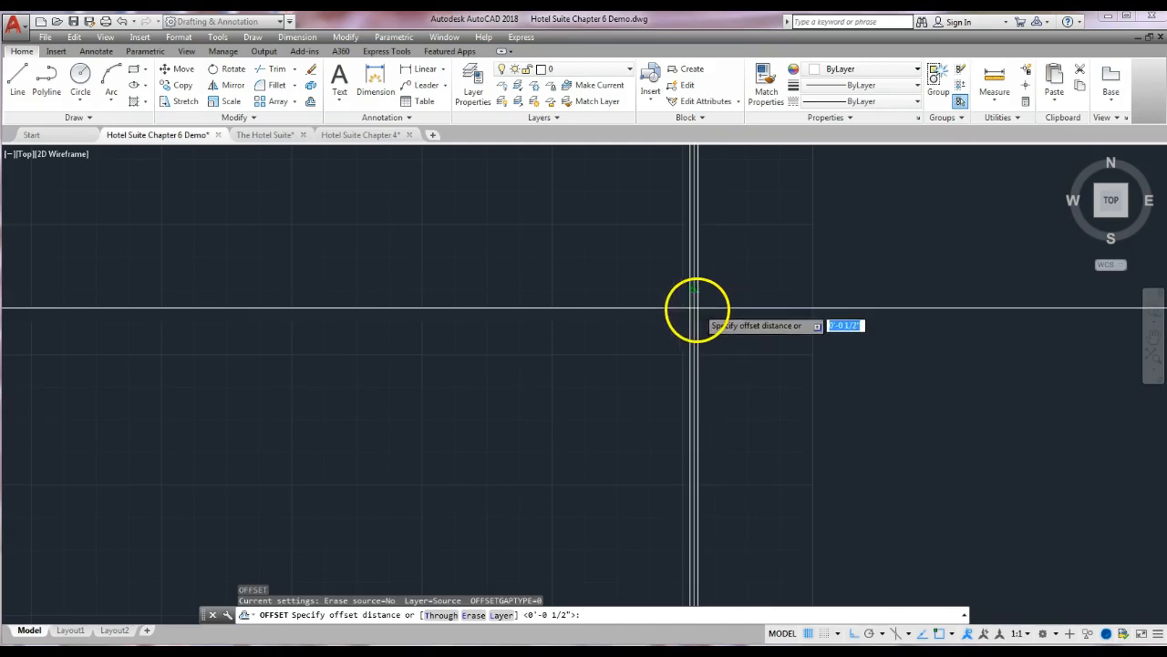
key("Return")
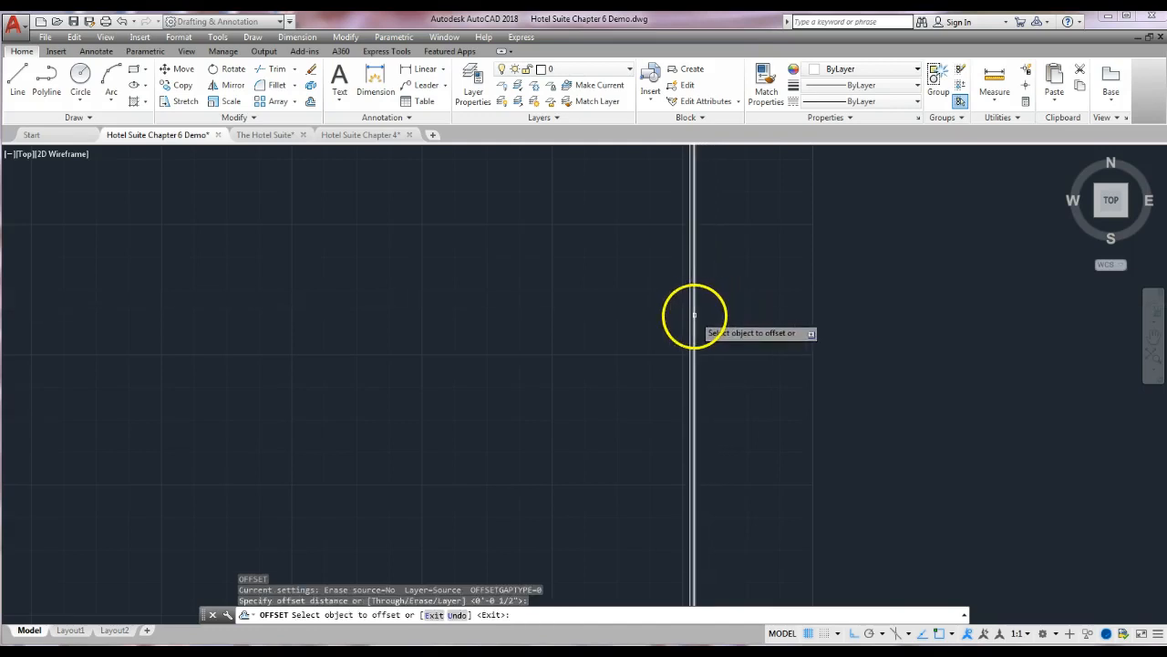
left_click(695, 310)
left_click(790, 316)
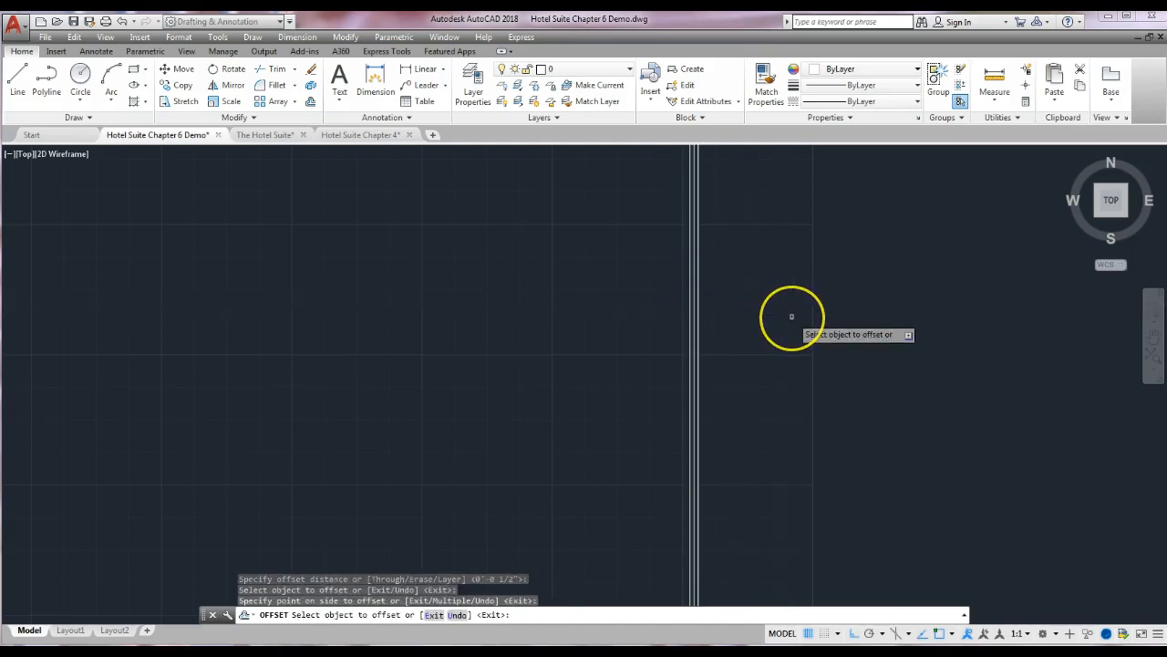
Step: Erase the original centre line between the right window's two offset lines
scroll(752, 316, "down", 5)
scroll(744, 312, "up", 7)
left_click(311, 68)
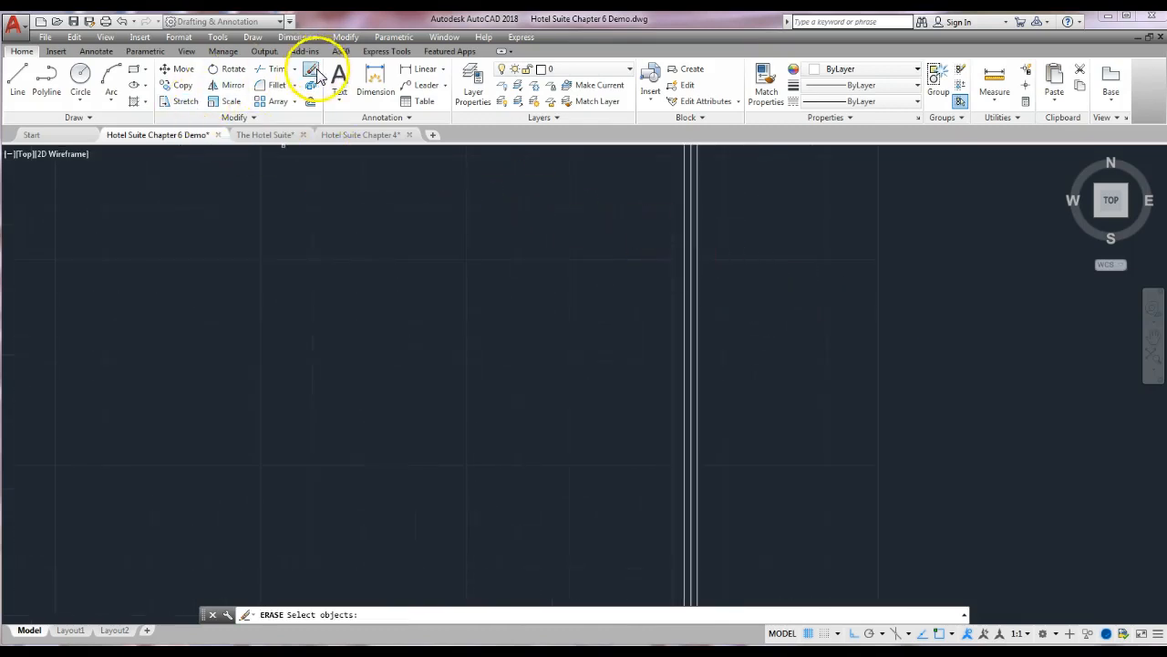
left_click(692, 220)
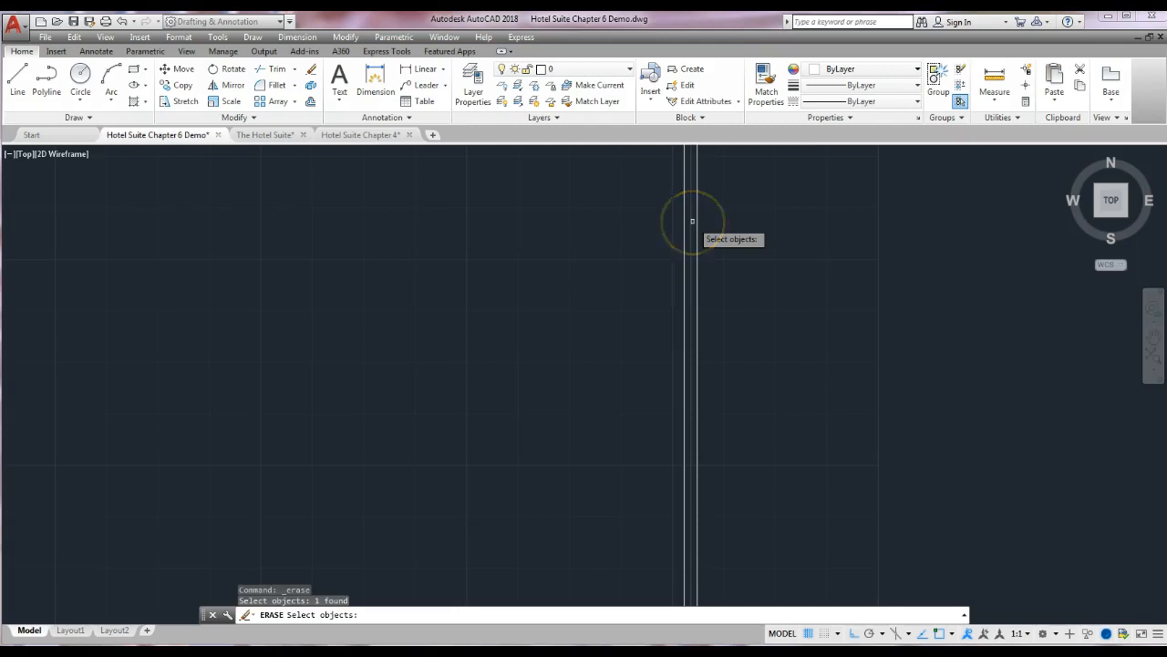
key("Return")
Step: Draw vertical lines across the right window opening along the wall's outer and inner faces, from corner to corner of the wall ends
scroll(737, 304, "down", 6)
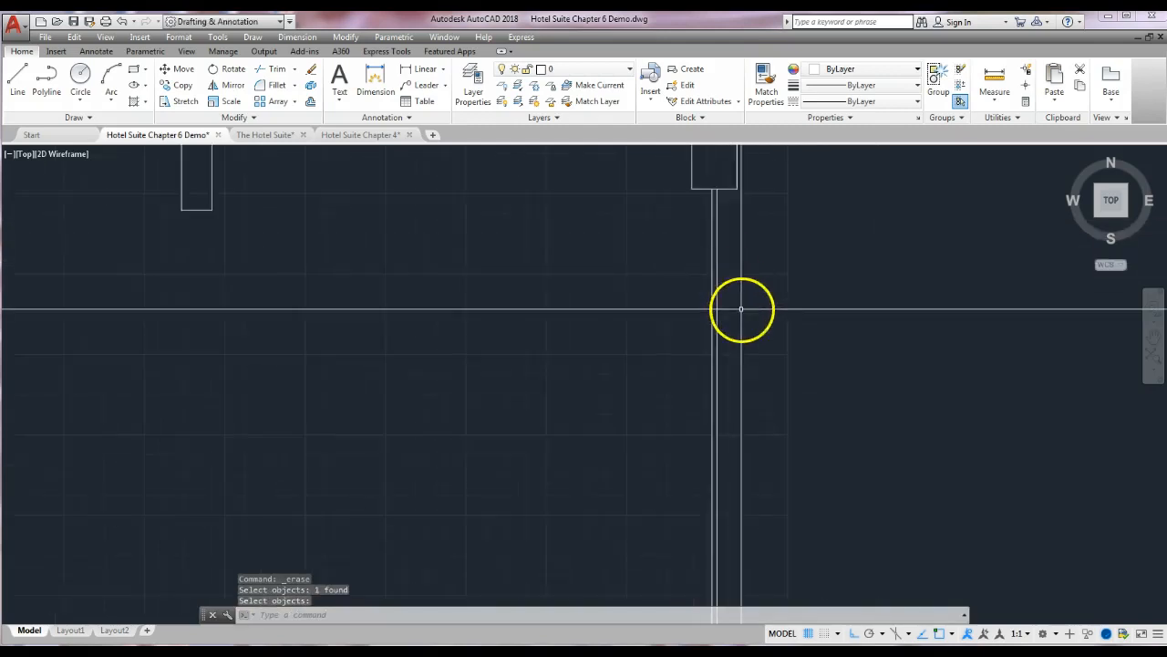
mouse_move(751, 336)
middle_mouse_down()
mouse_move(668, 219)
mouse_move(657, 247)
middle_mouse_up()
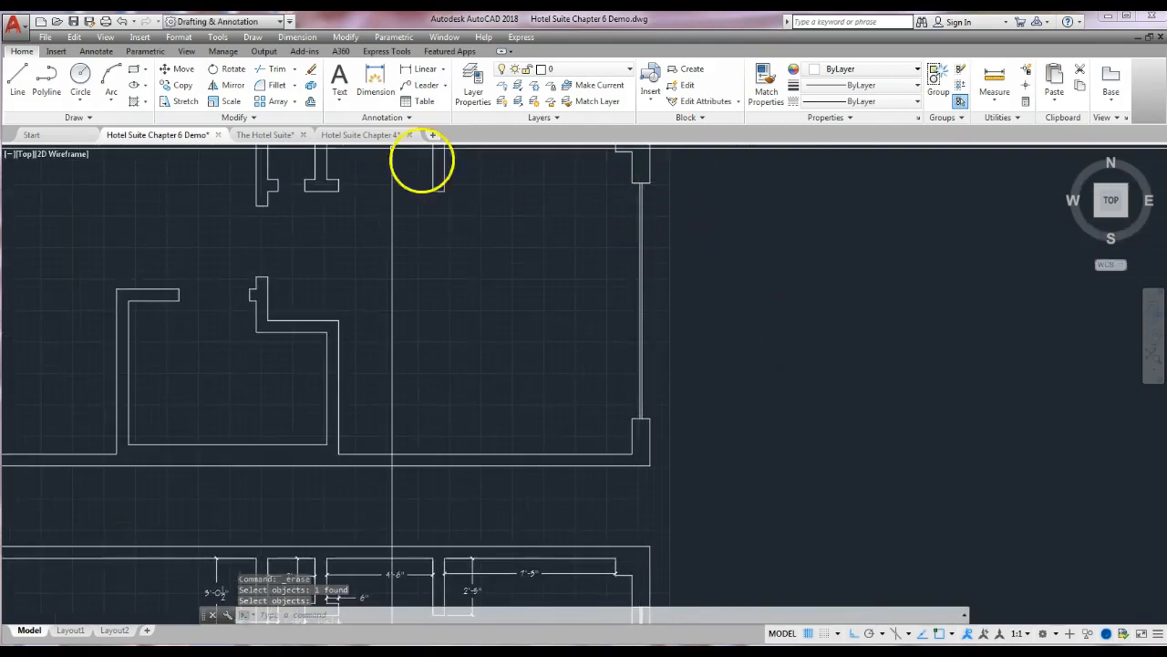
left_click(15, 82)
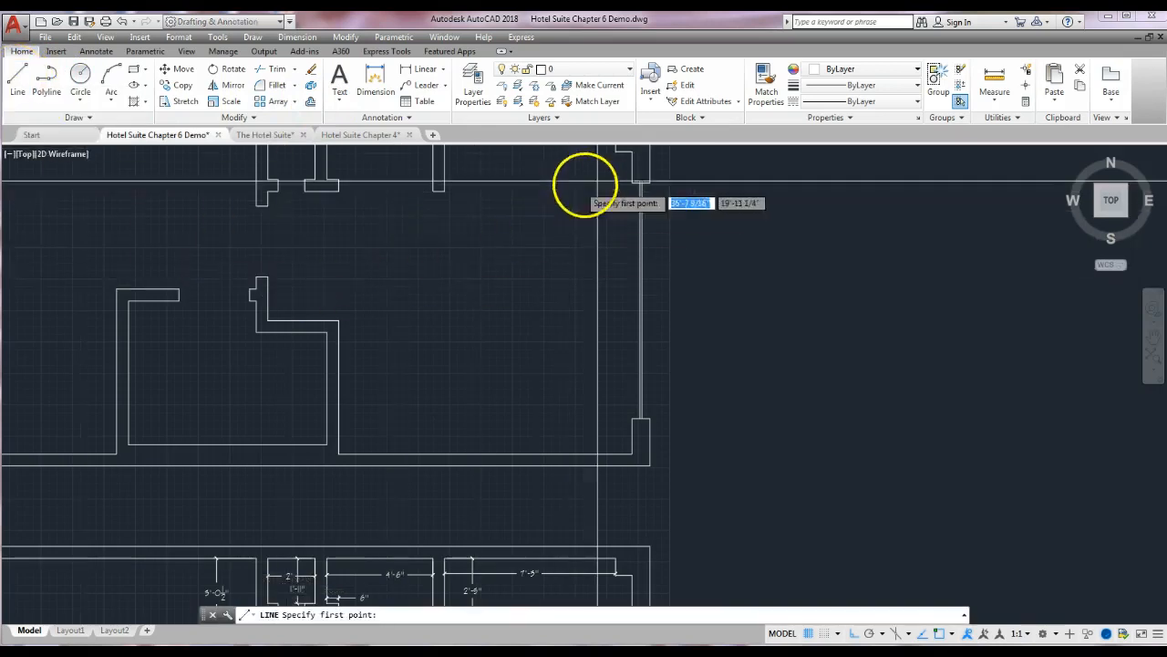
left_click(648, 182)
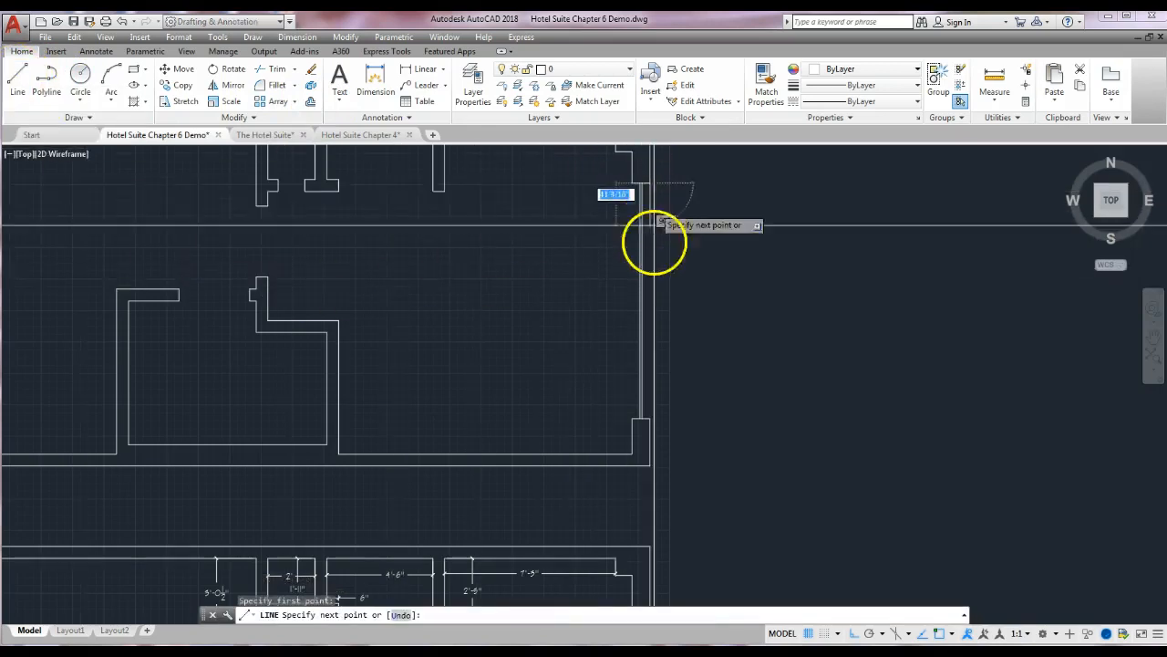
left_click(649, 419)
key("Return")
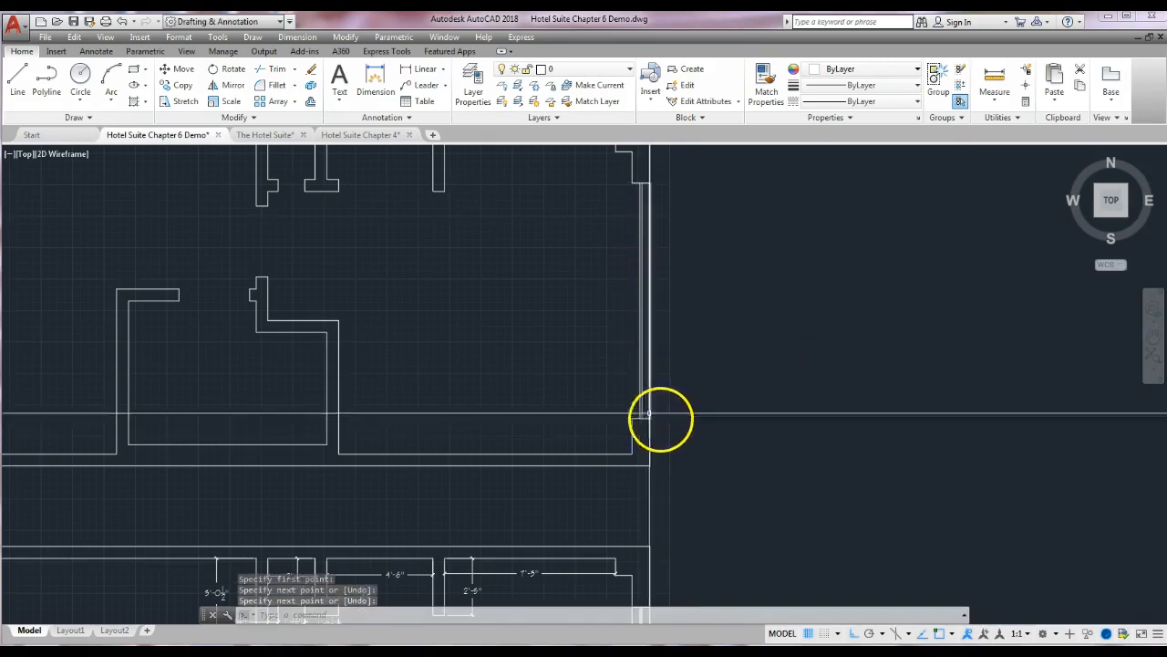
key("Return")
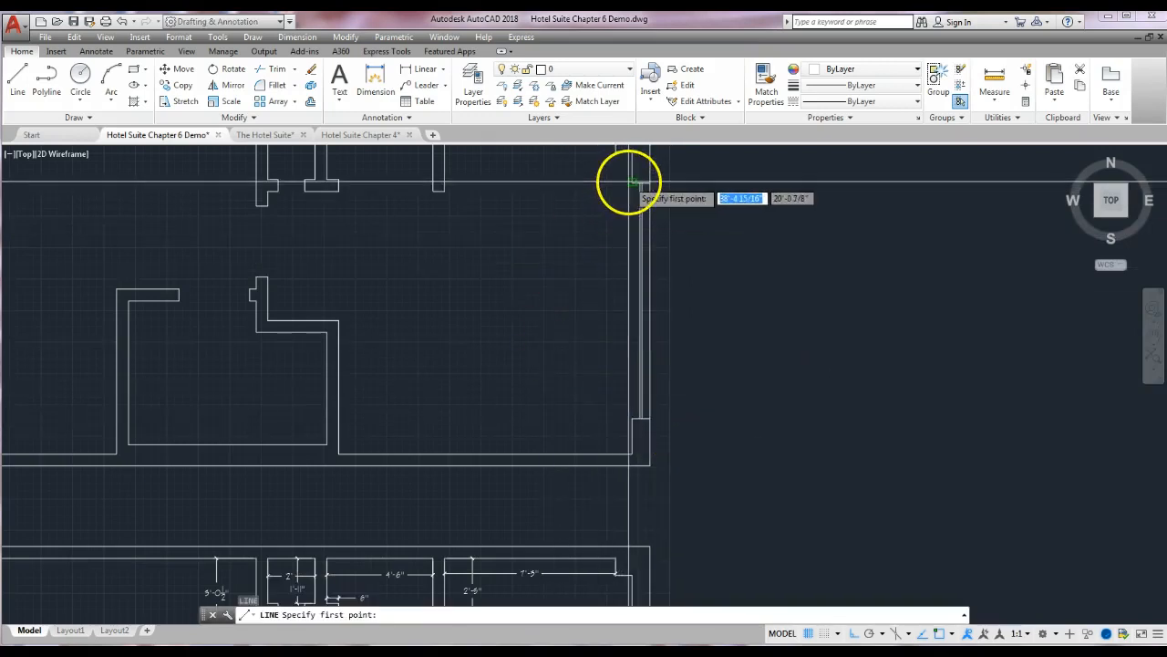
left_click(632, 183)
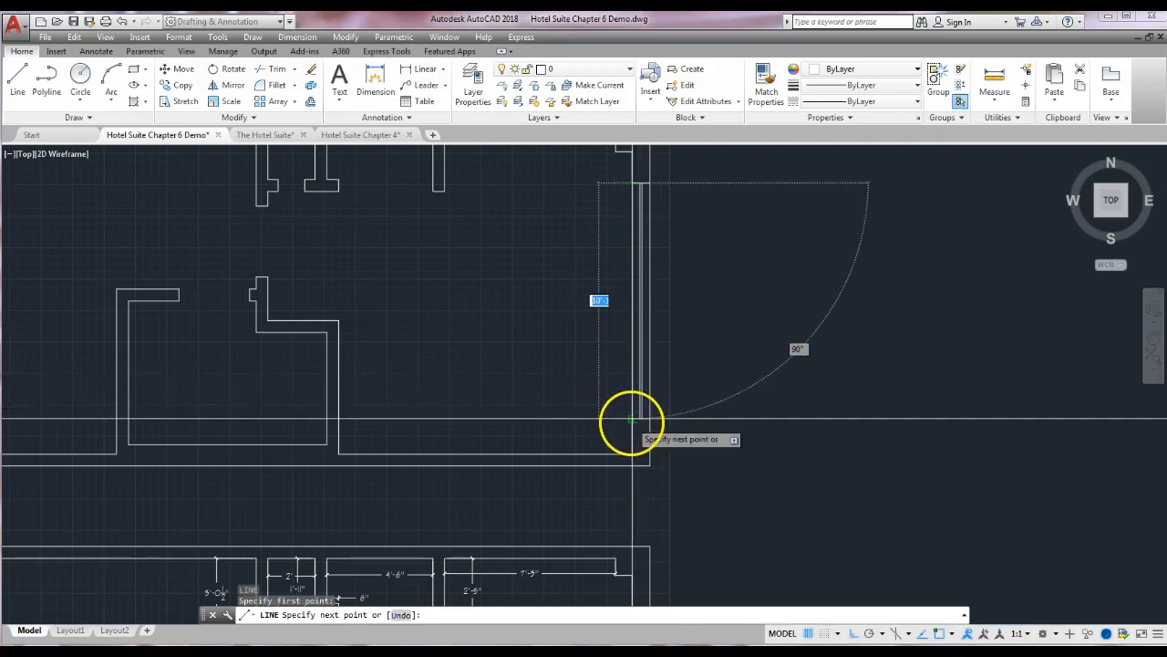
left_click(632, 420)
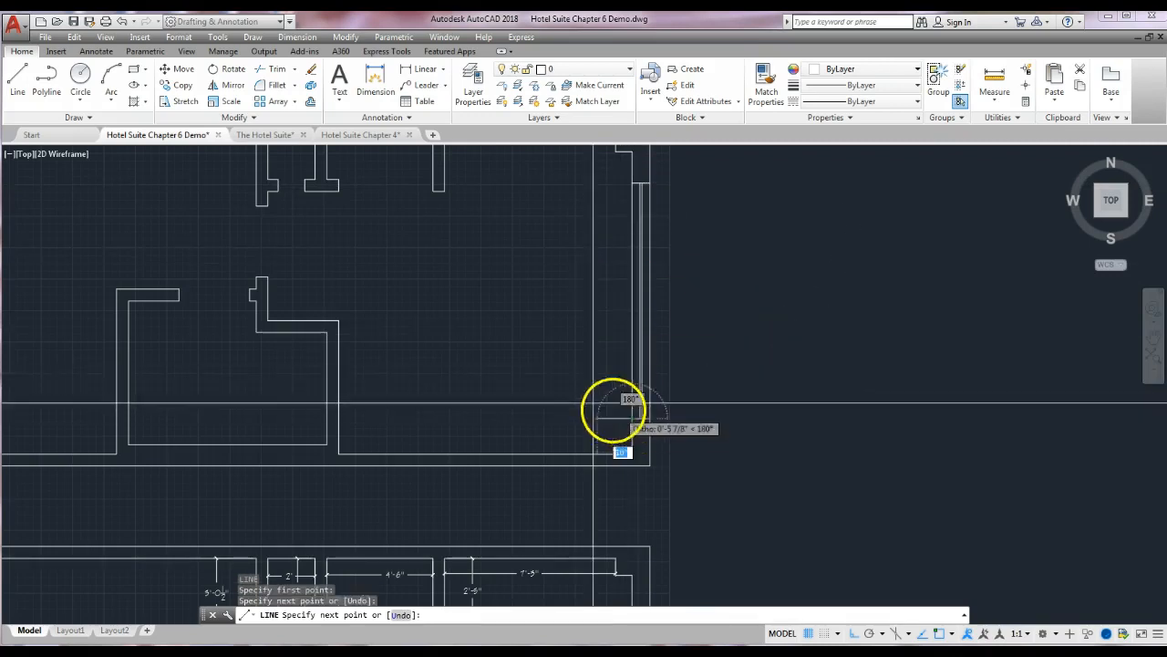
key("Return")
left_click(433, 309)
key("Return")
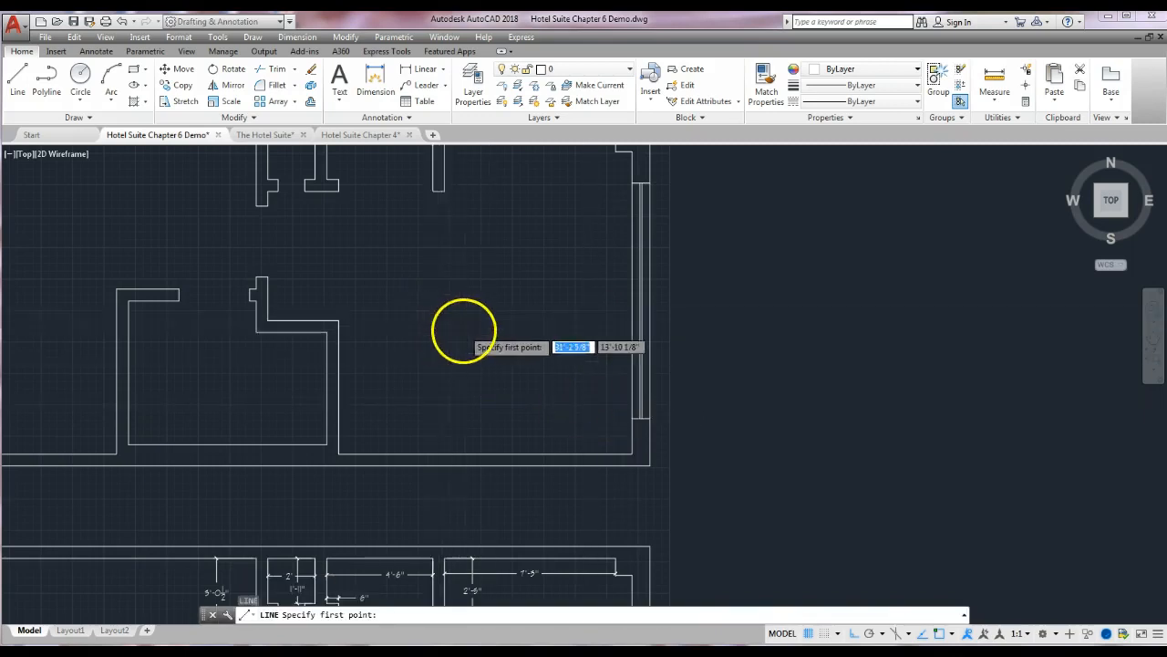
scroll(461, 339, "down", 3)
middle_click_drag(456, 347, 583, 336)
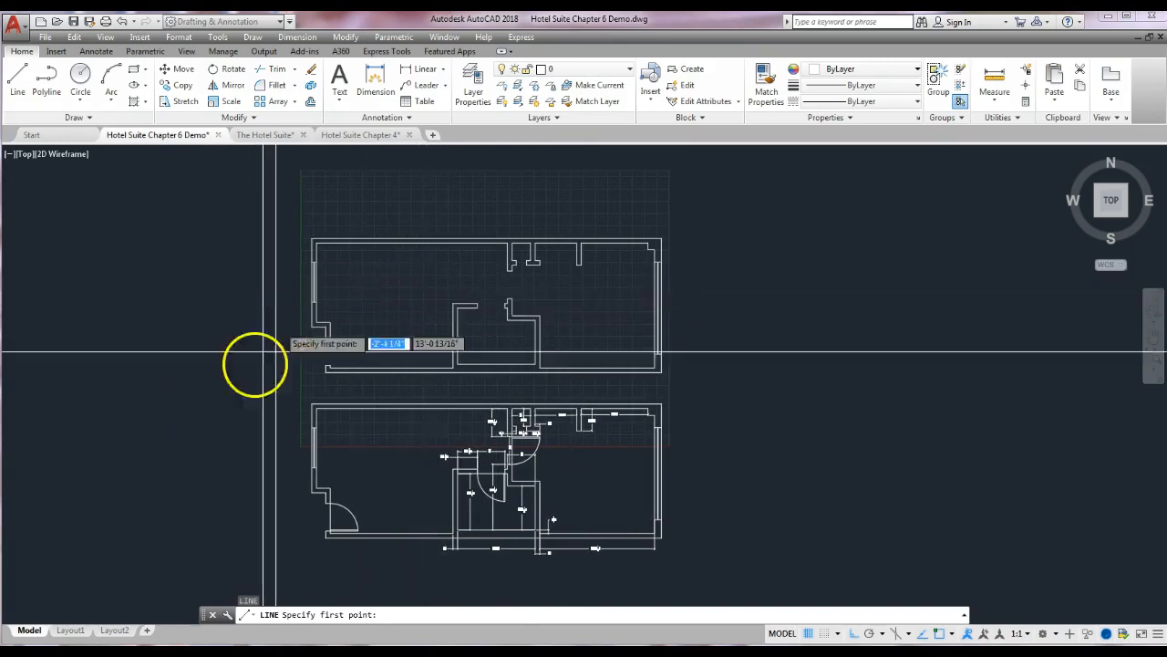
key("Escape")
Step: Draw a 3' by 1-3/4" door leaf rectangle extending right and up from the right corner of the wall end below the central door opening
scroll(225, 422, "up", 2)
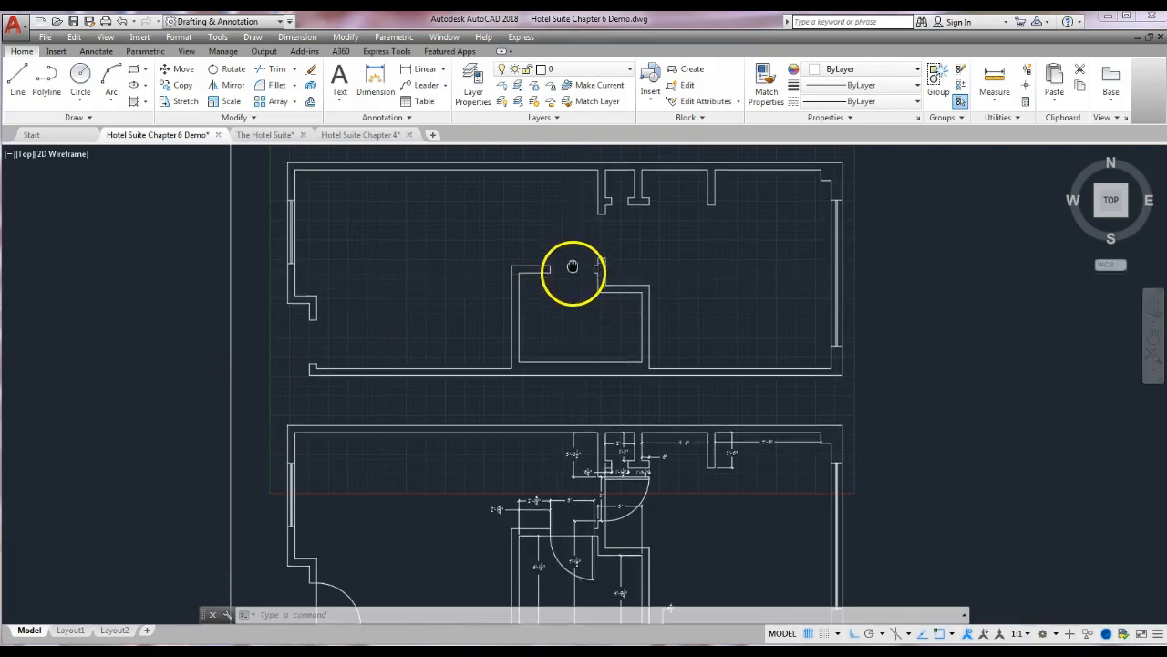
middle_click_drag(576, 271, 544, 321)
scroll(567, 301, "up", 4)
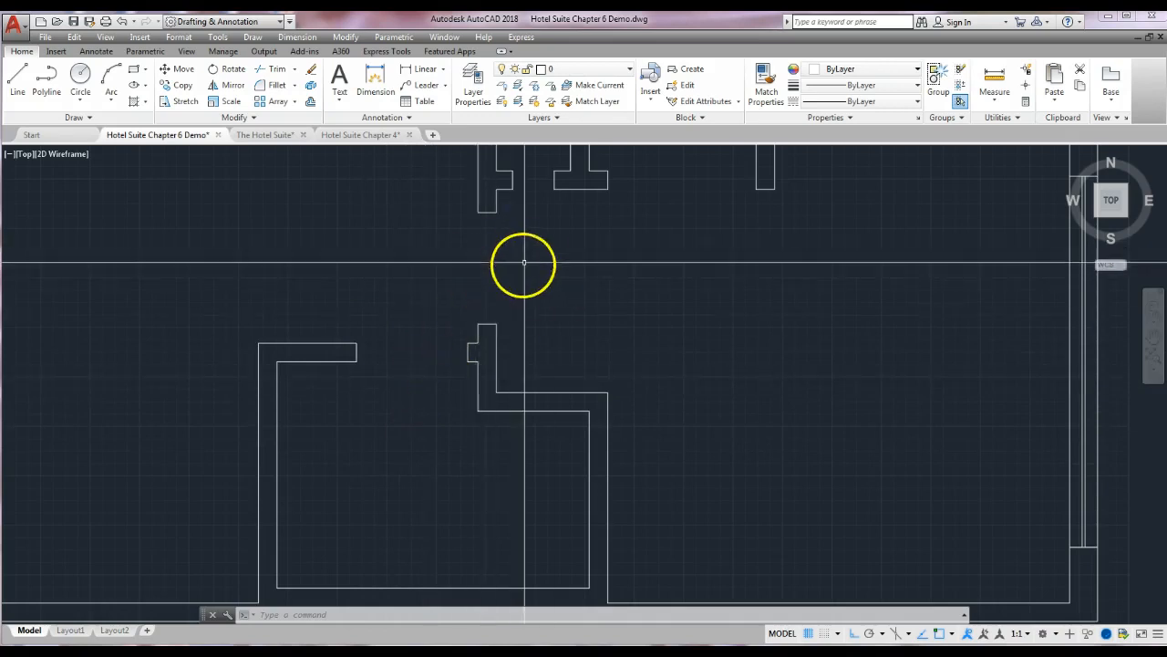
middle_click_drag(516, 280, 471, 307)
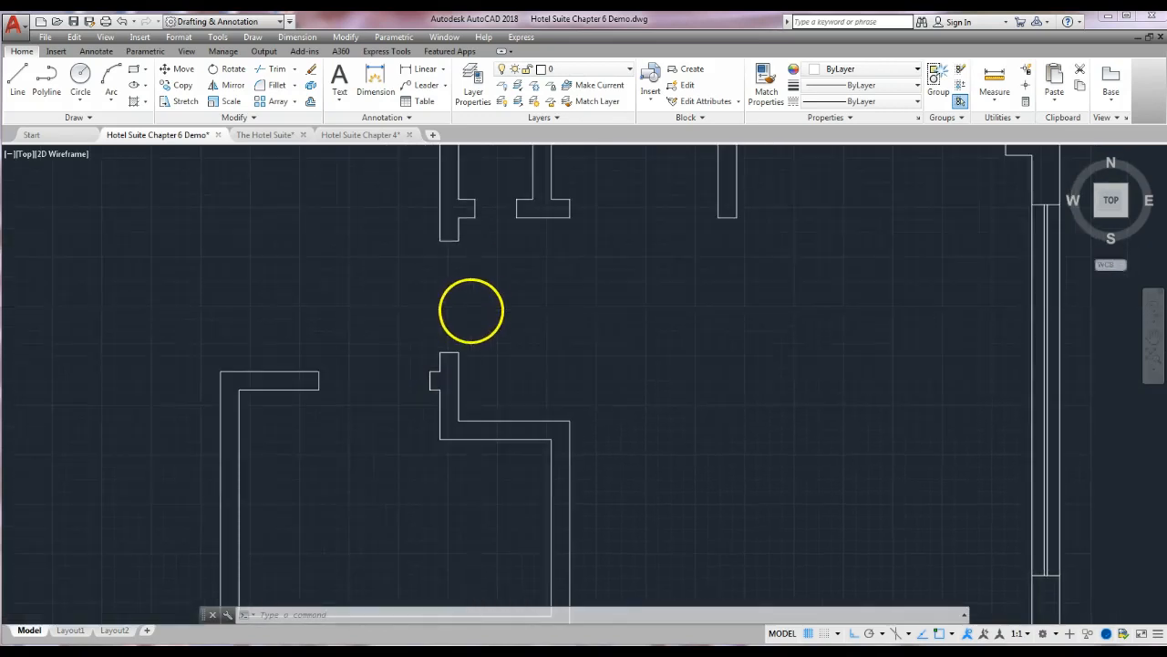
scroll(471, 307, "up", 2)
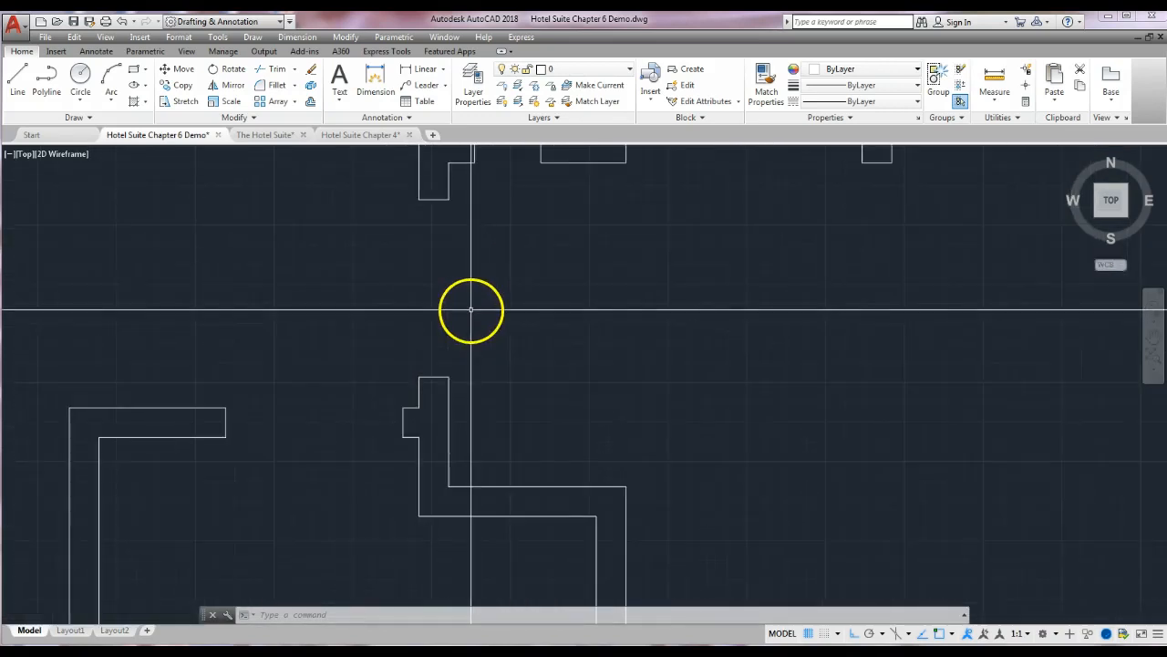
left_click(134, 68)
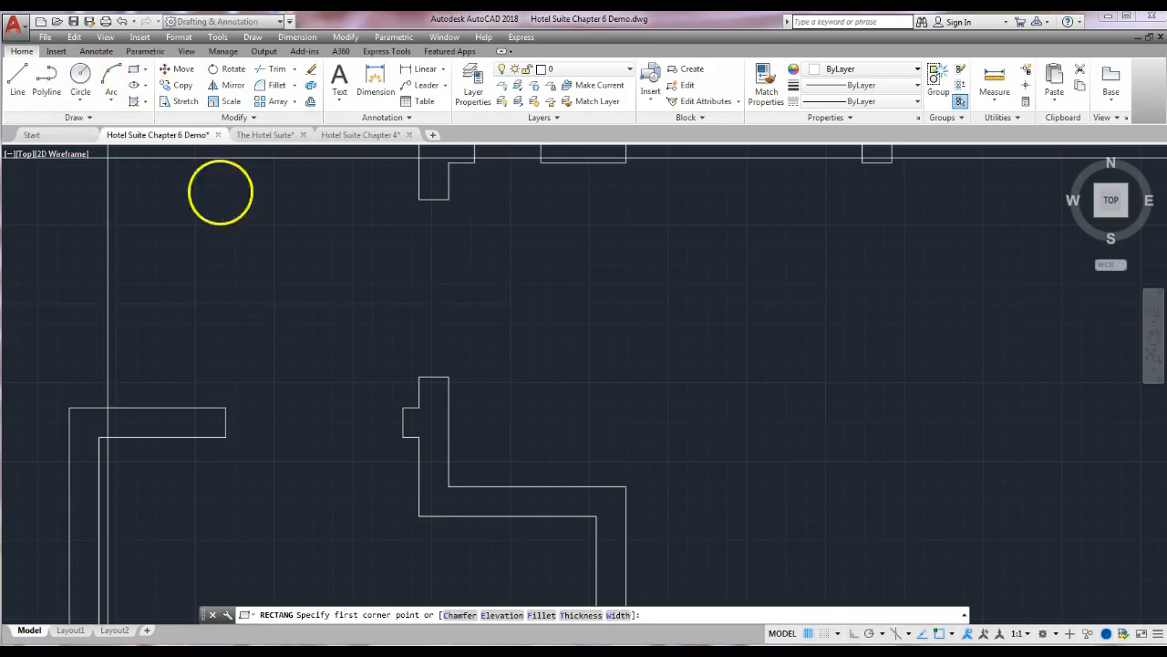
left_click(449, 375)
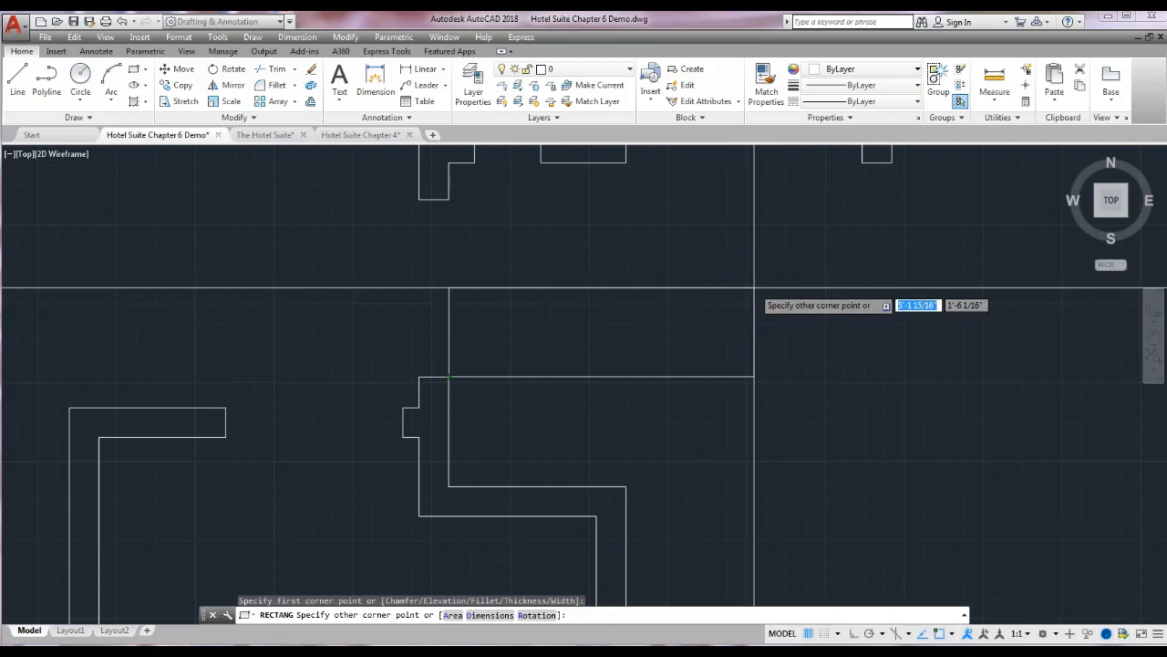
type("'")
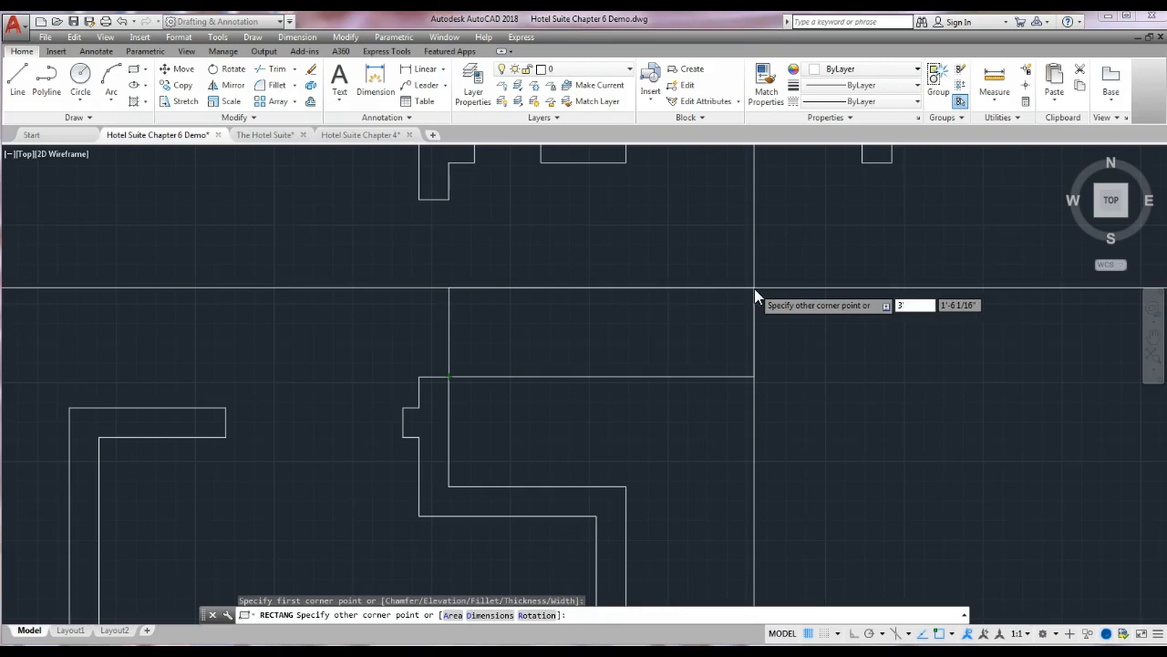
key("Tab")
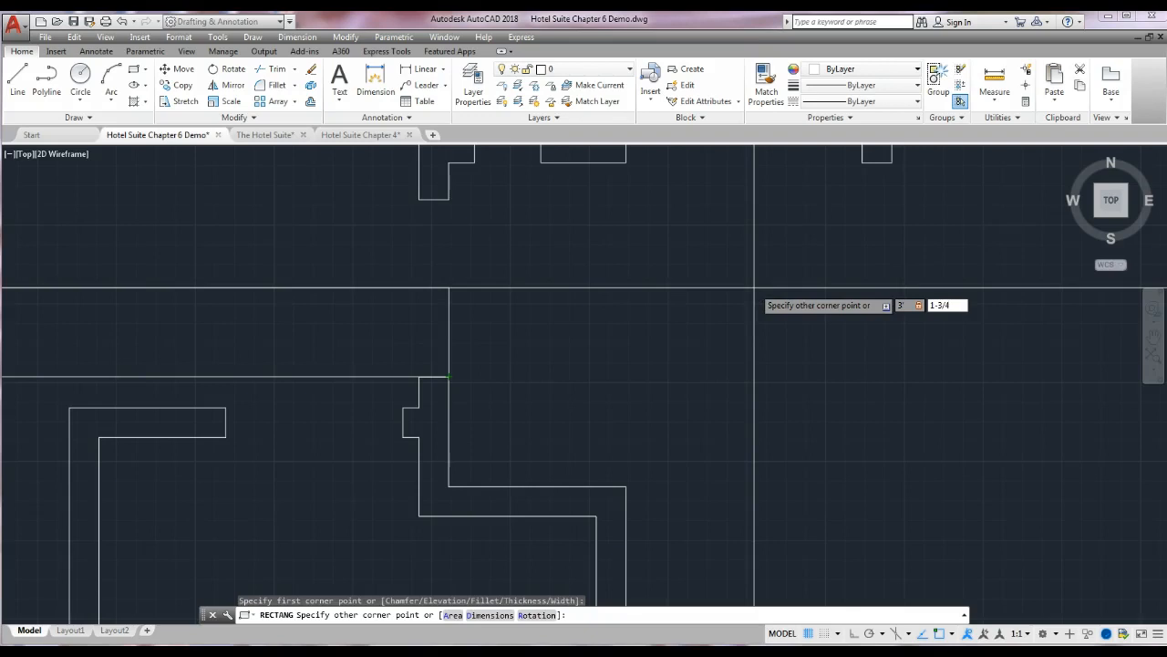
key("Return")
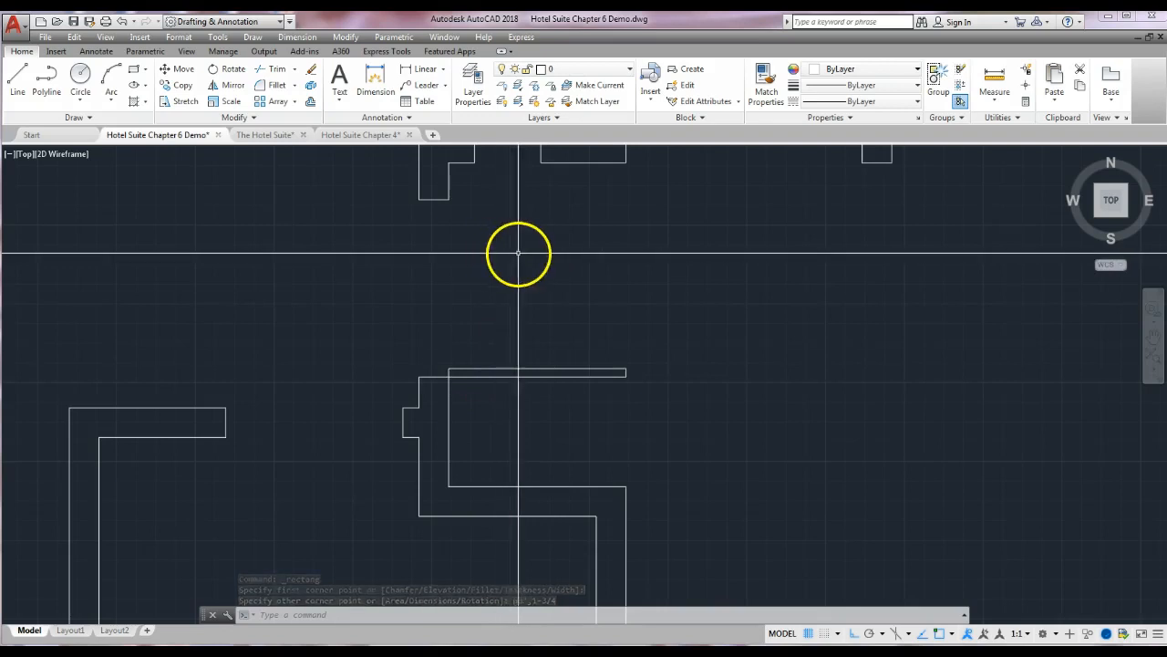
Step: Draw a circle centred on the door leaf's lower-left corner, with its radius reaching the right corner of the wall end above the opening
left_click(81, 79)
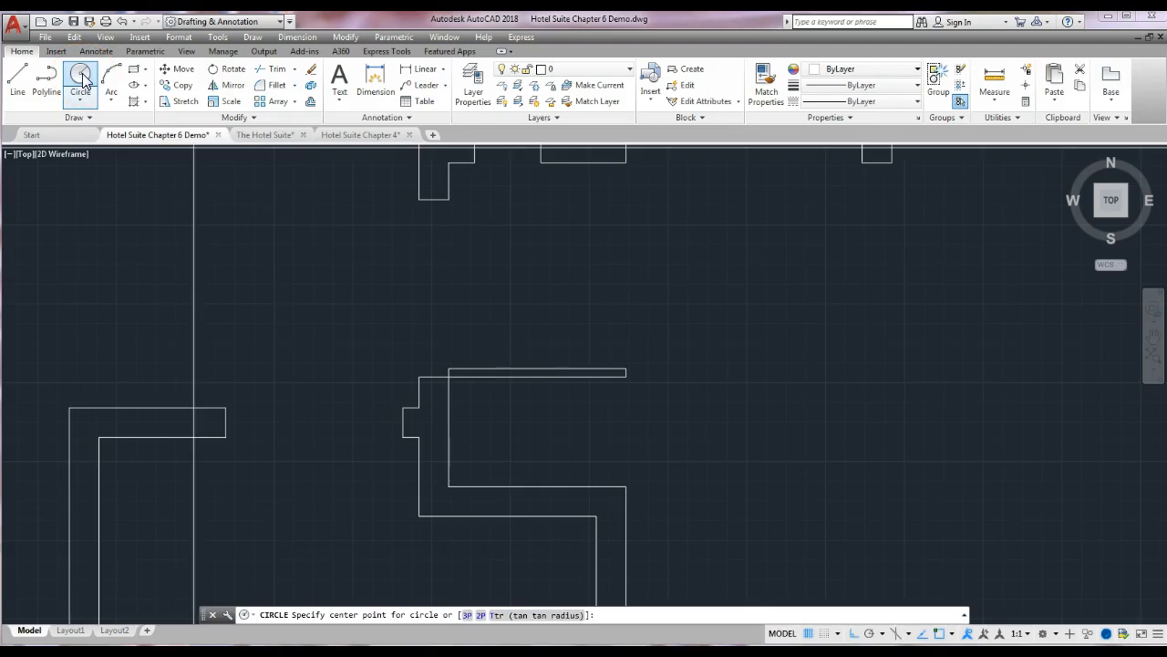
left_click(449, 376)
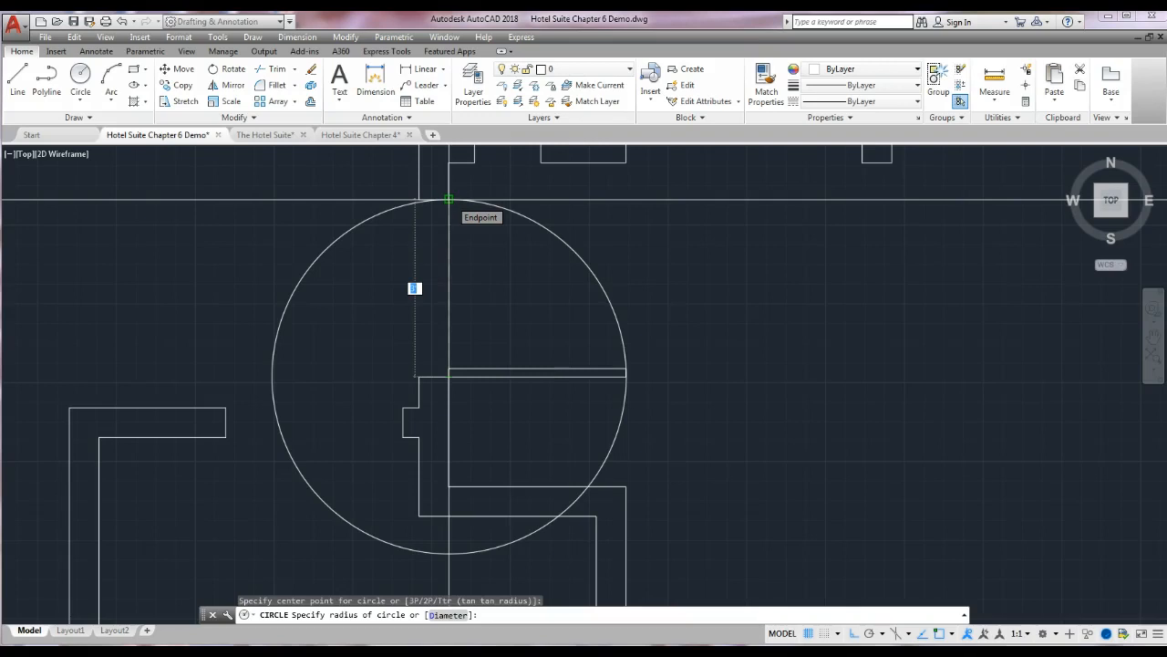
left_click(448, 198)
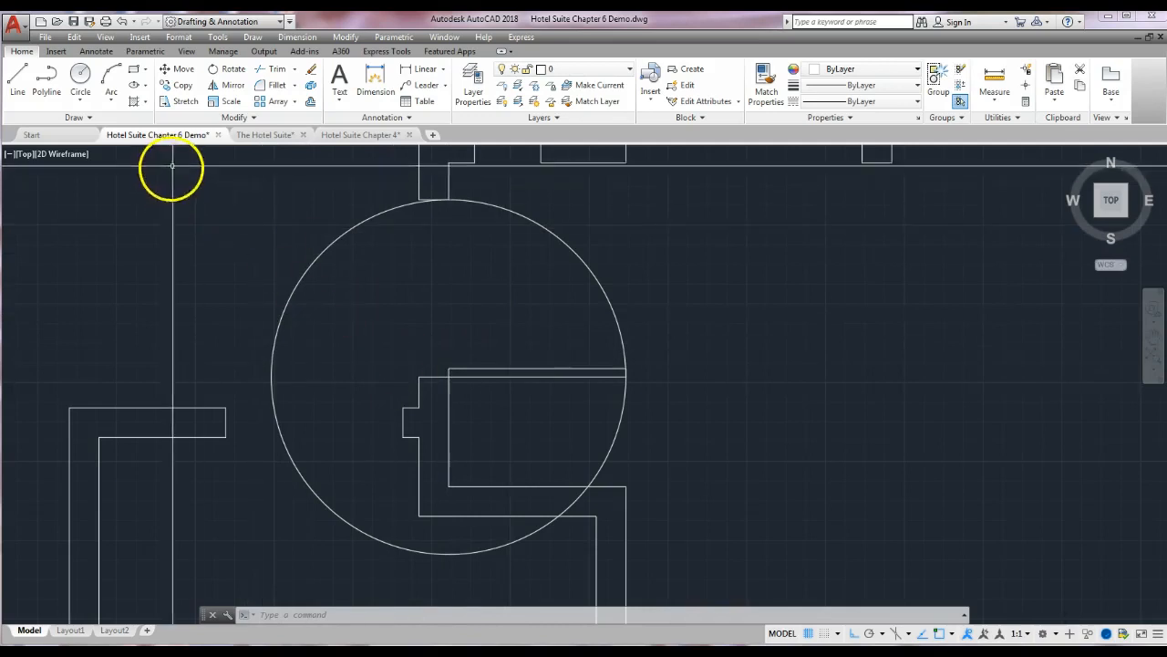
Step: Trim the circle against the upper wall end's right edge and the door leaf, leaving only the quarter-circle door swing
left_click(273, 68)
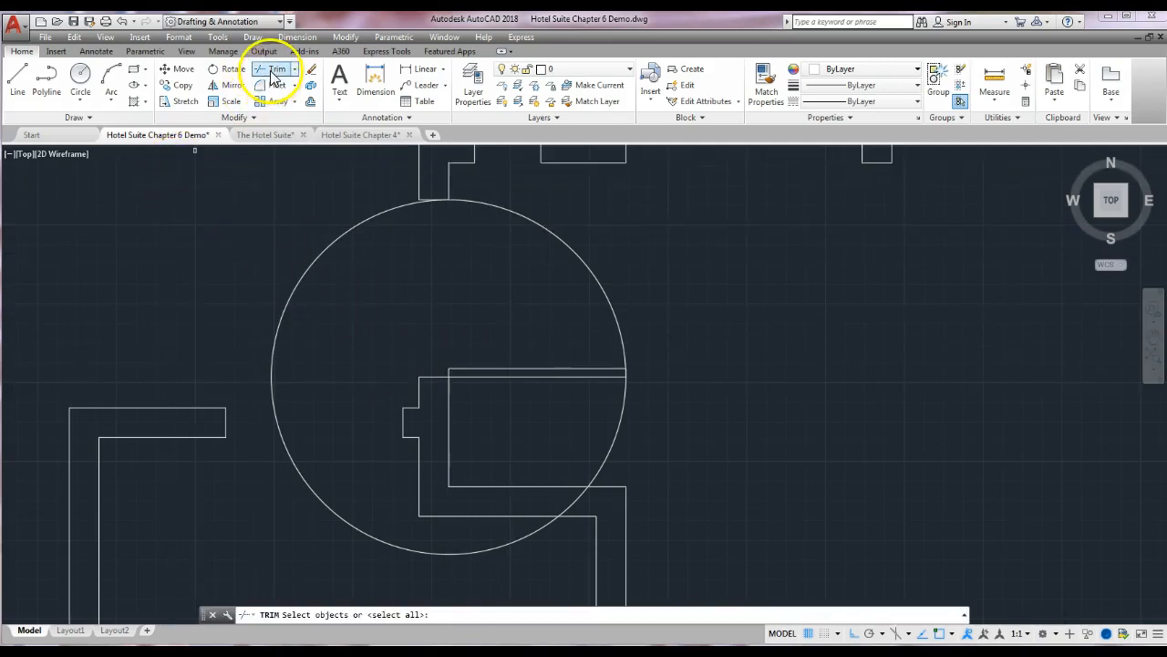
left_click(448, 178)
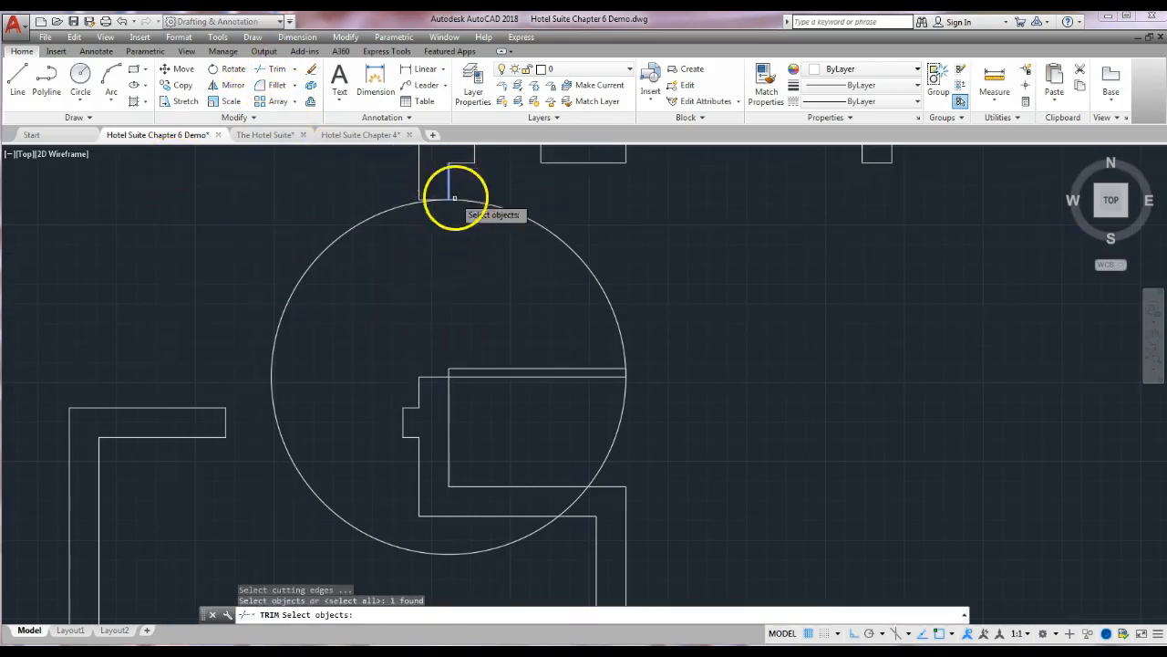
left_click(610, 374)
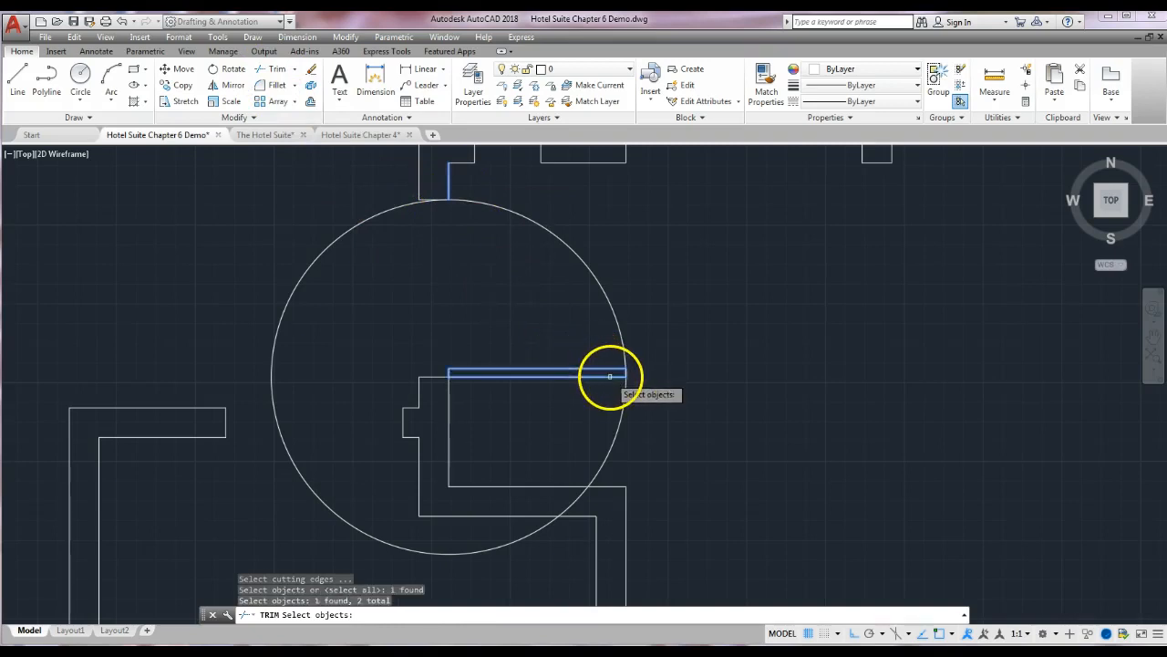
key("Return")
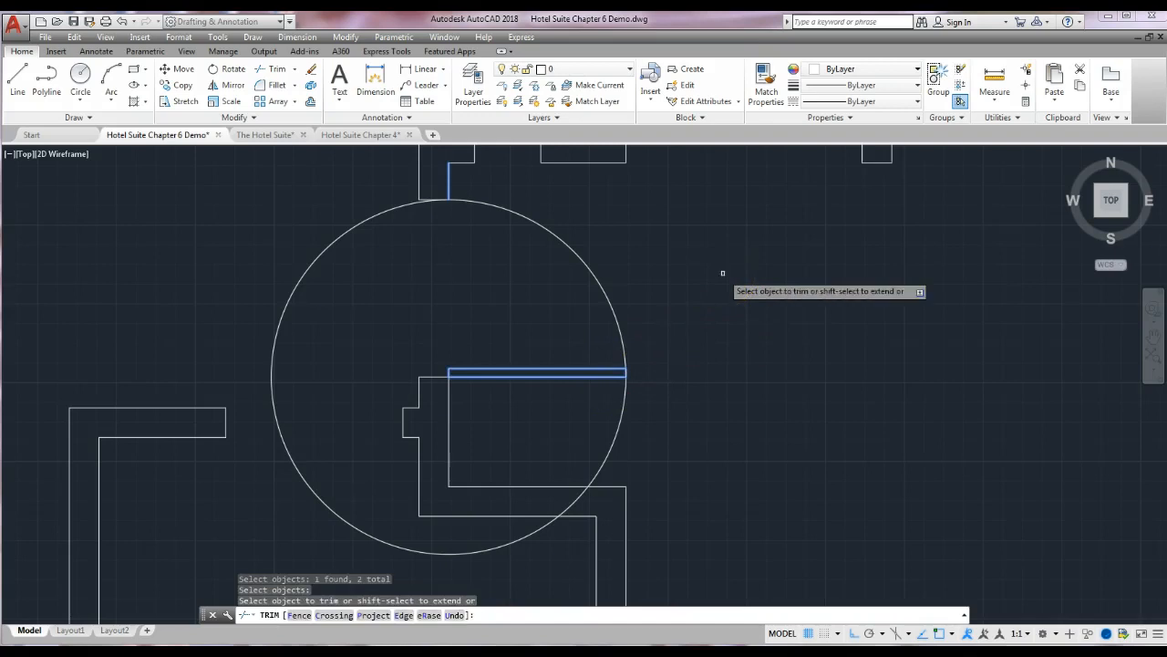
left_click(622, 418)
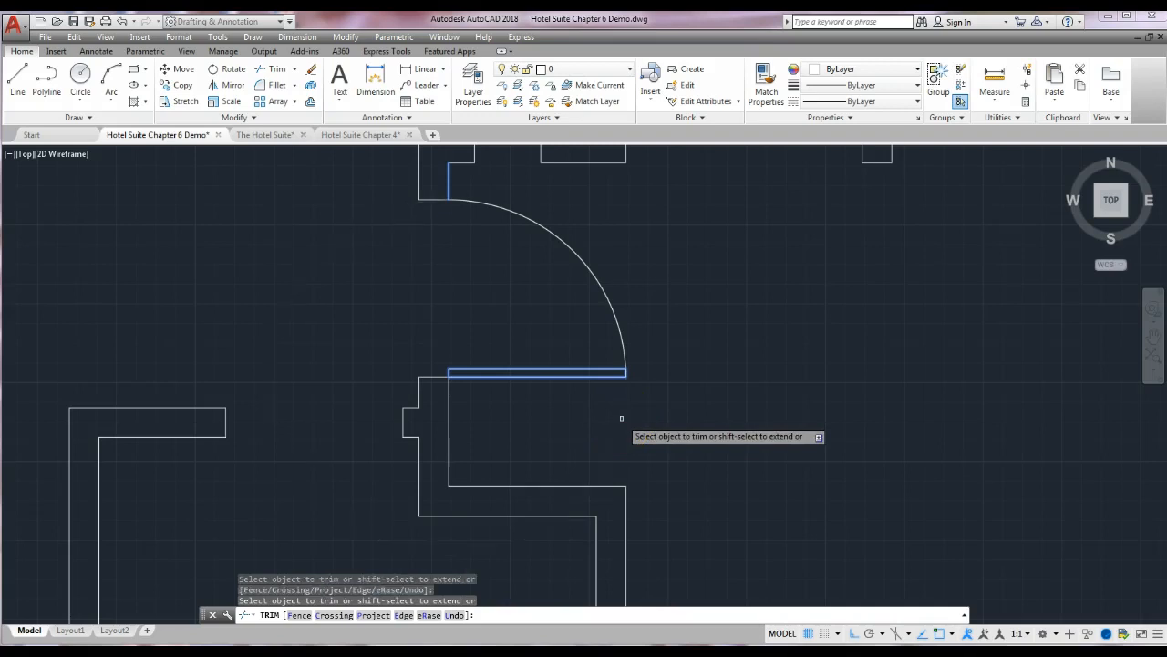
key("Return")
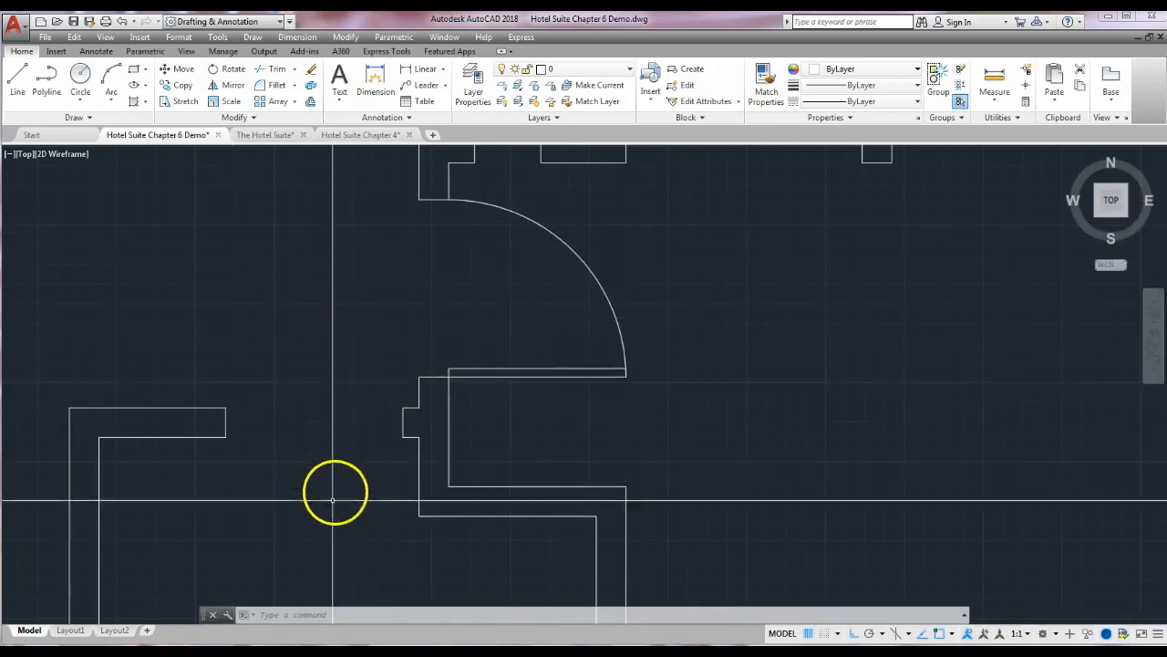
Step: Copy the door leaf and swing arc about 5'-4" horizontally to the right, using the leaf's lower-left corner as the base point
mouse_move(336, 518)
middle_mouse_down()
mouse_move(391, 471)
mouse_move(495, 511)
middle_mouse_up()
scroll(495, 510, "down", 2)
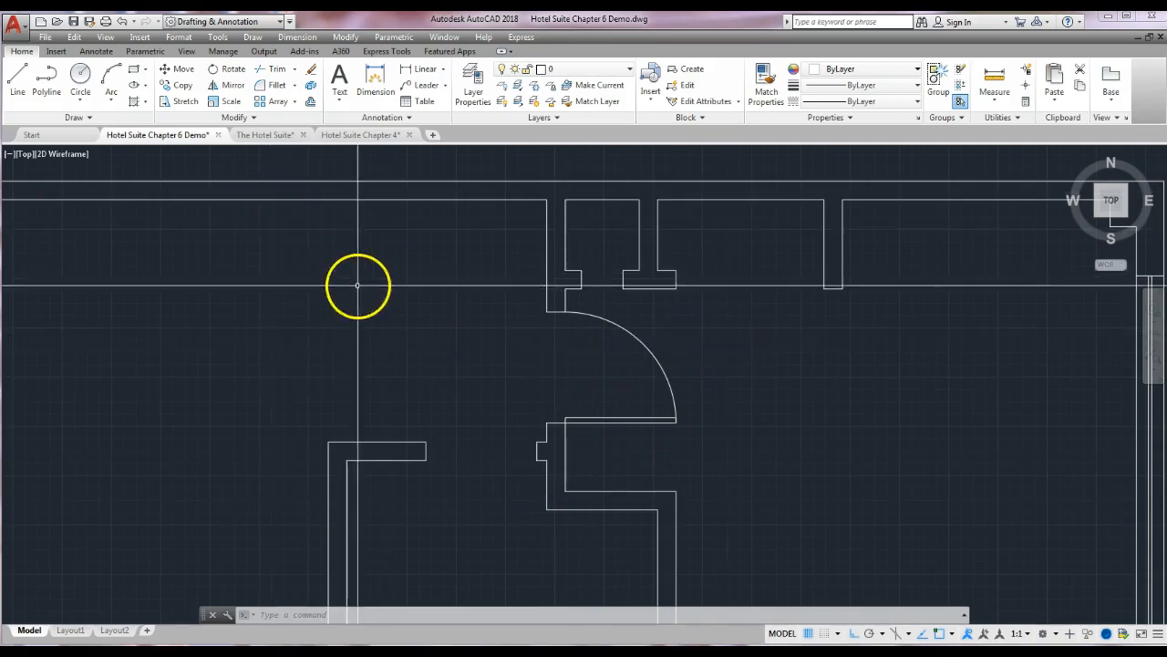
left_click(182, 86)
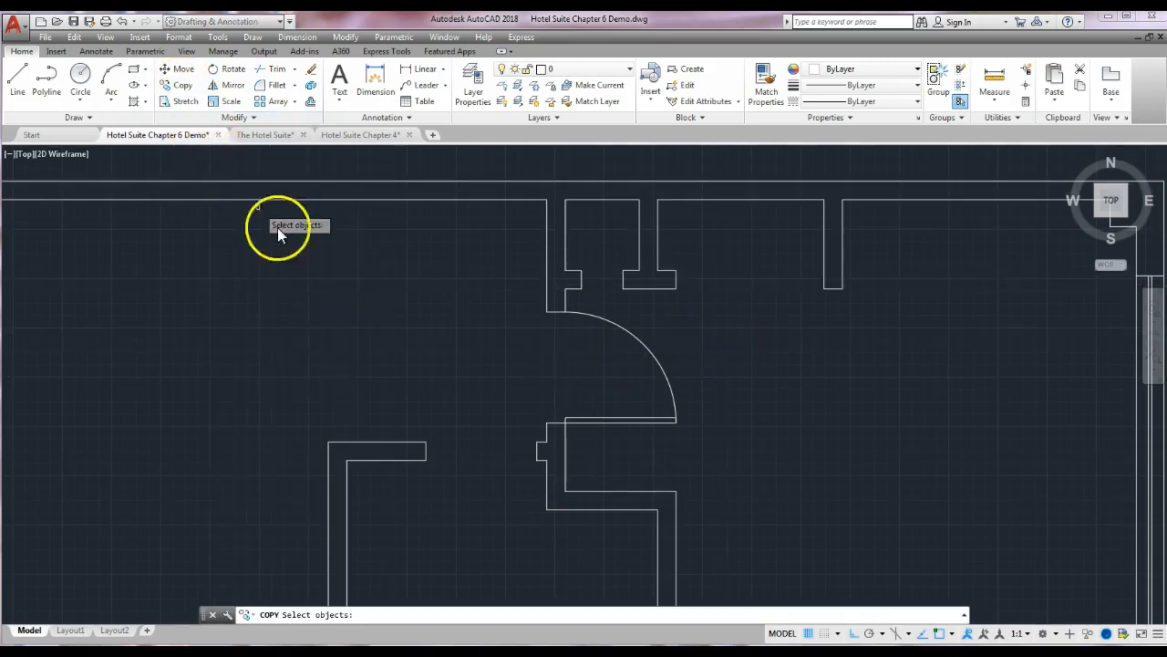
left_click(630, 334)
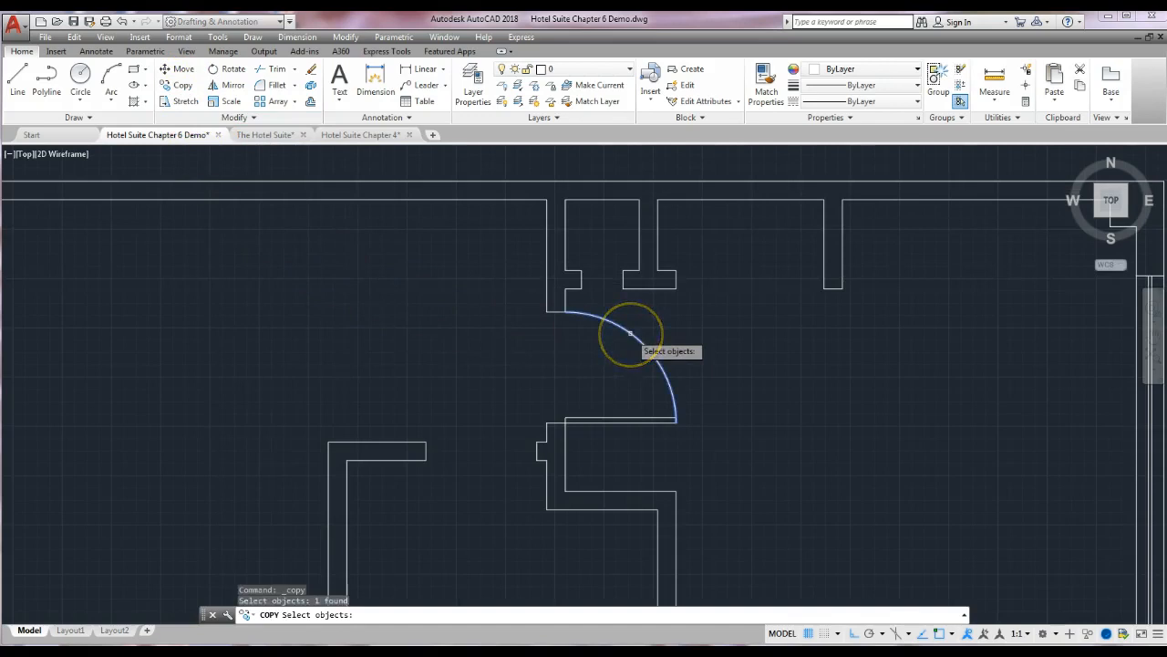
left_click(629, 420)
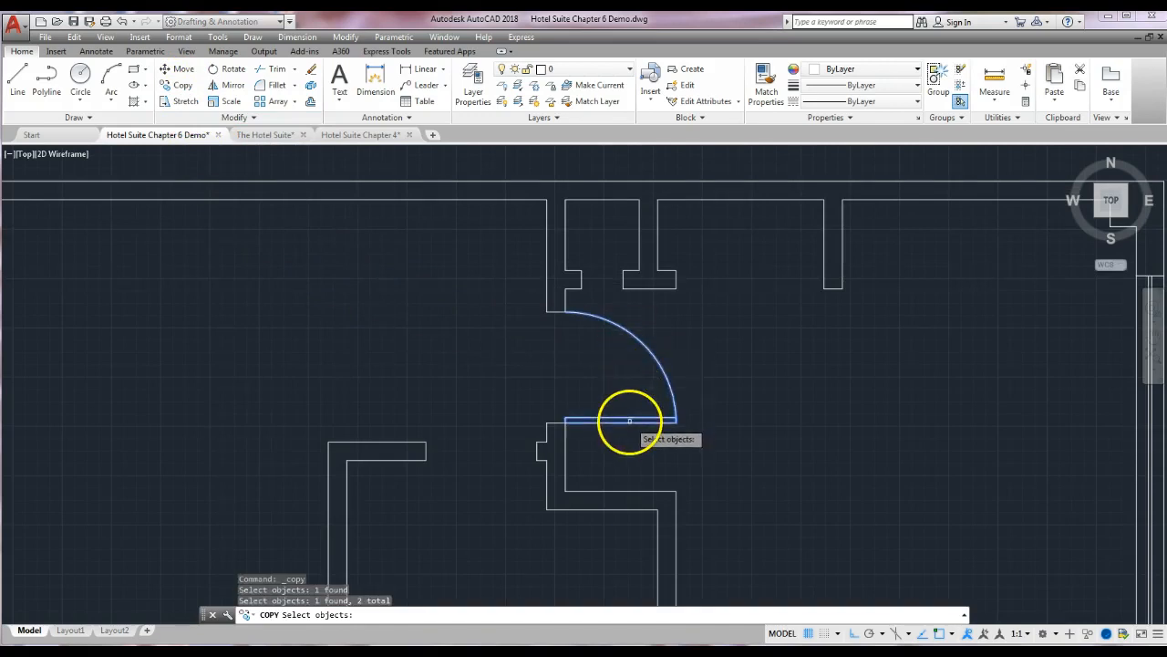
key("Return")
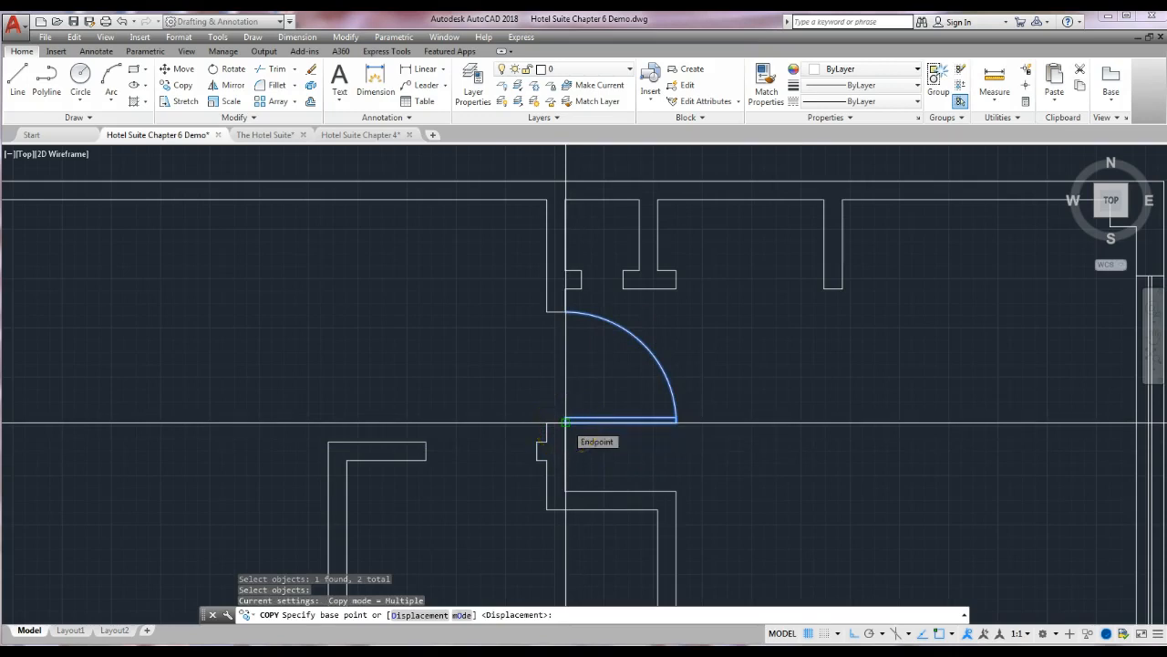
left_click(566, 421)
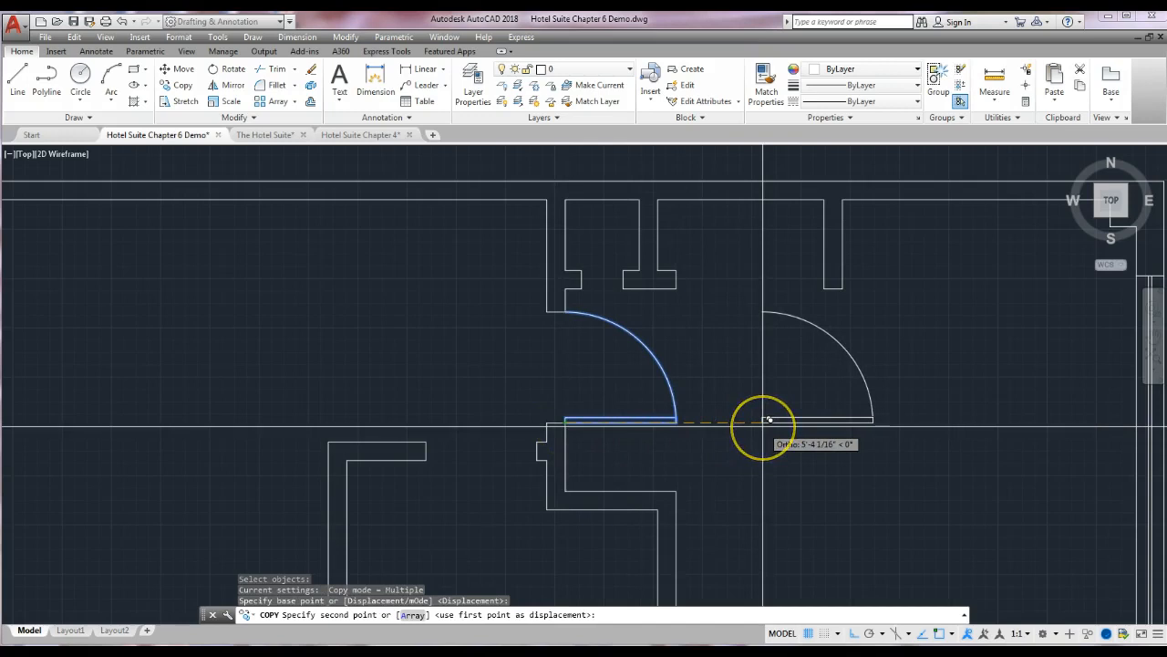
left_click(770, 420)
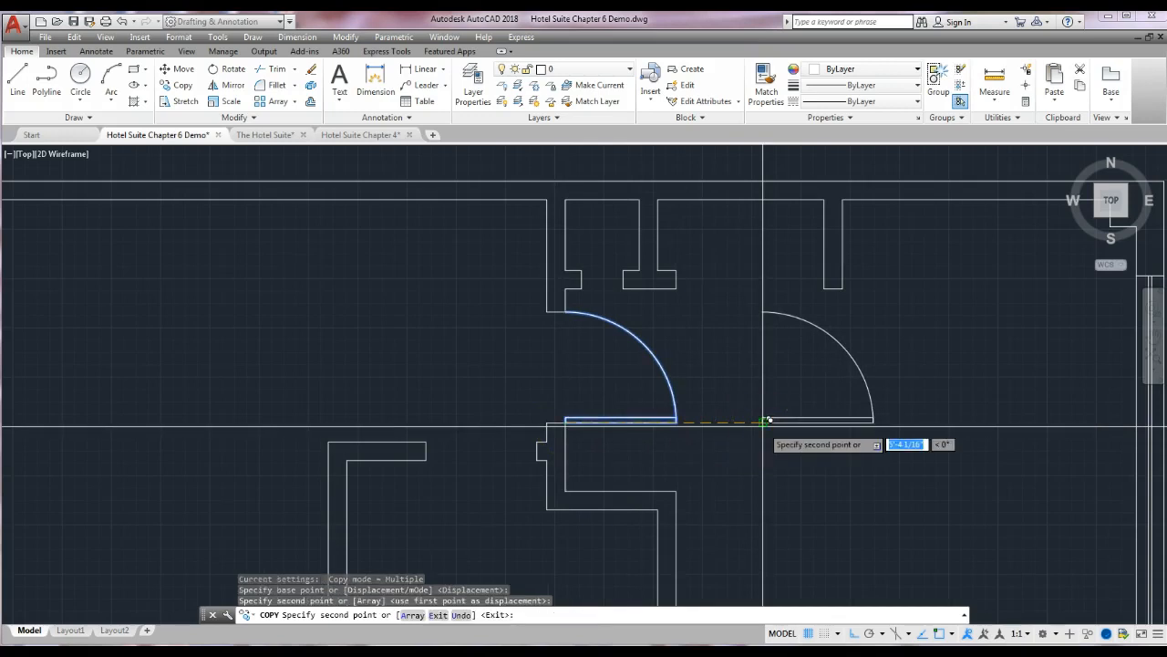
Step: Draw a horizontal helper line from the copied door leaf's lower-left corner to a point beyond its right end
key("Return")
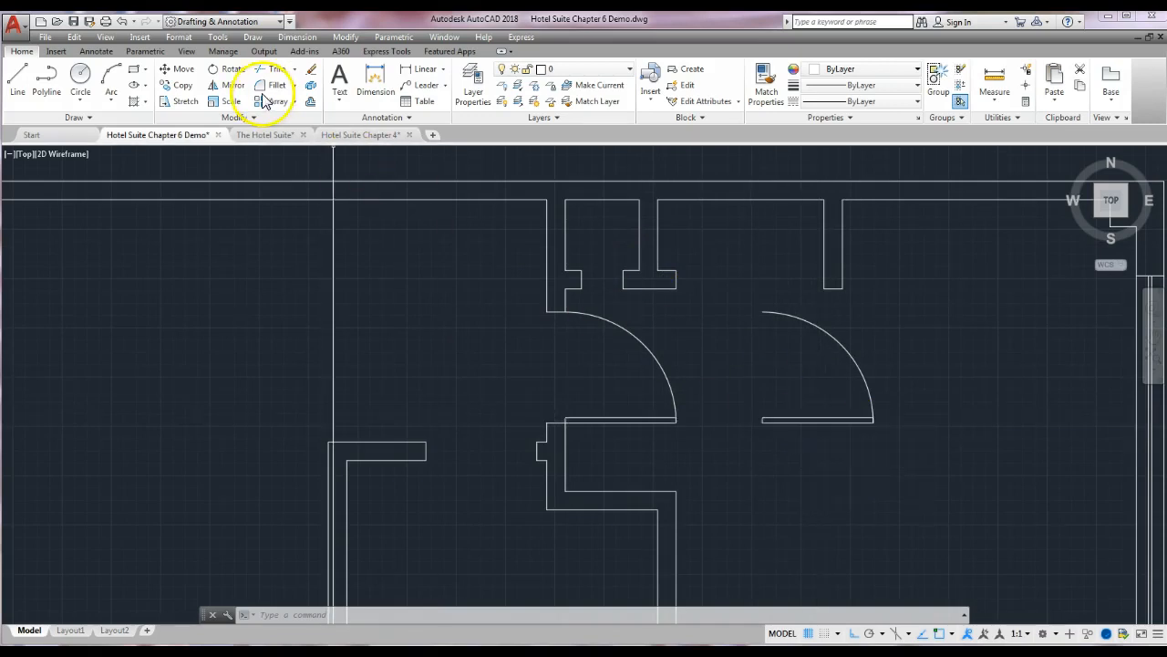
left_click(18, 83)
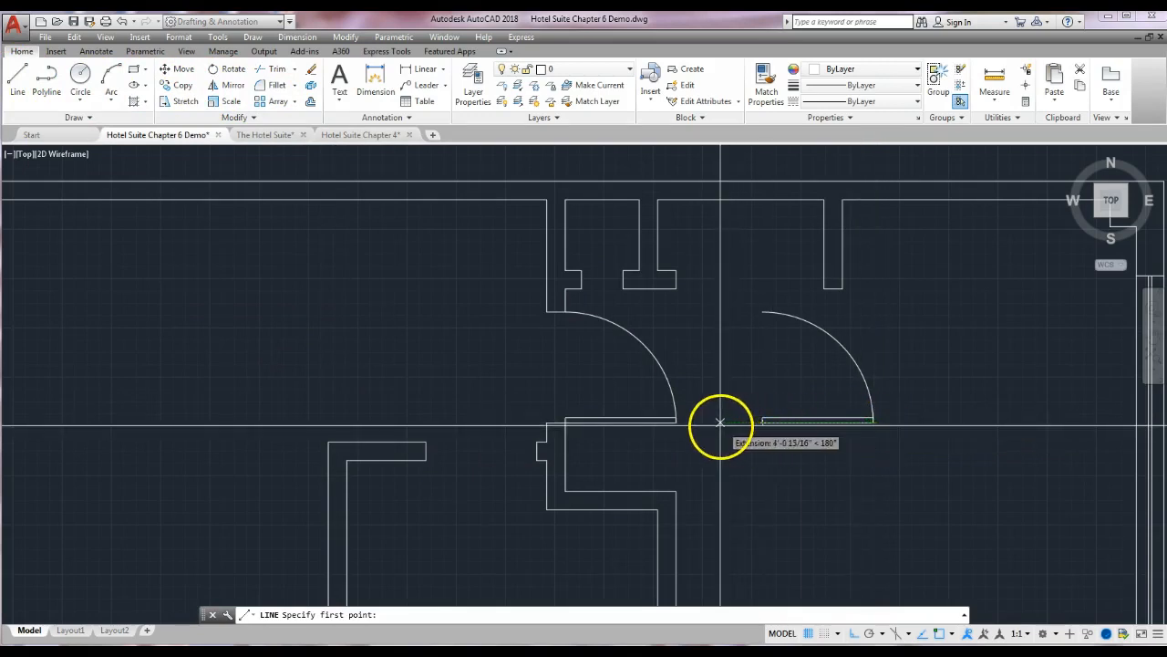
left_click(763, 421)
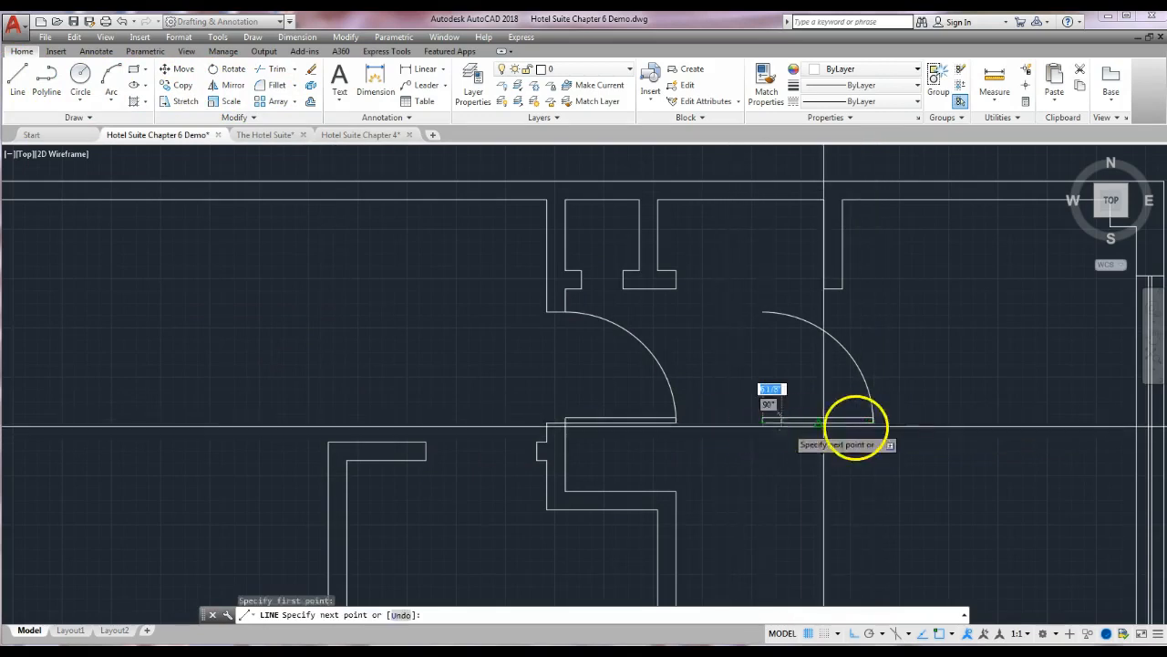
left_click(962, 421)
key("Return")
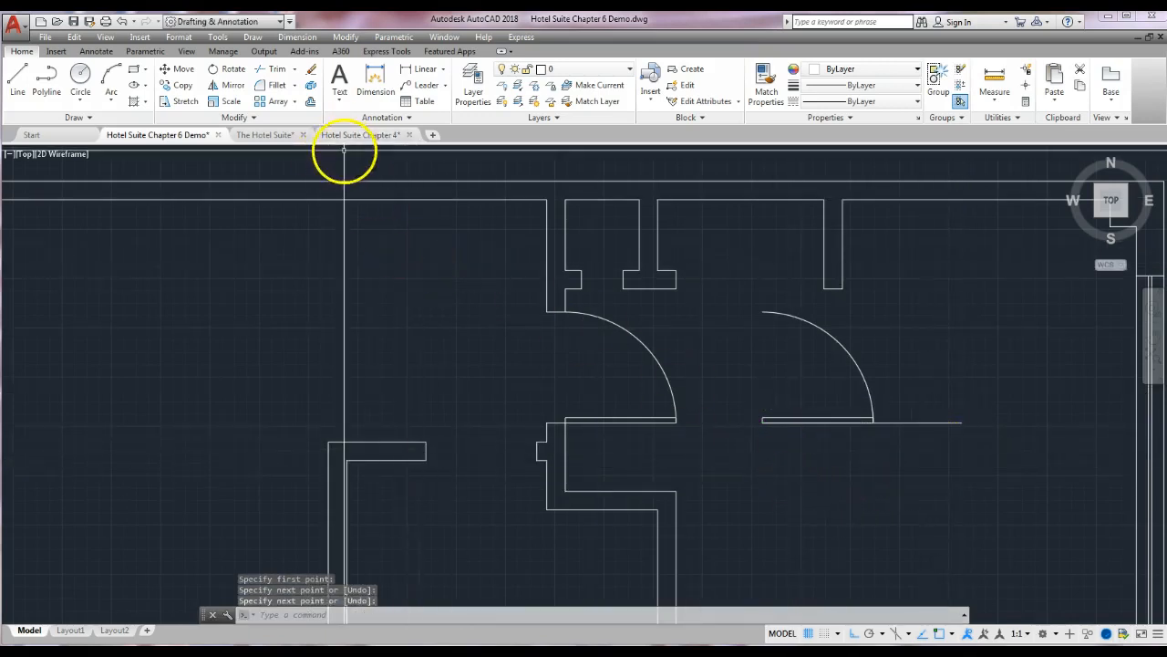
Step: Mirror the copied door leaf and swing arc downward about the horizontal helper line, deleting the source objects, and erase the helper line
left_click(228, 87)
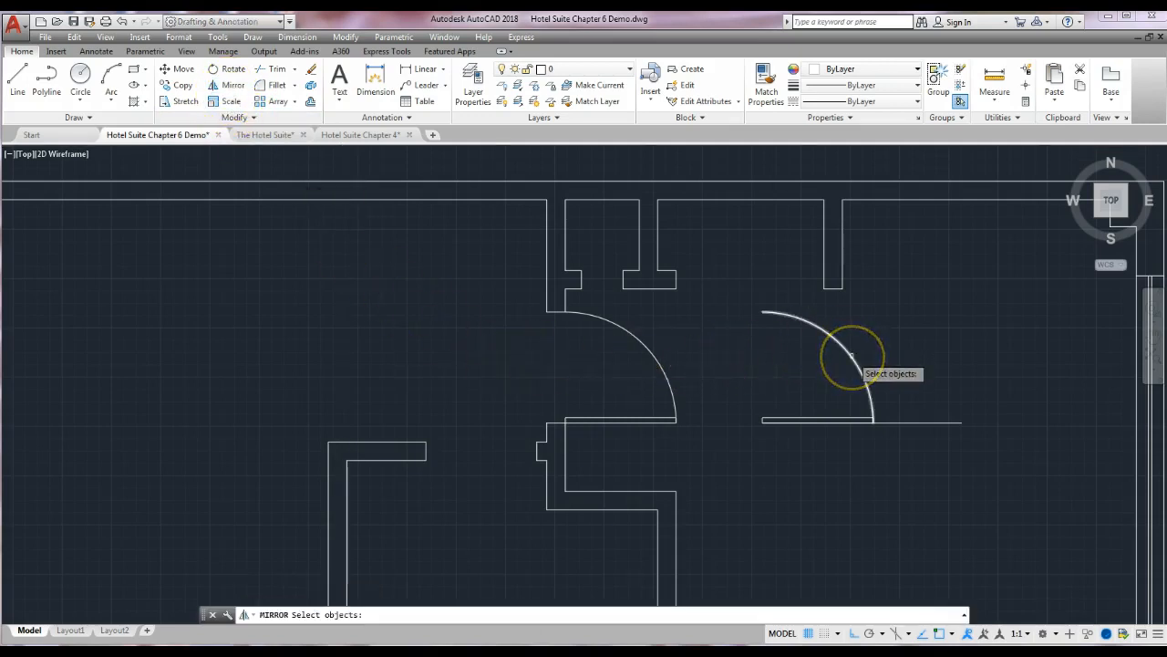
left_click(843, 416)
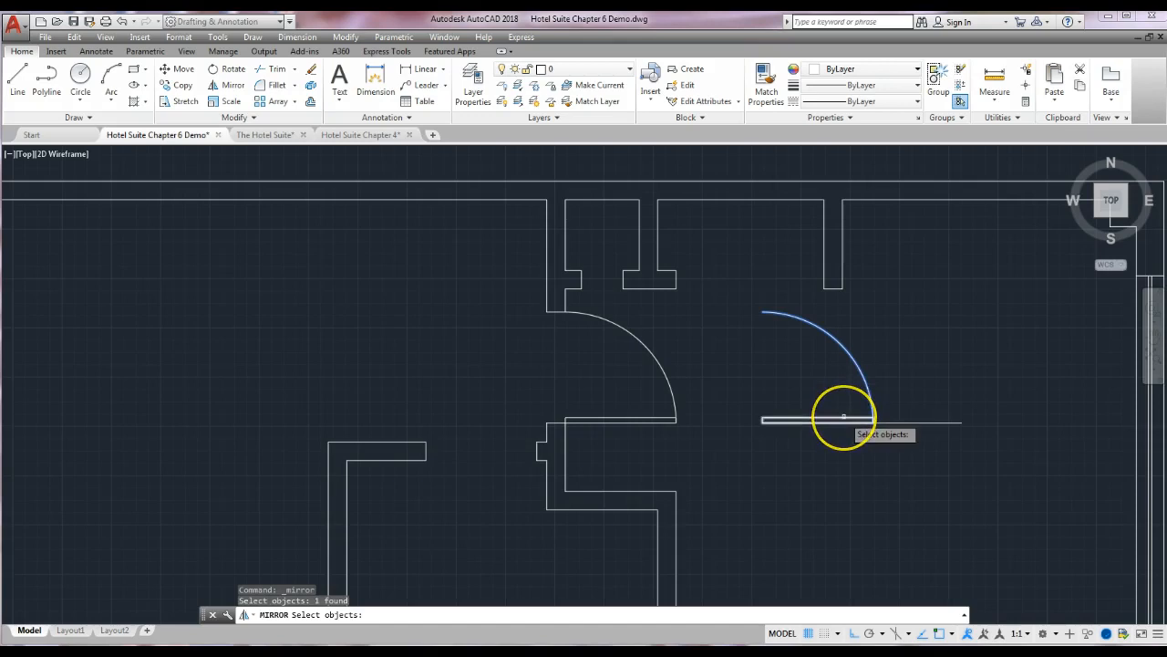
left_click(844, 418)
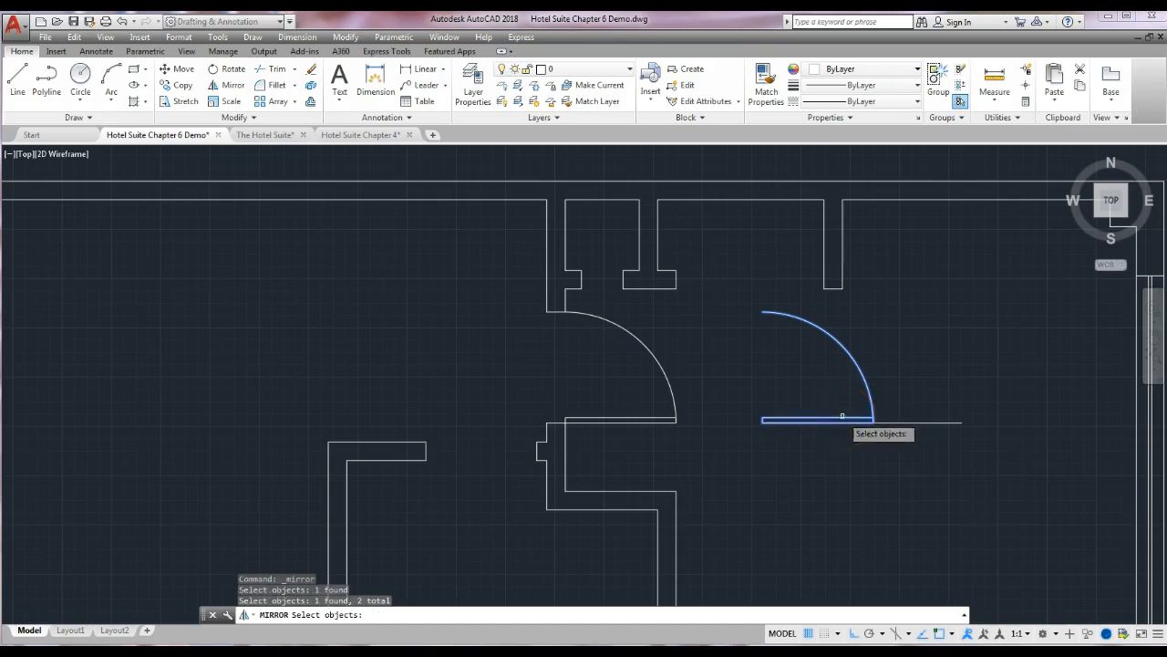
right_click(765, 381)
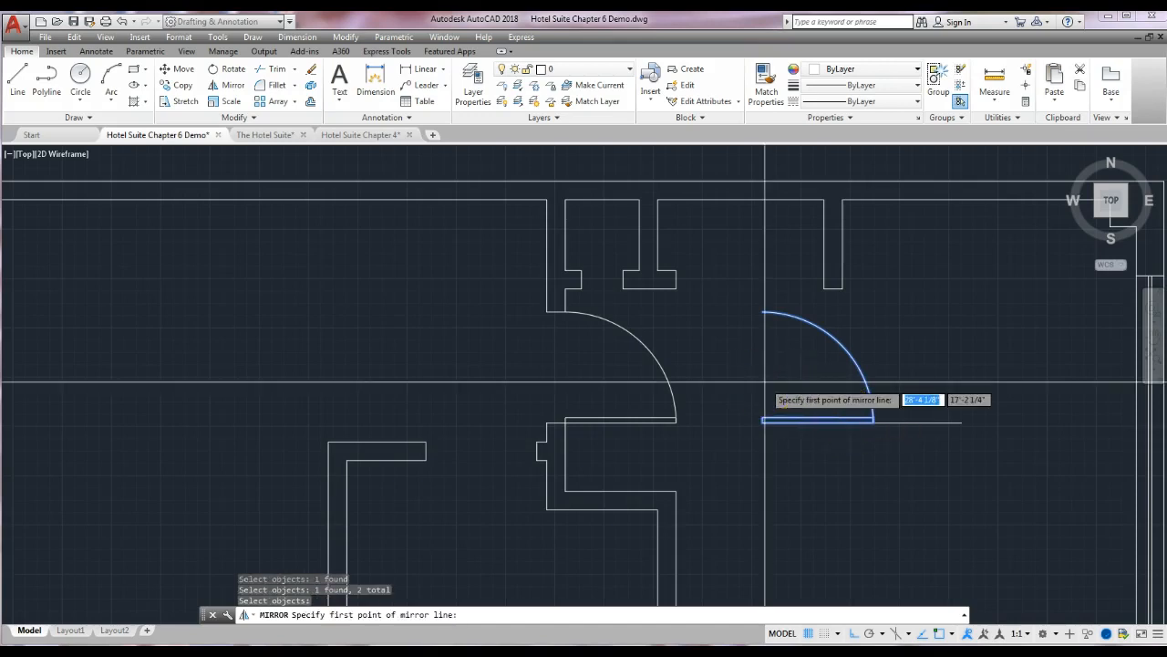
left_click(762, 421)
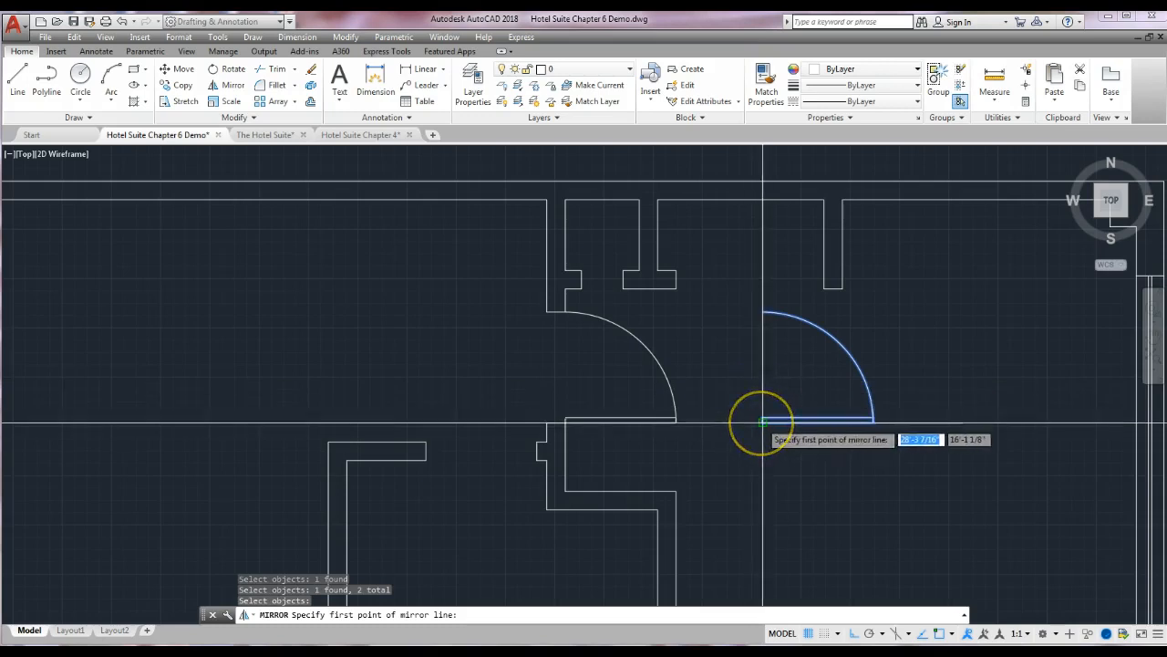
left_click(762, 421)
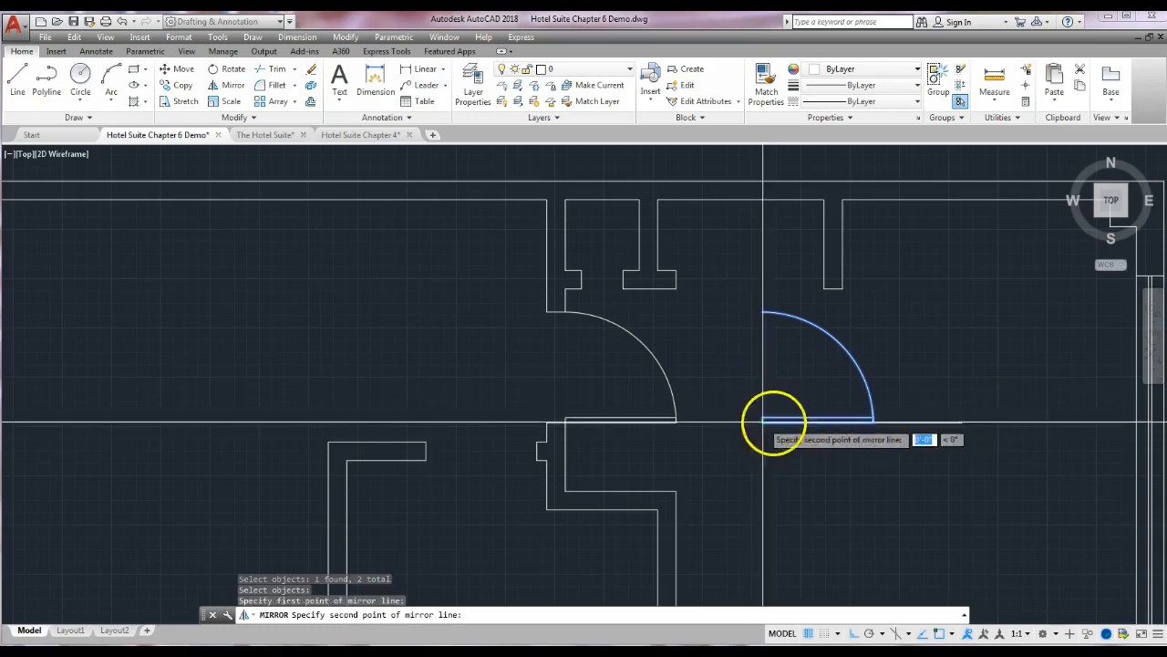
left_click(962, 421)
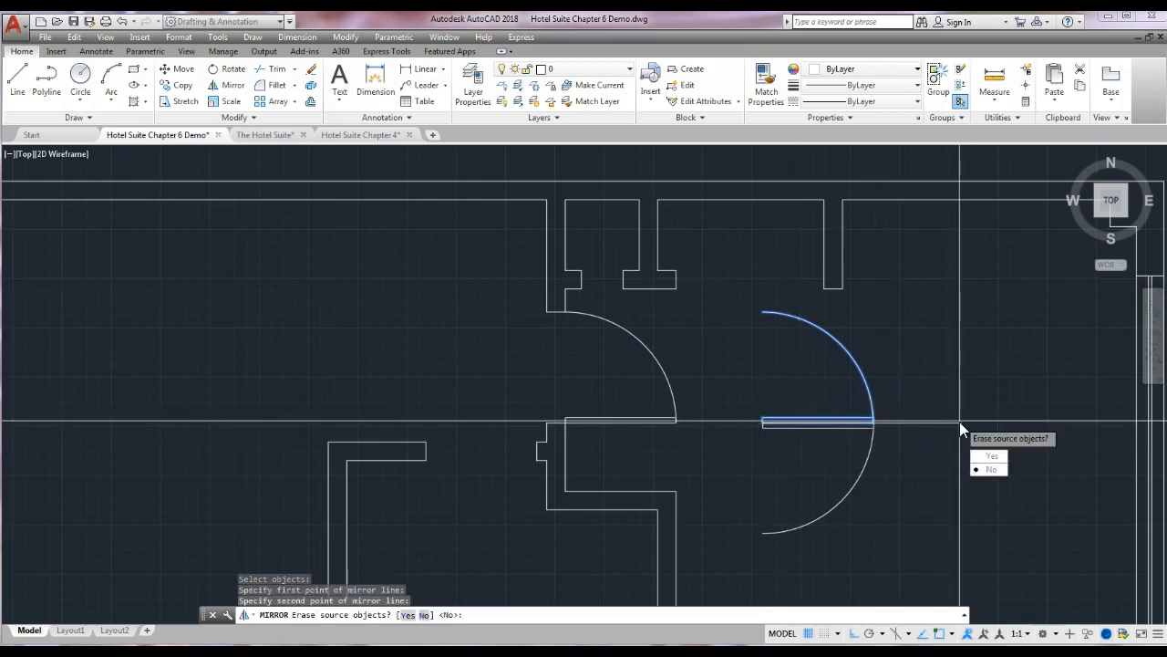
left_click(977, 455)
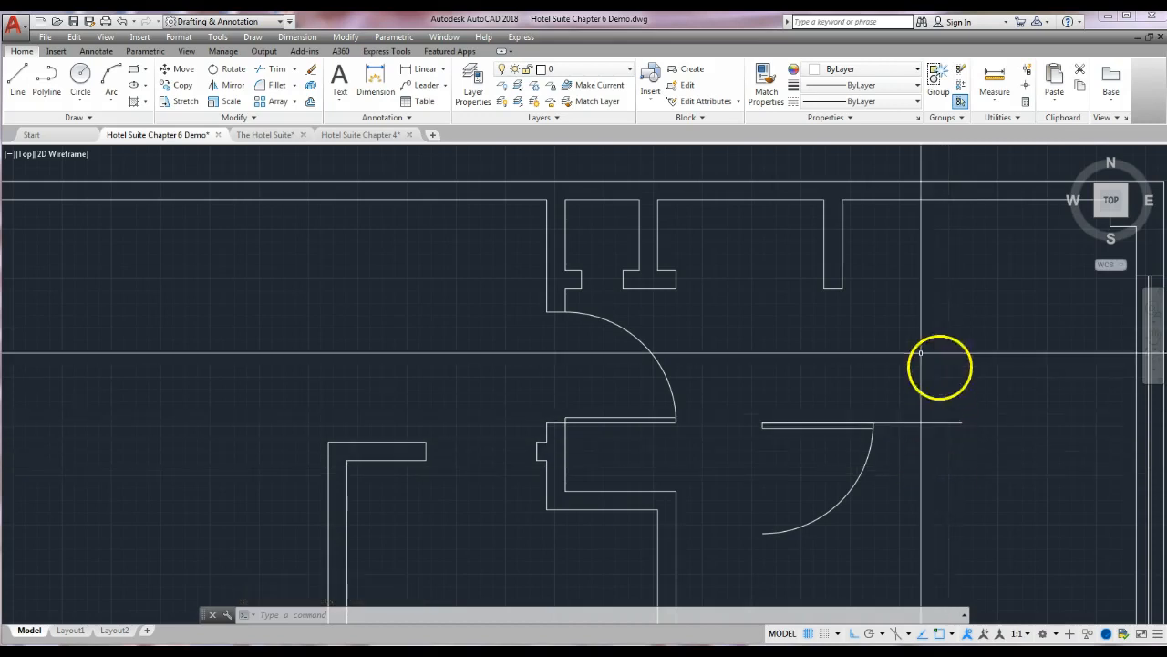
left_click(311, 73)
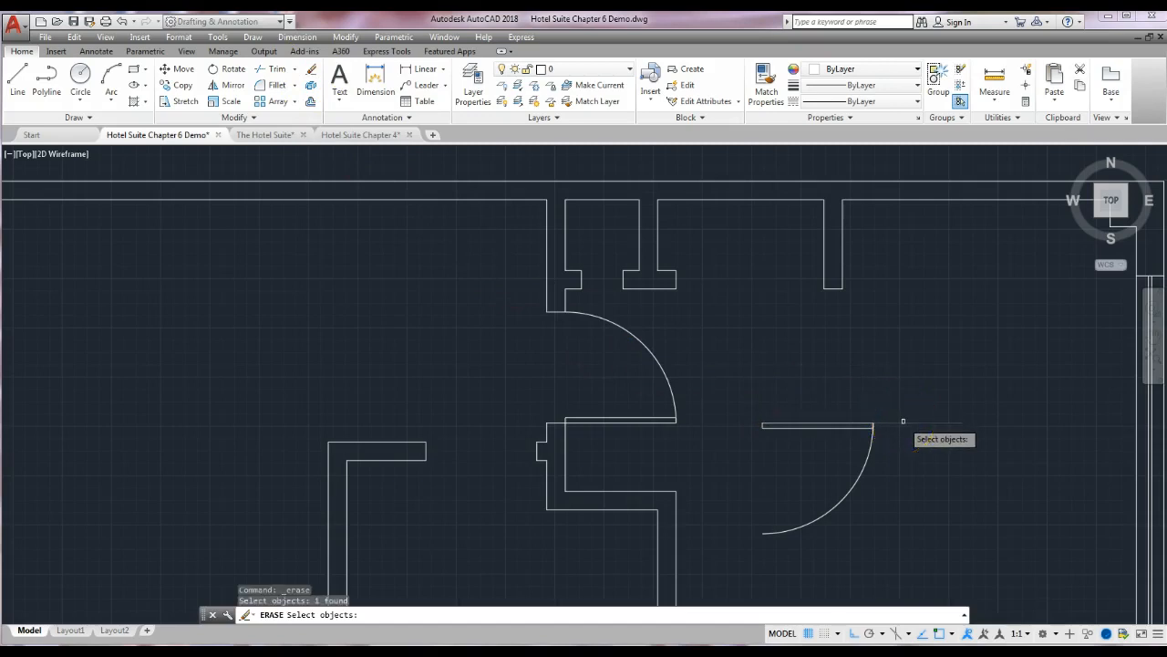
key("Return")
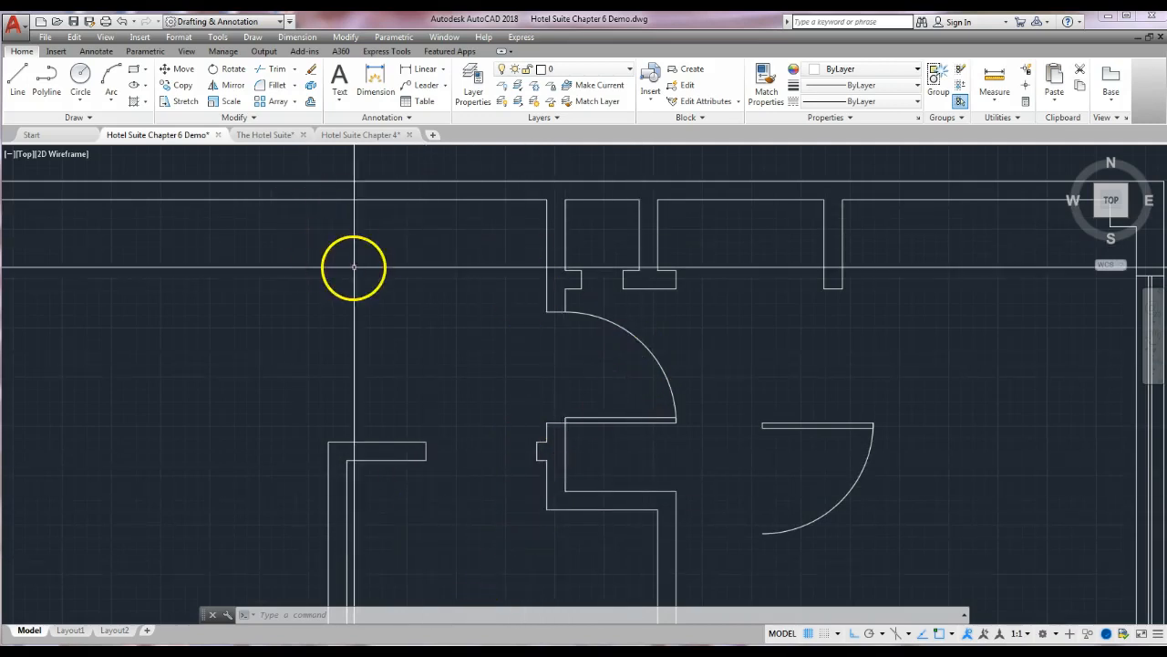
Step: Rotate the mirrored door leaf and arc 90° clockwise about the leaf's upper-left corner so the leaf points straight down
left_click(226, 73)
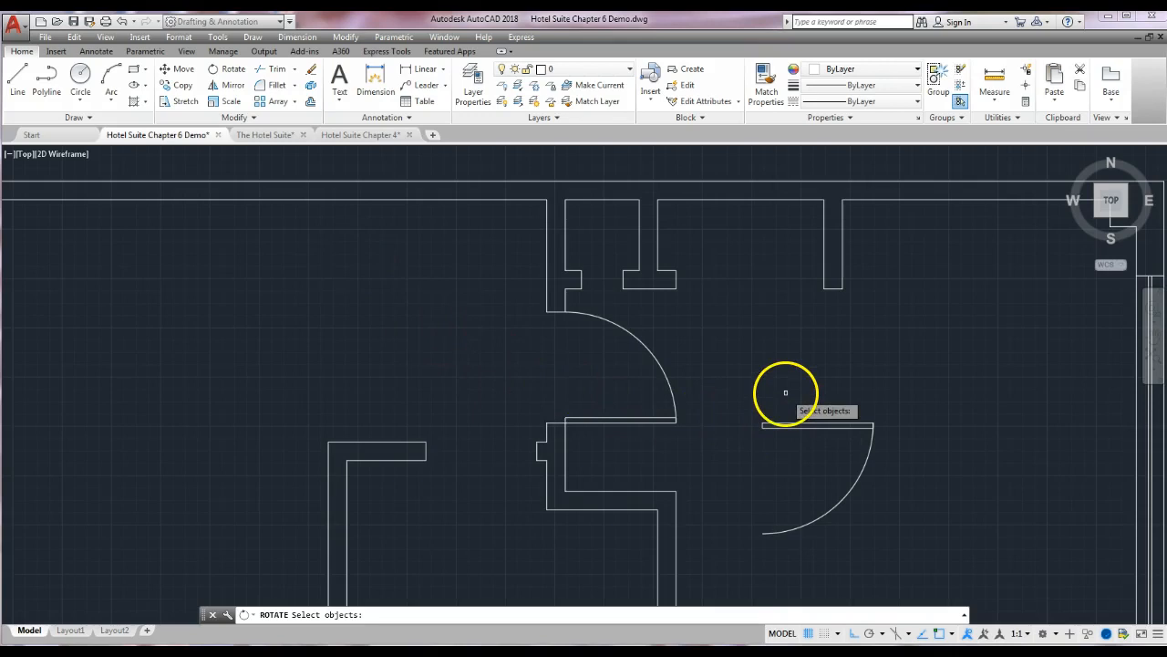
left_click(843, 423)
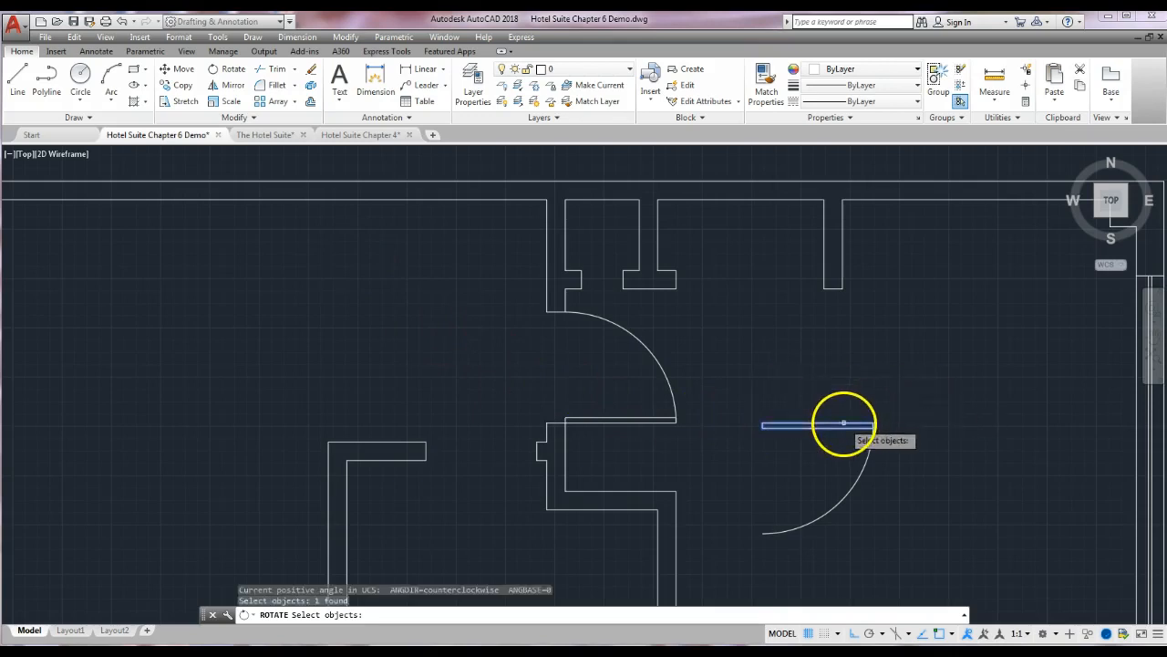
left_click(864, 468)
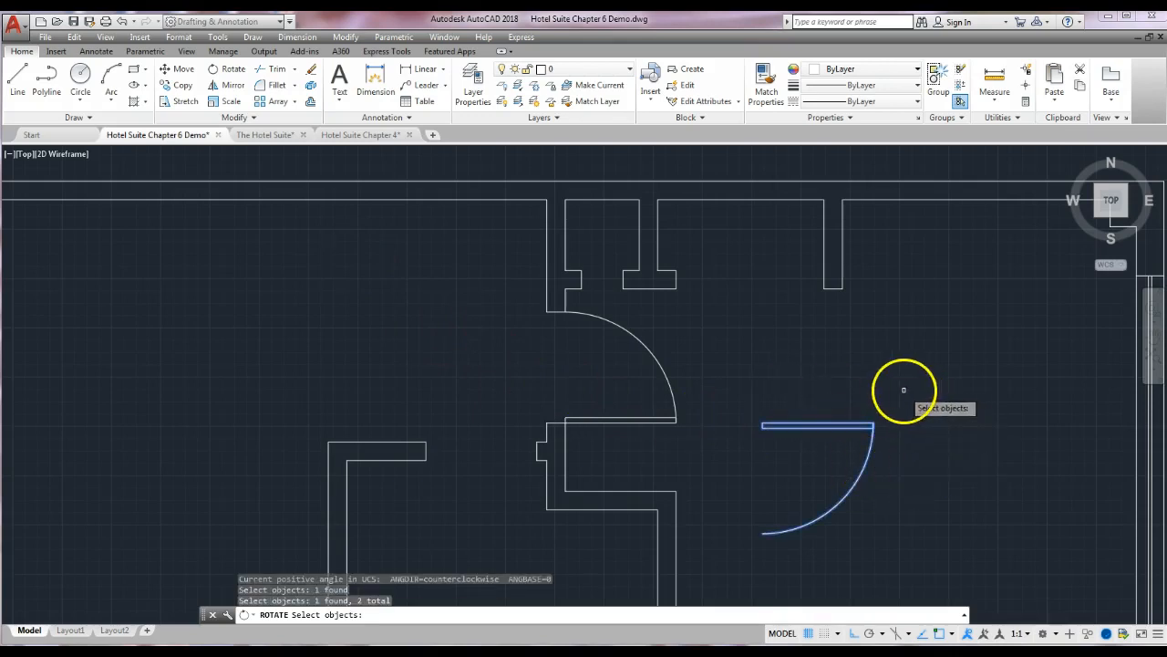
left_click(903, 389)
left_click(748, 550)
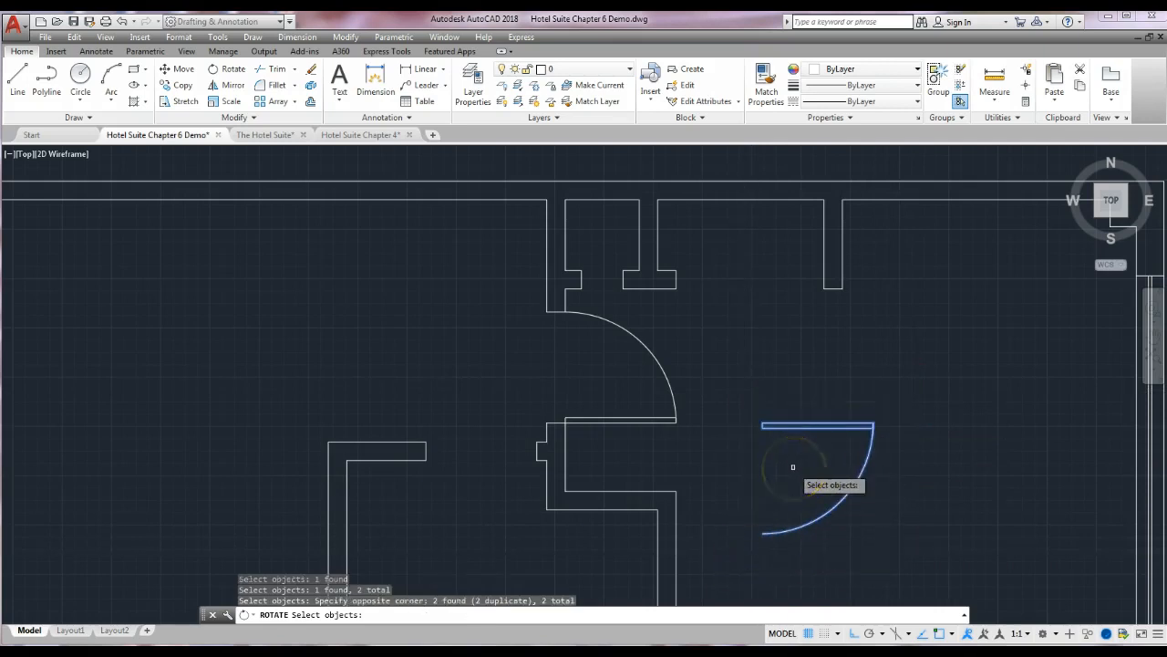
key("Return")
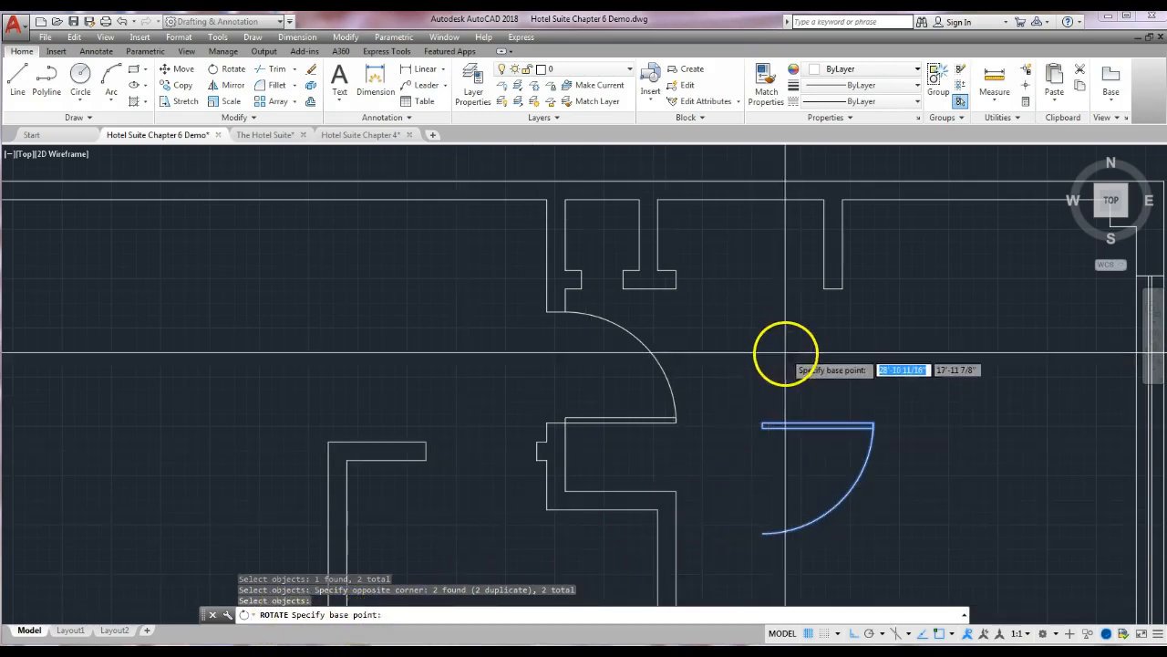
left_click(762, 424)
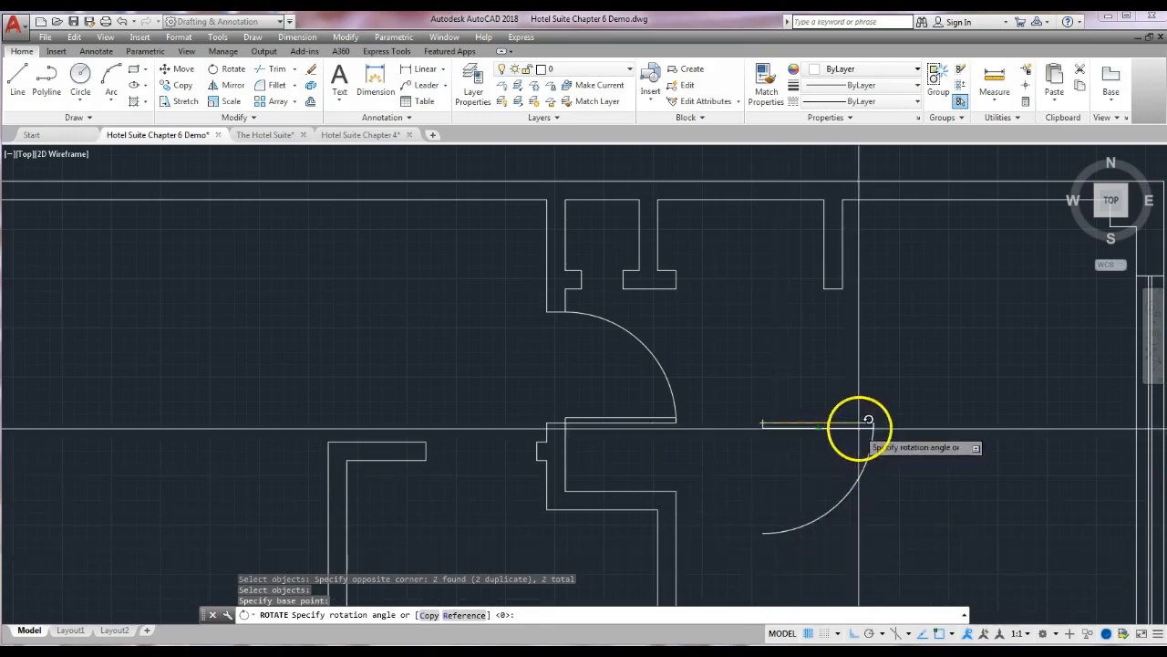
left_click(792, 565)
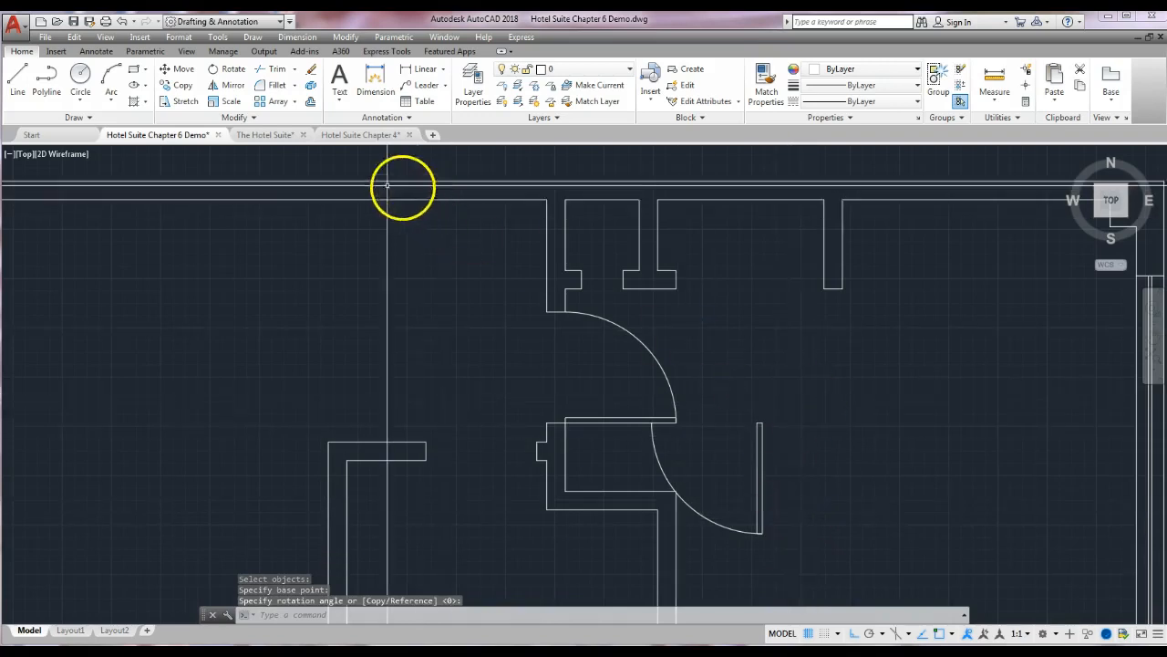
Step: With Ortho off, move the rotated door by its leaf's upper-right corner to the lower-left corner of the small wall jog beside the lower room's opening
left_click(187, 72)
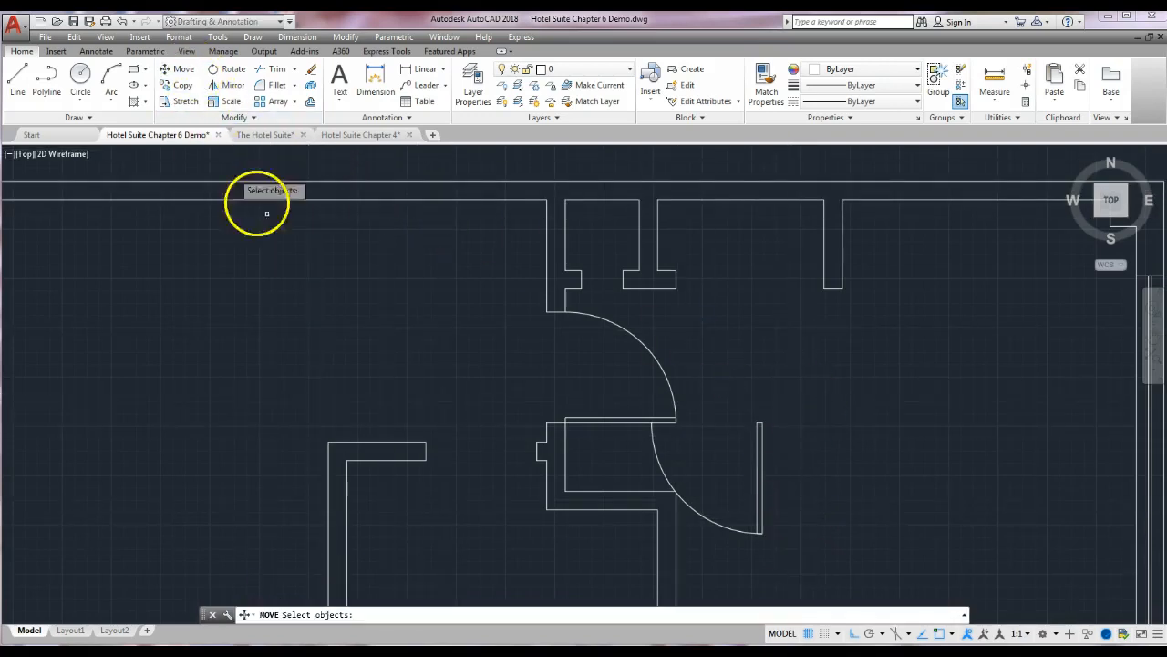
left_click(758, 462)
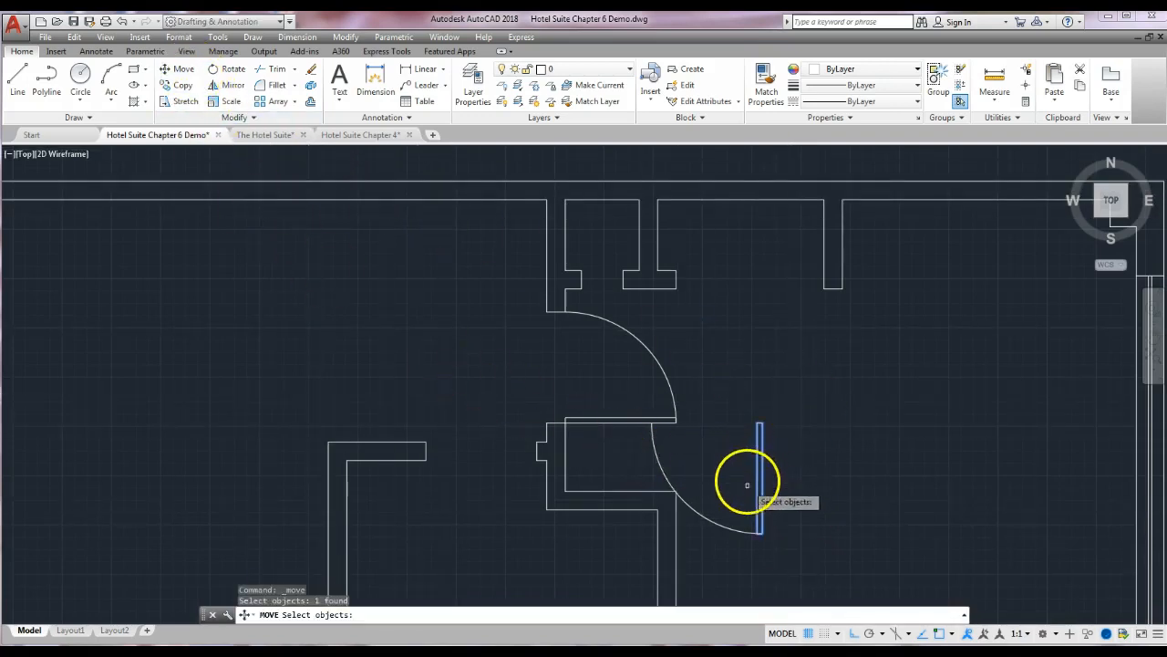
left_click(739, 531)
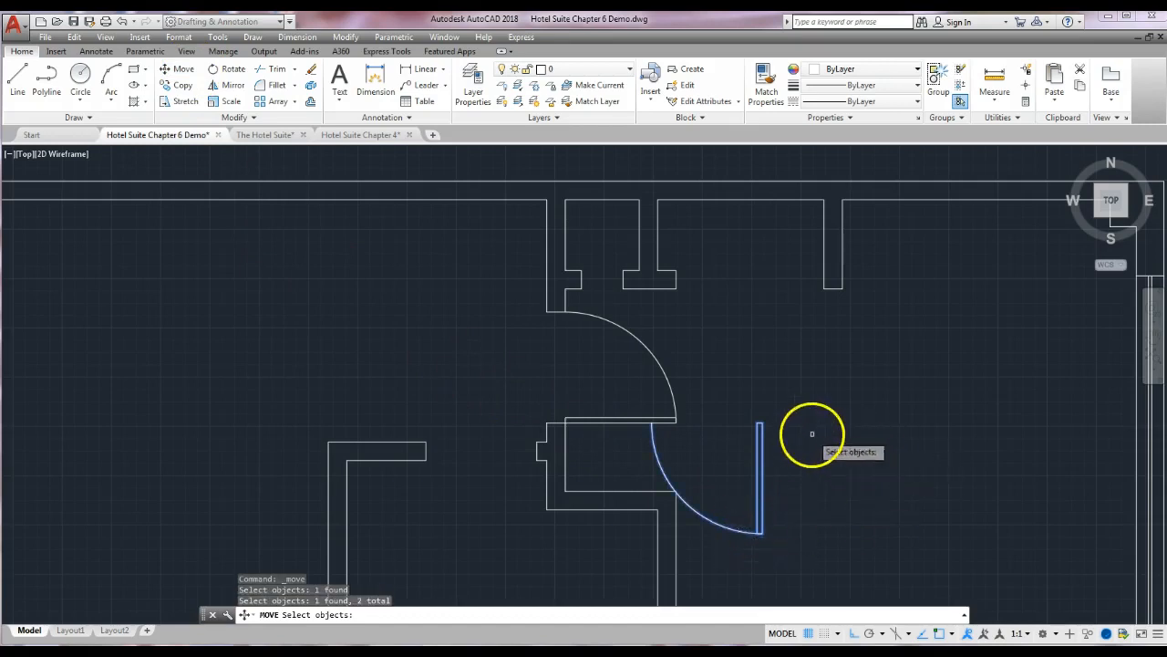
key("Return")
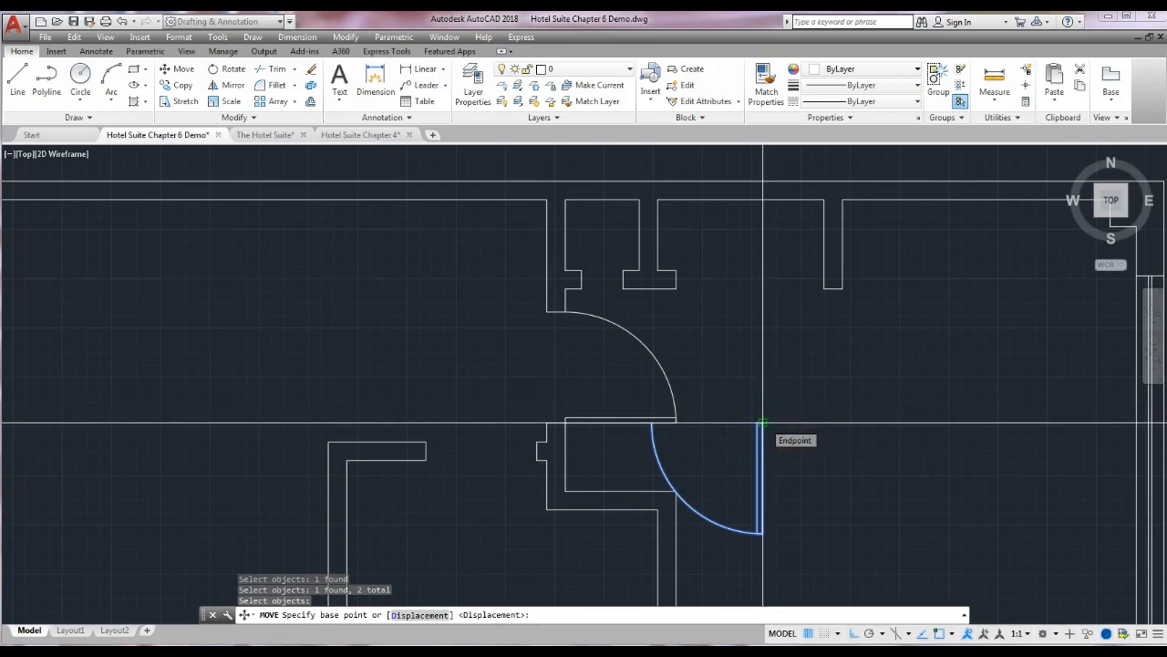
left_click(762, 423)
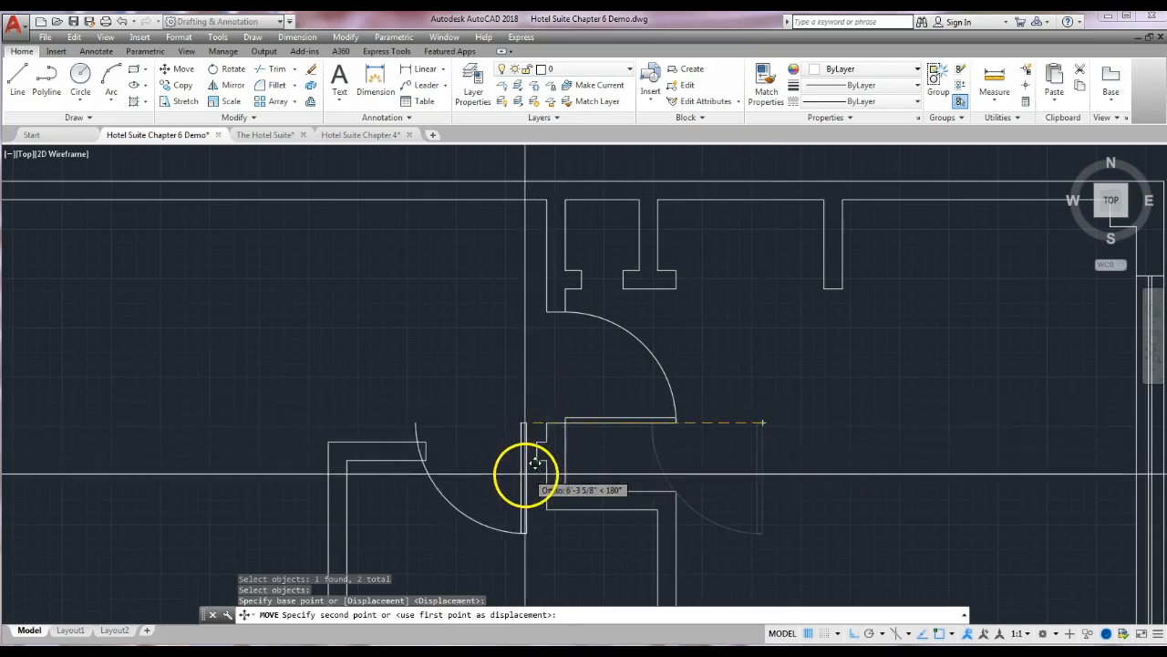
key("F8")
scroll(545, 448, "up", 3)
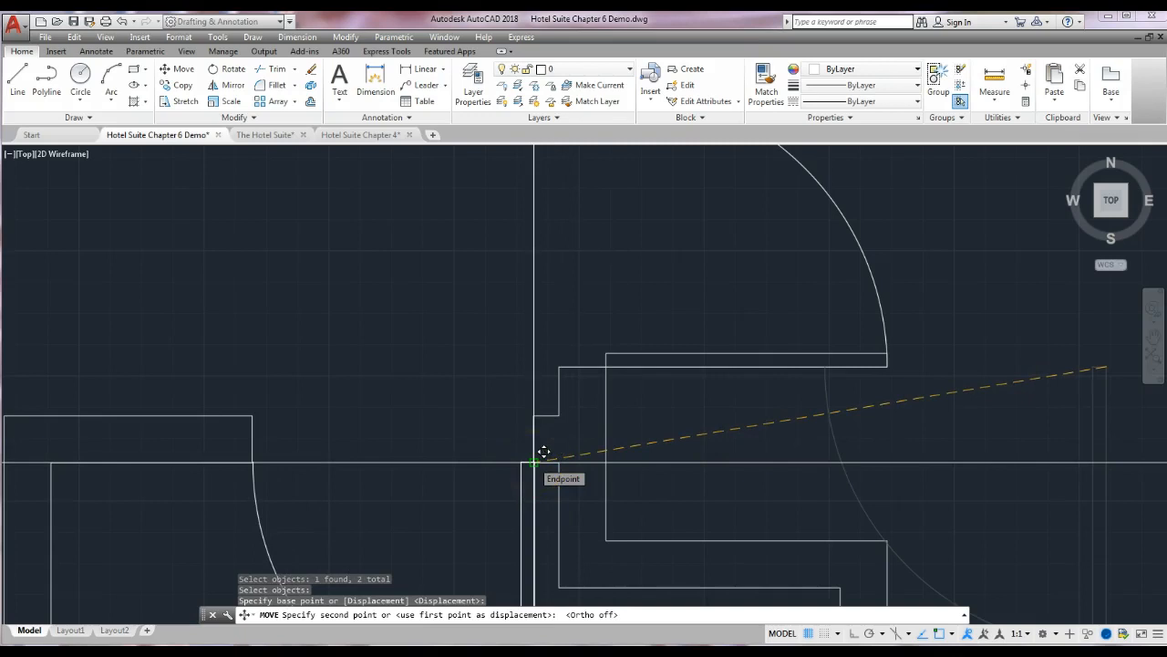
left_click(543, 453)
scroll(547, 511, "down", 6)
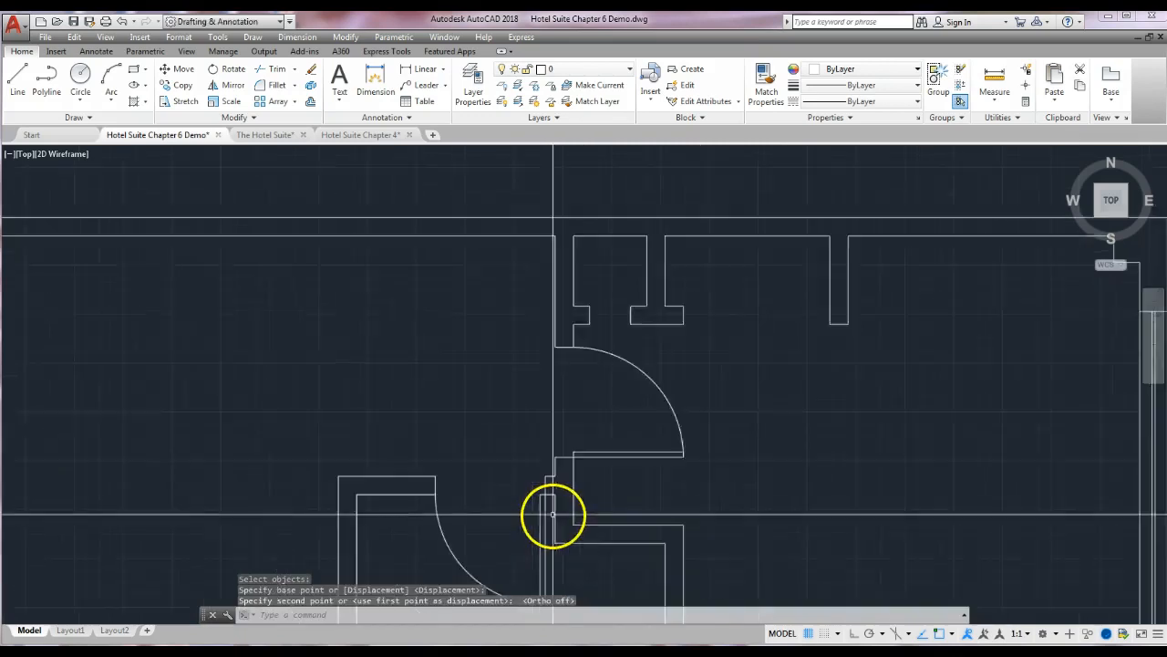
middle_click_drag(616, 397, 618, 380)
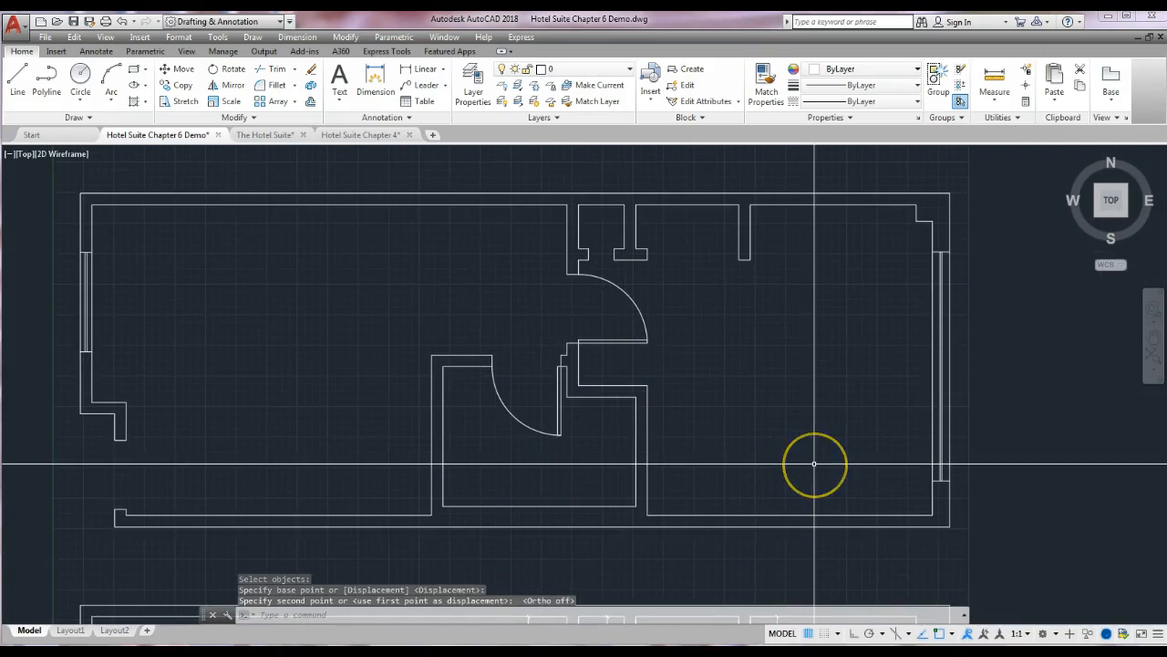